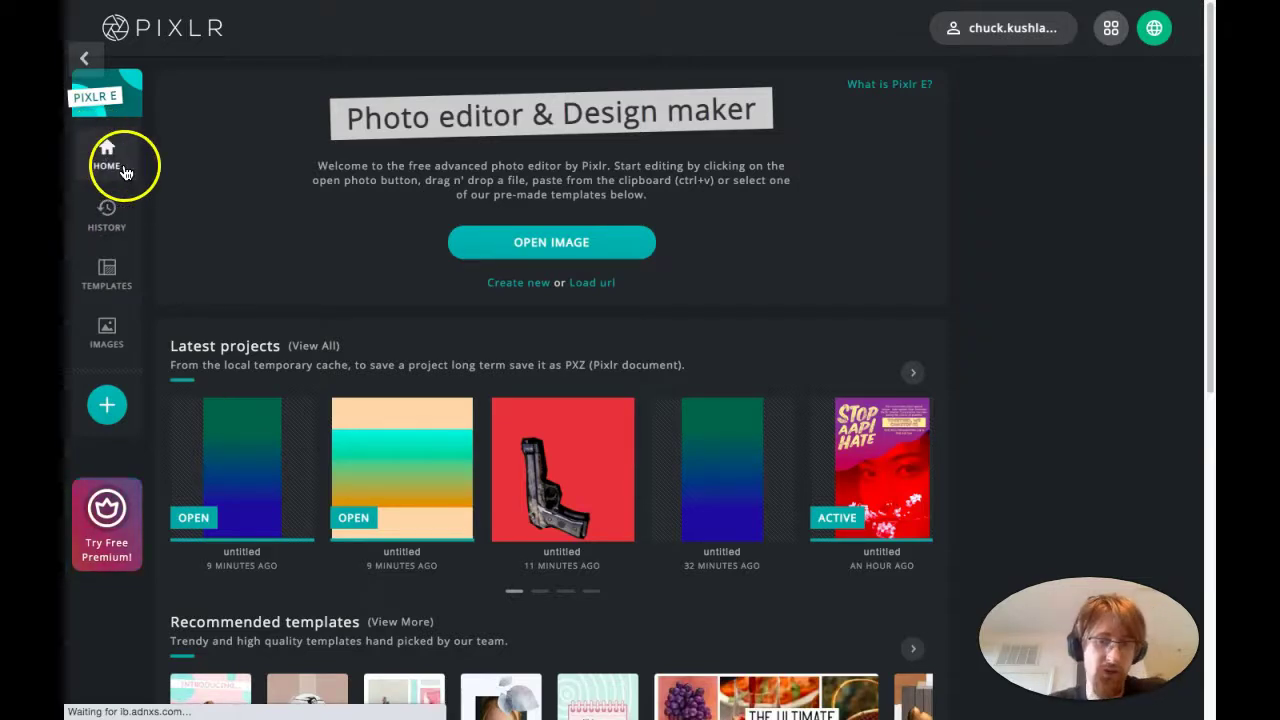
# Create a new 1080 x 1920 document from the Instagram story preset, named Political Poster.
pyautogui.click(516, 285)
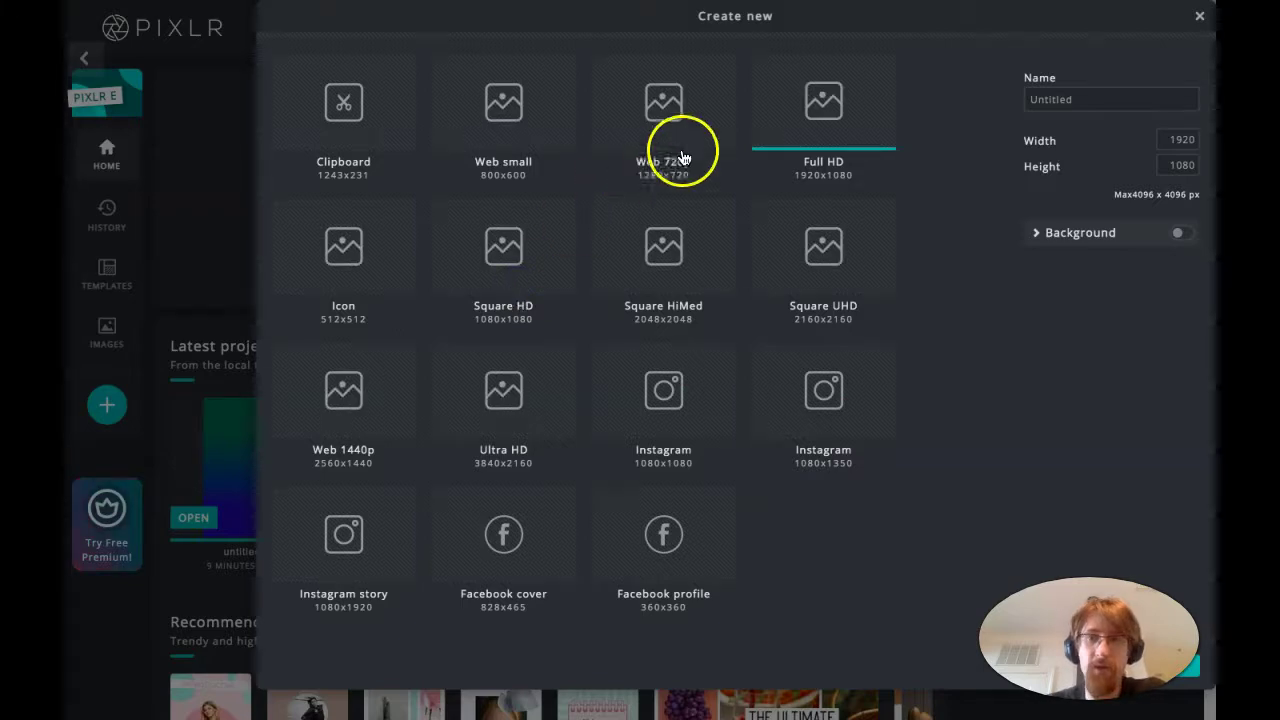
pyautogui.moveTo(709, 14); pyautogui.dragTo(621, 39)
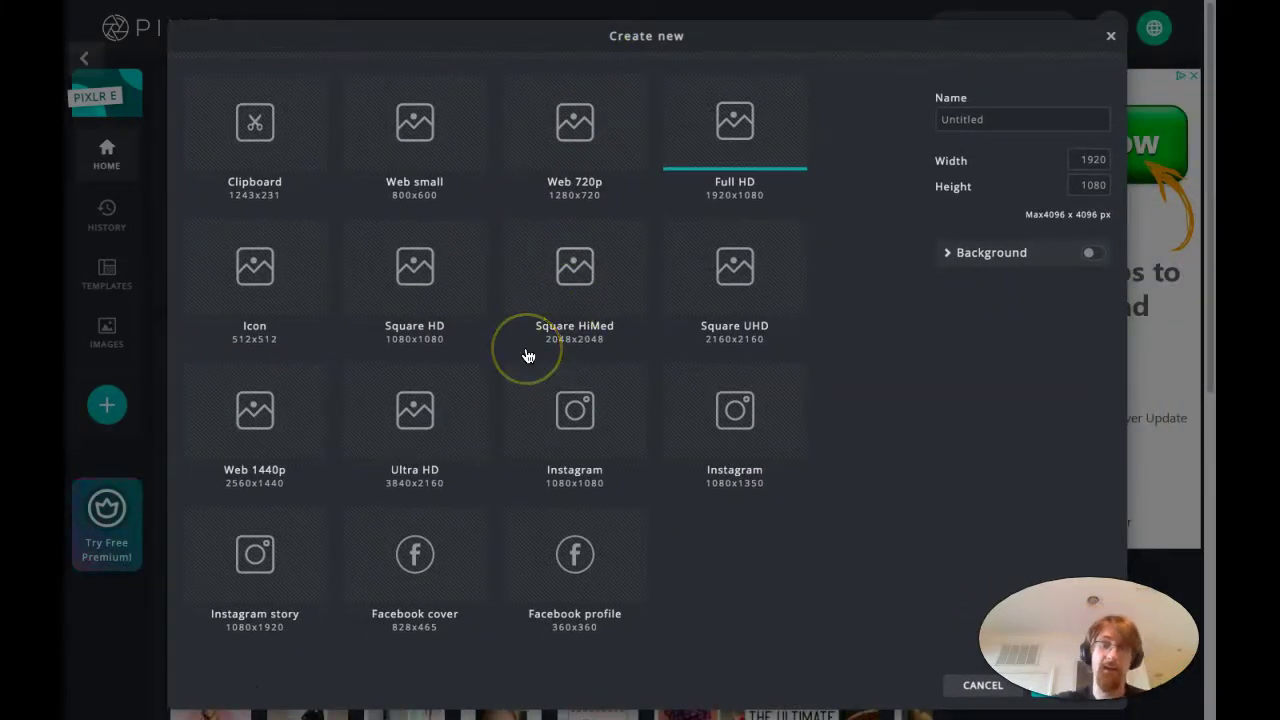
pyautogui.click(566, 425)
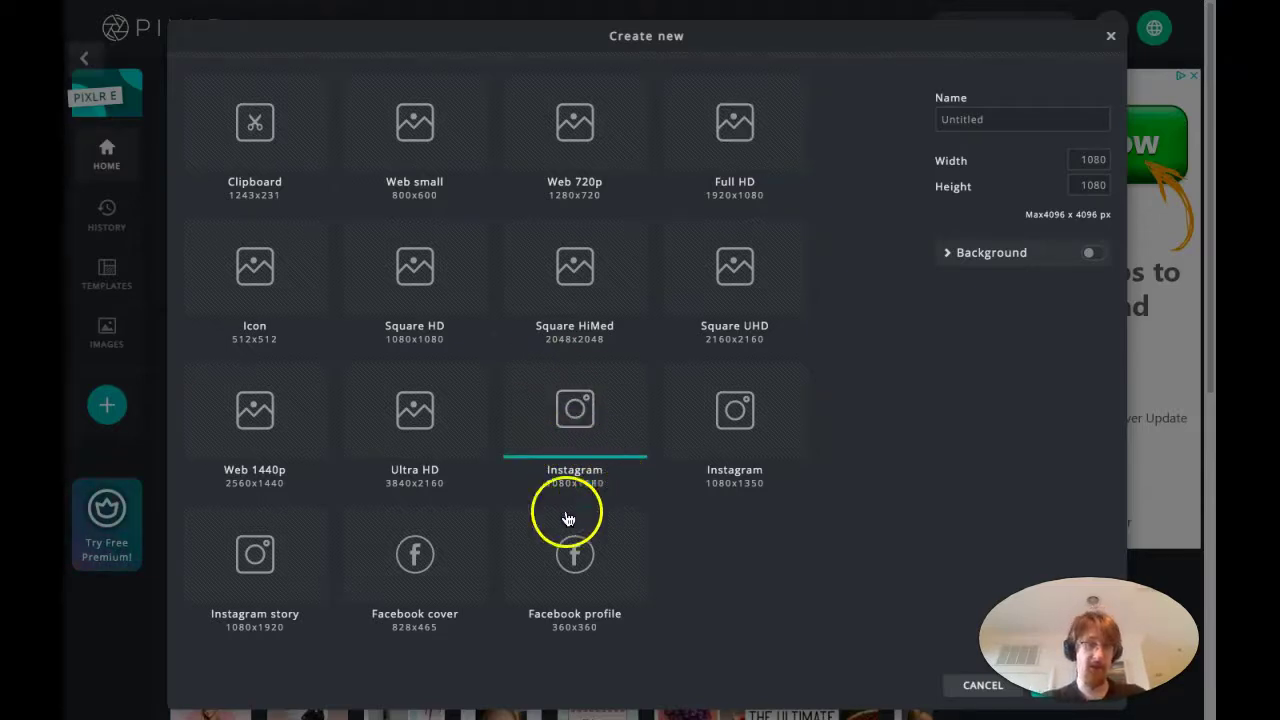
pyautogui.click(255, 577)
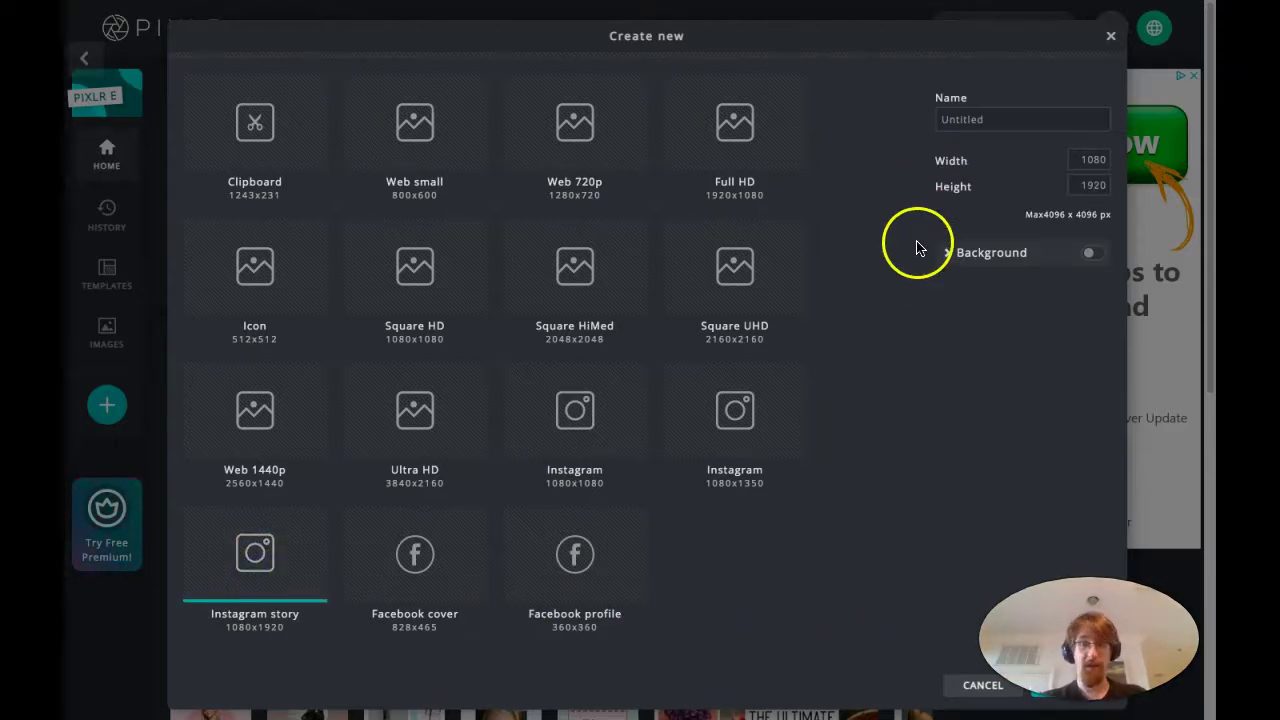
pyautogui.click(998, 121)
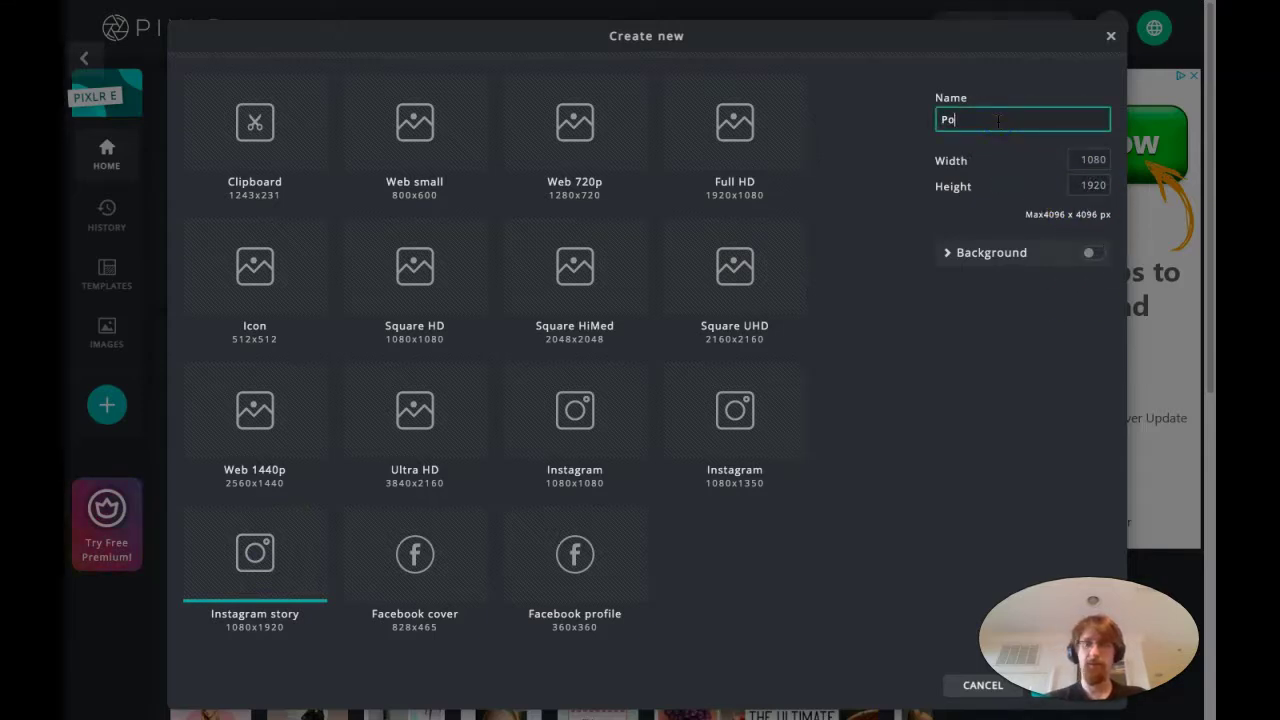
pyautogui.write('Polical Poster')
pyautogui.click(957, 119)
pyautogui.write('it')
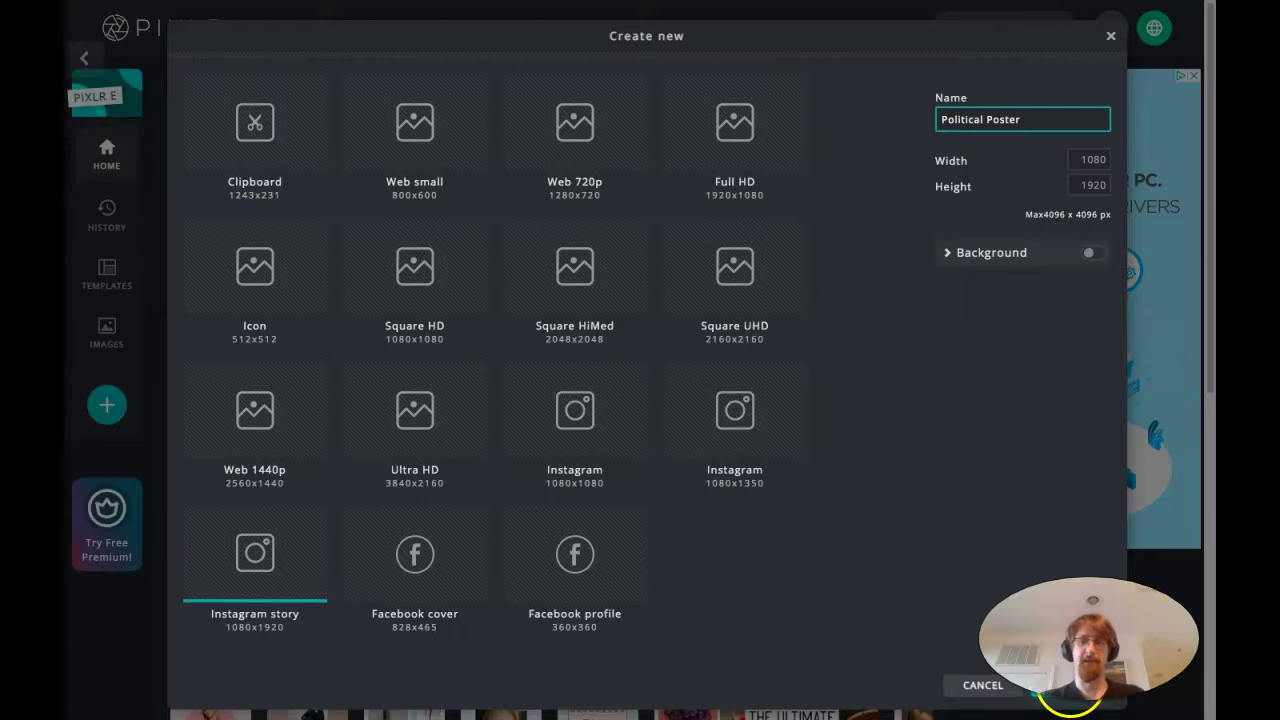
pyautogui.click(1075, 686)
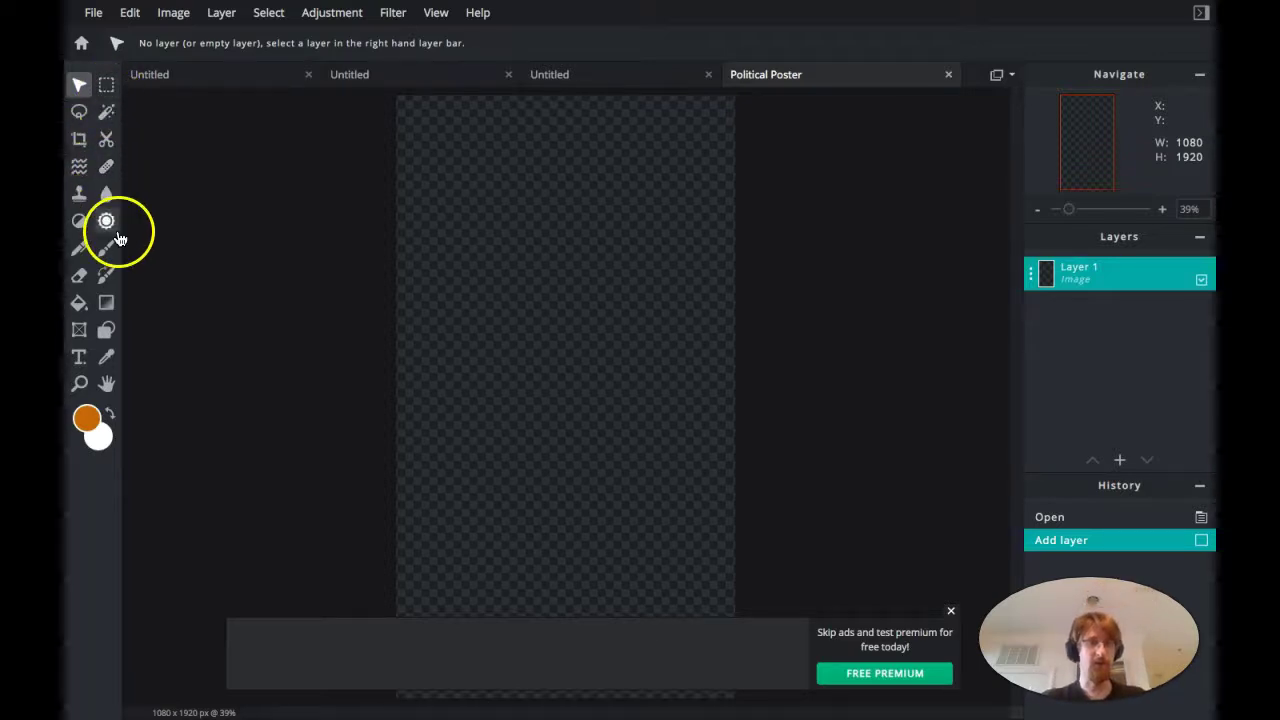
# Draw an orange rectangle shape and extend it so it covers the whole canvas.
pyautogui.click(107, 337)
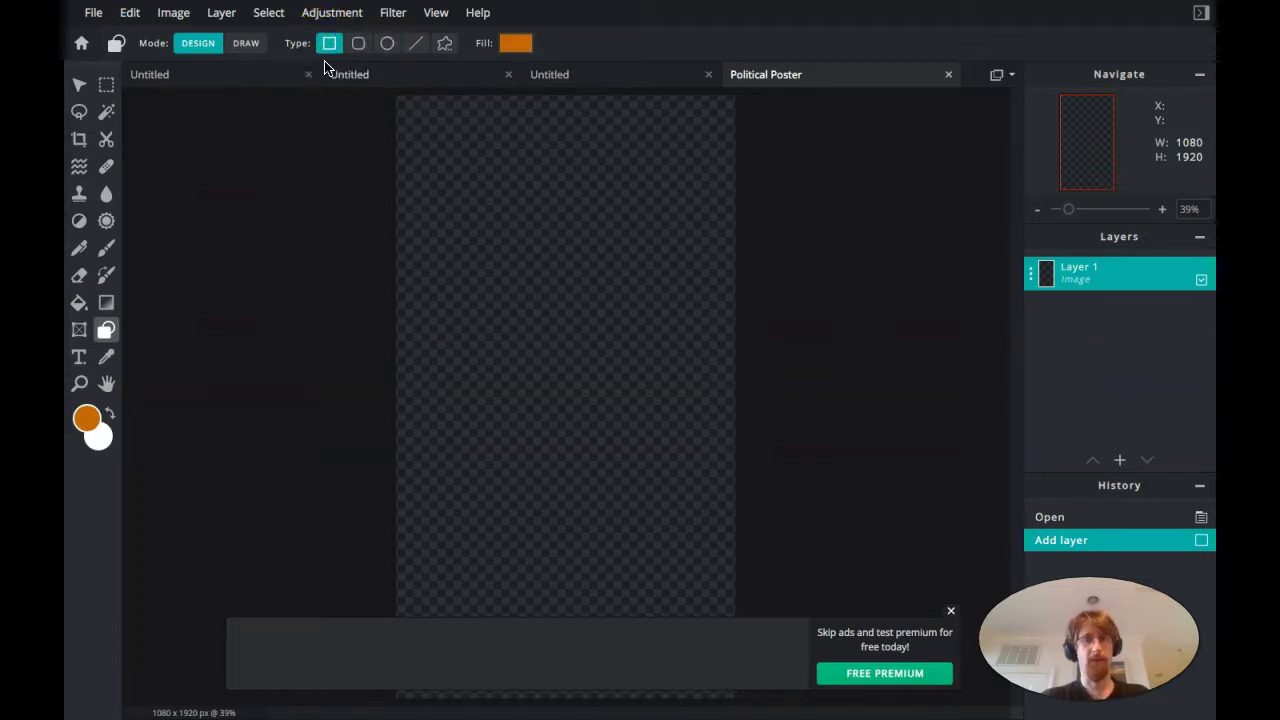
pyautogui.moveTo(385, 94); pyautogui.dragTo(753, 609)
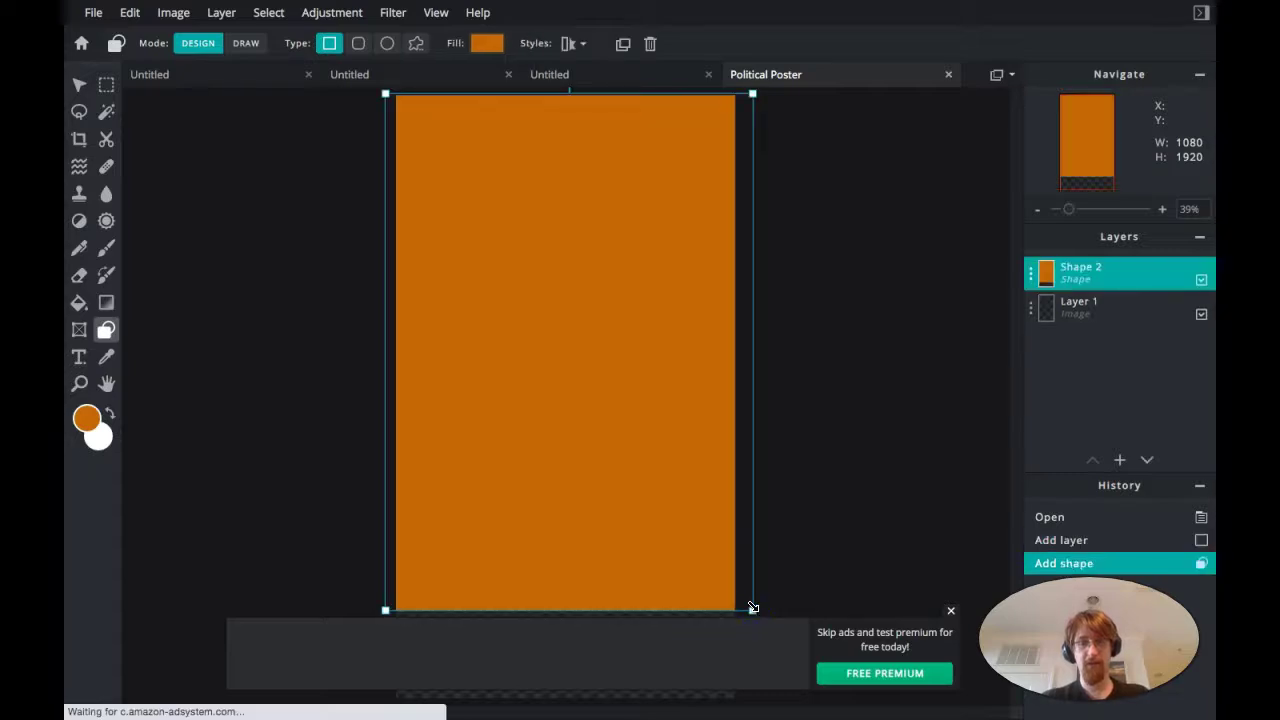
pyautogui.click(950, 610)
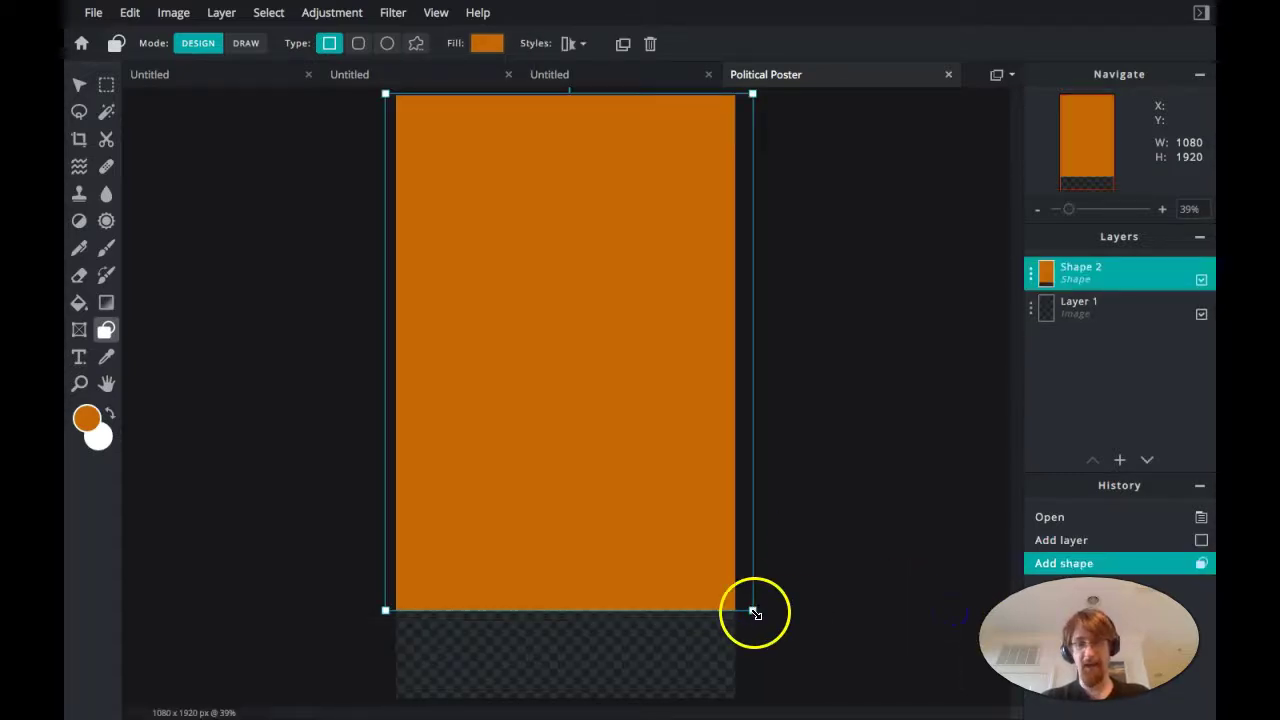
pyautogui.moveTo(755, 613); pyautogui.dragTo(744, 708)
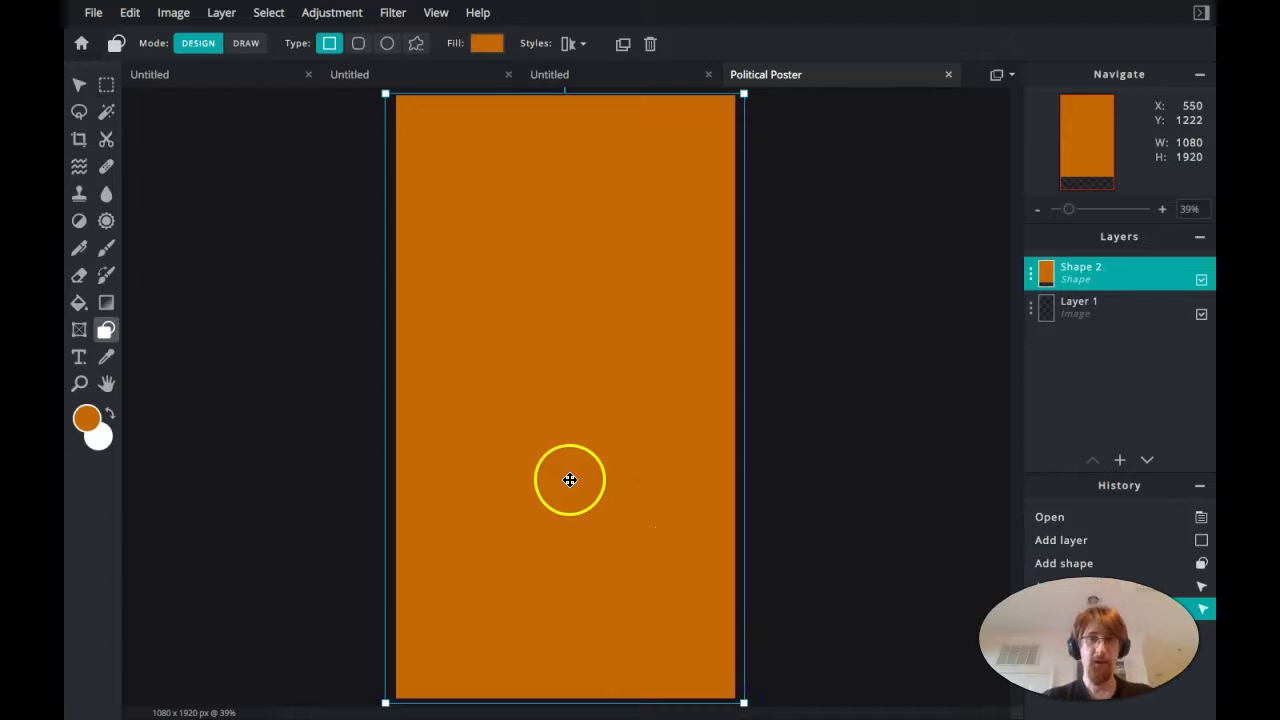
pyautogui.scroll(-1, 570, 480)
pyautogui.scroll(1, 568, 490)
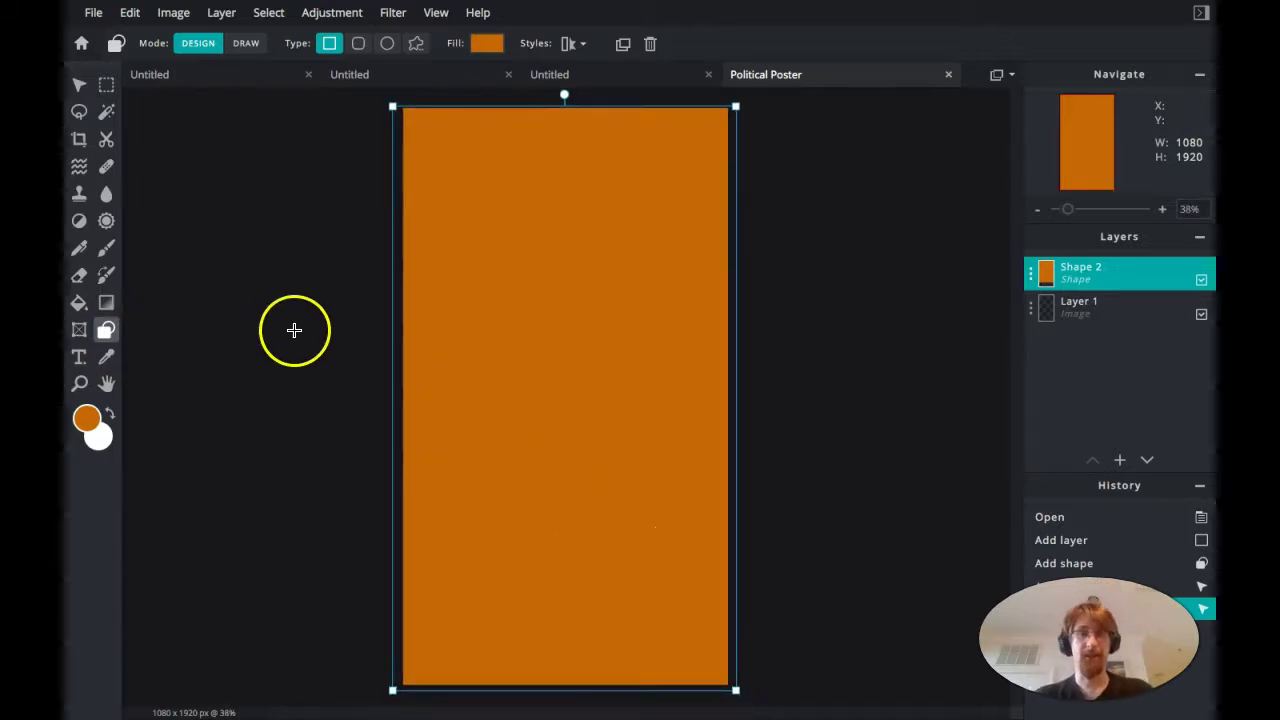
# Try different solid fill colors on the rectangle, ending with a light purple.
pyautogui.click(487, 47)
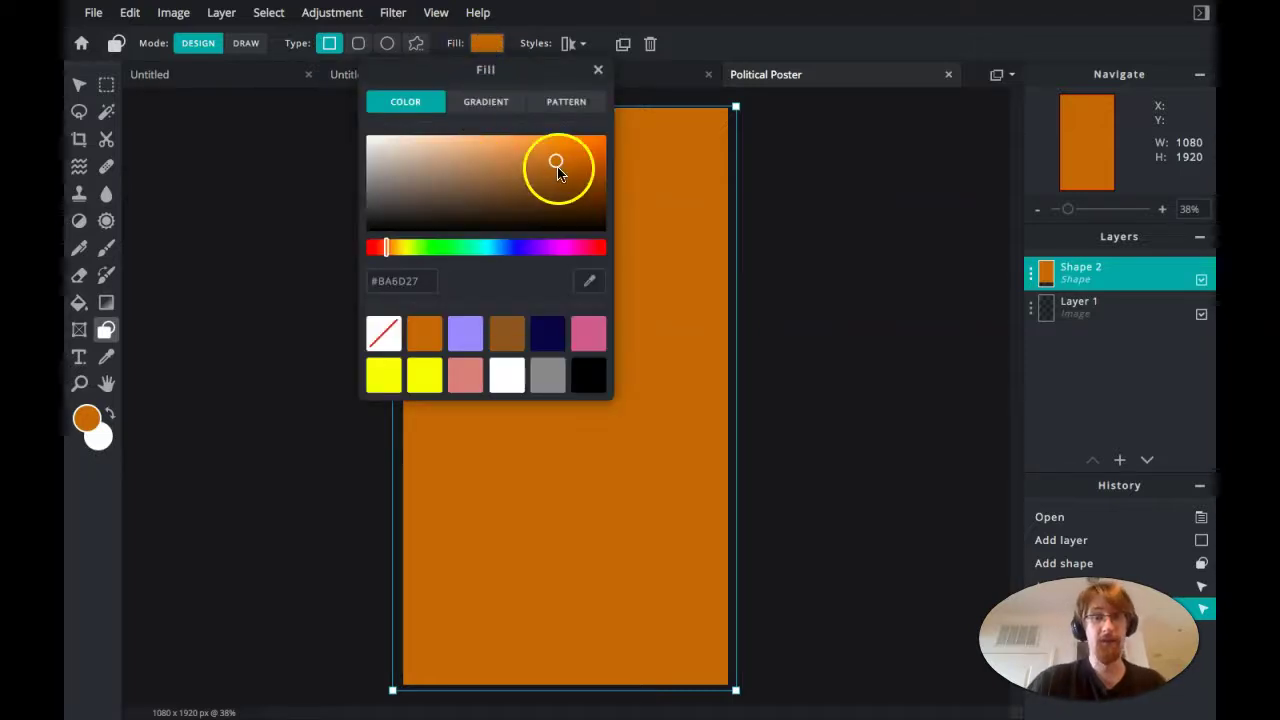
pyautogui.click(518, 180)
pyautogui.moveTo(518, 180)
pyautogui.mouseDown()
pyautogui.moveTo(563, 194)
pyautogui.moveTo(528, 183)
pyautogui.moveTo(567, 209)
pyautogui.moveTo(565, 160)
pyautogui.mouseUp()
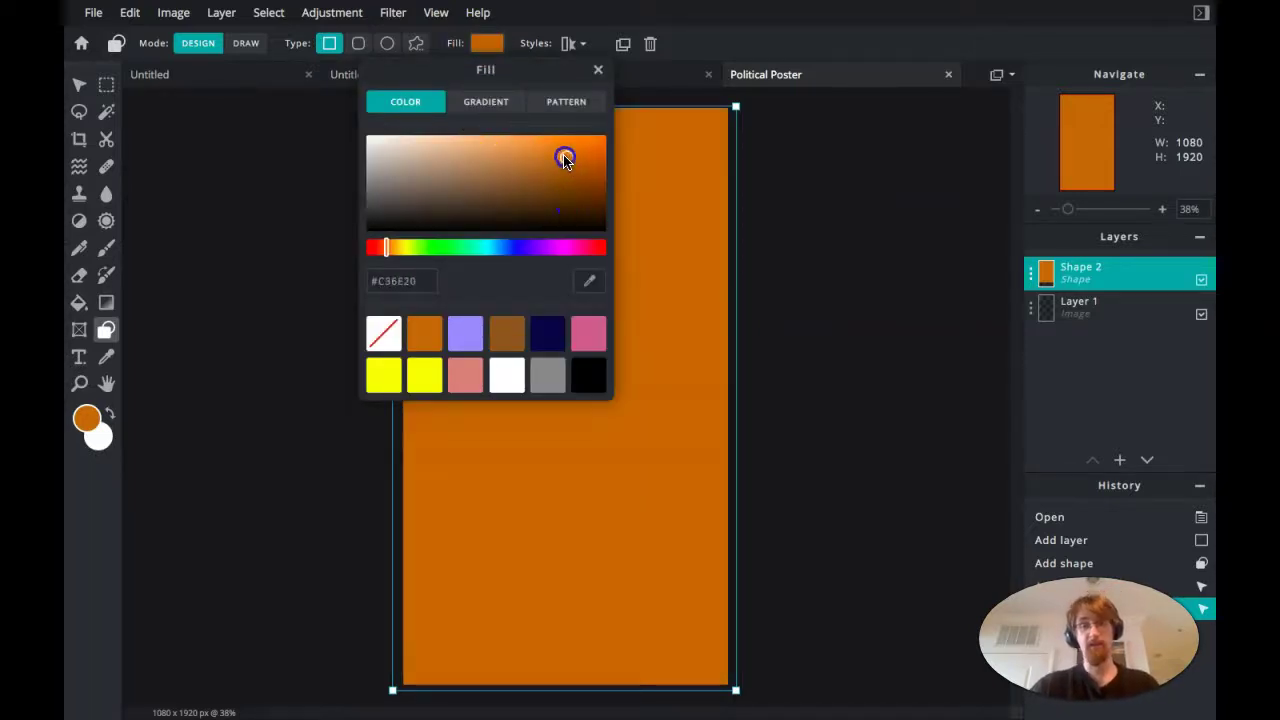
pyautogui.moveTo(468, 157)
pyautogui.mouseDown()
pyautogui.moveTo(558, 150)
pyautogui.moveTo(582, 189)
pyautogui.moveTo(583, 170)
pyautogui.moveTo(391, 148)
pyautogui.mouseUp()
pyautogui.moveTo(594, 163); pyautogui.dragTo(568, 157)
pyautogui.moveTo(414, 249)
pyautogui.mouseDown()
pyautogui.moveTo(391, 249)
pyautogui.moveTo(563, 252)
pyautogui.moveTo(530, 258)
pyautogui.moveTo(548, 250)
pyautogui.mouseUp()
pyautogui.click(567, 158)
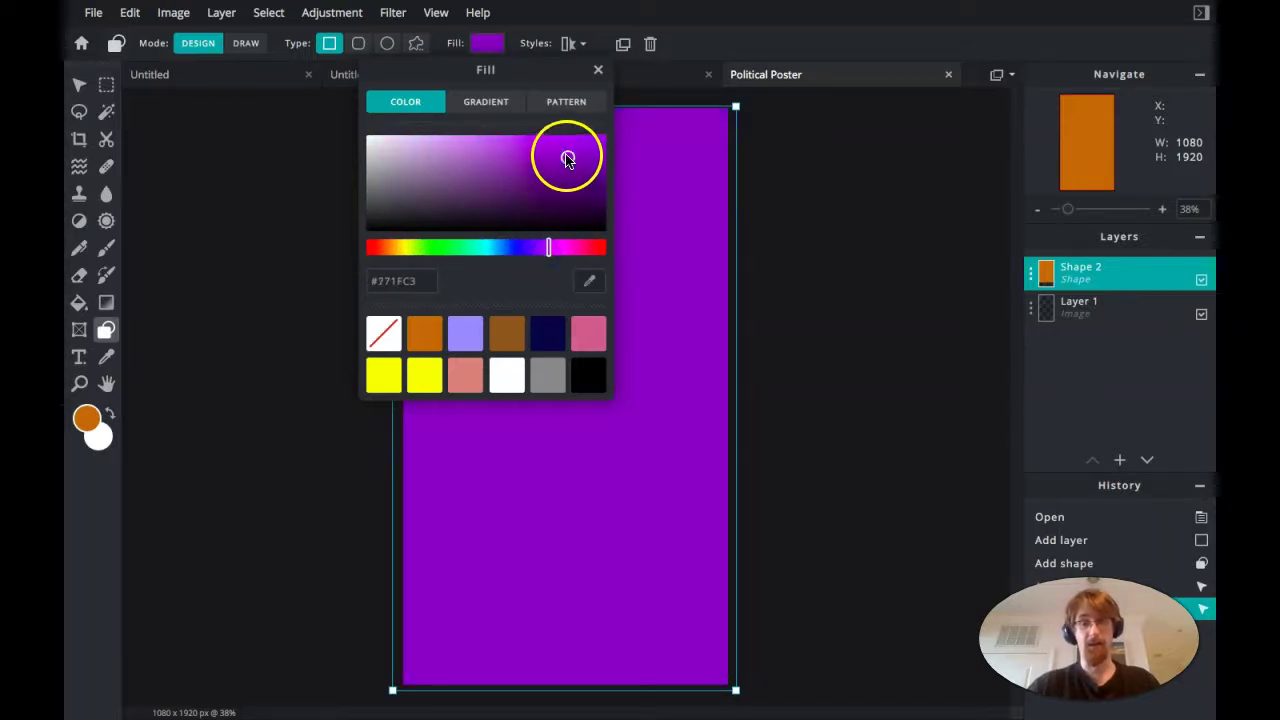
pyautogui.moveTo(481, 141); pyautogui.dragTo(487, 136)
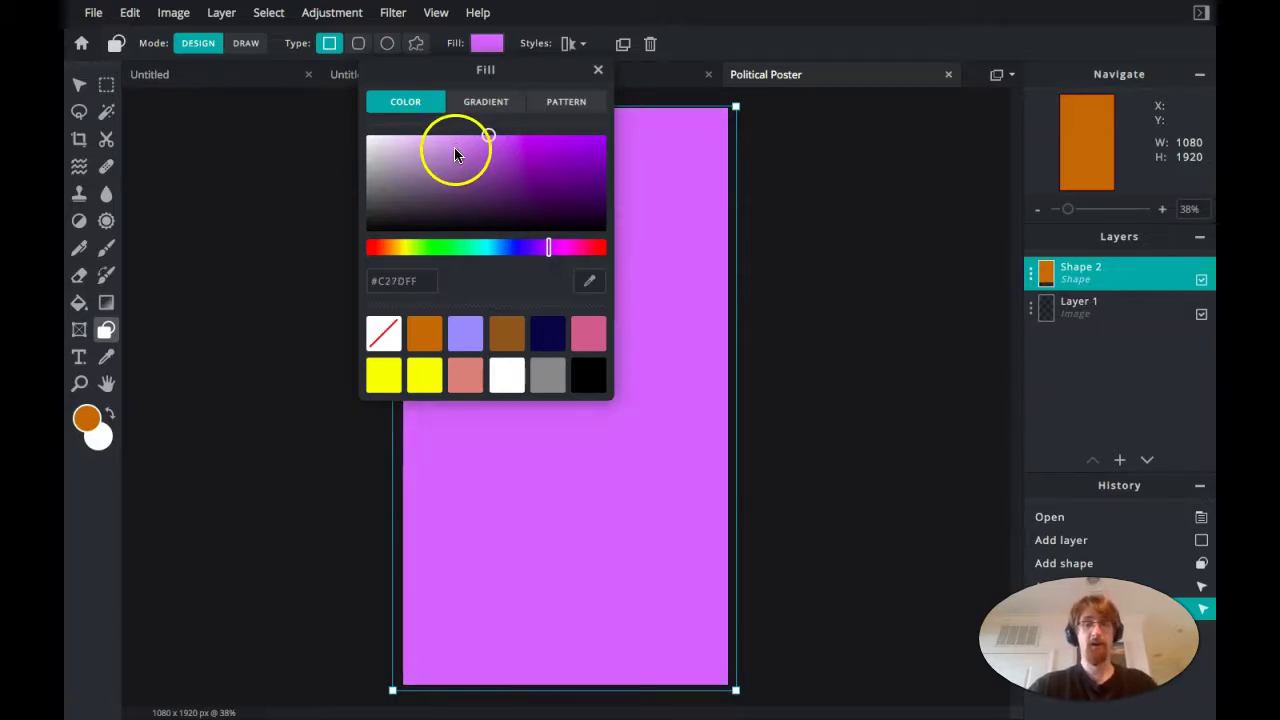
# Fill the rectangle with the linear orange-to-white gradient preset.
pyautogui.click(488, 103)
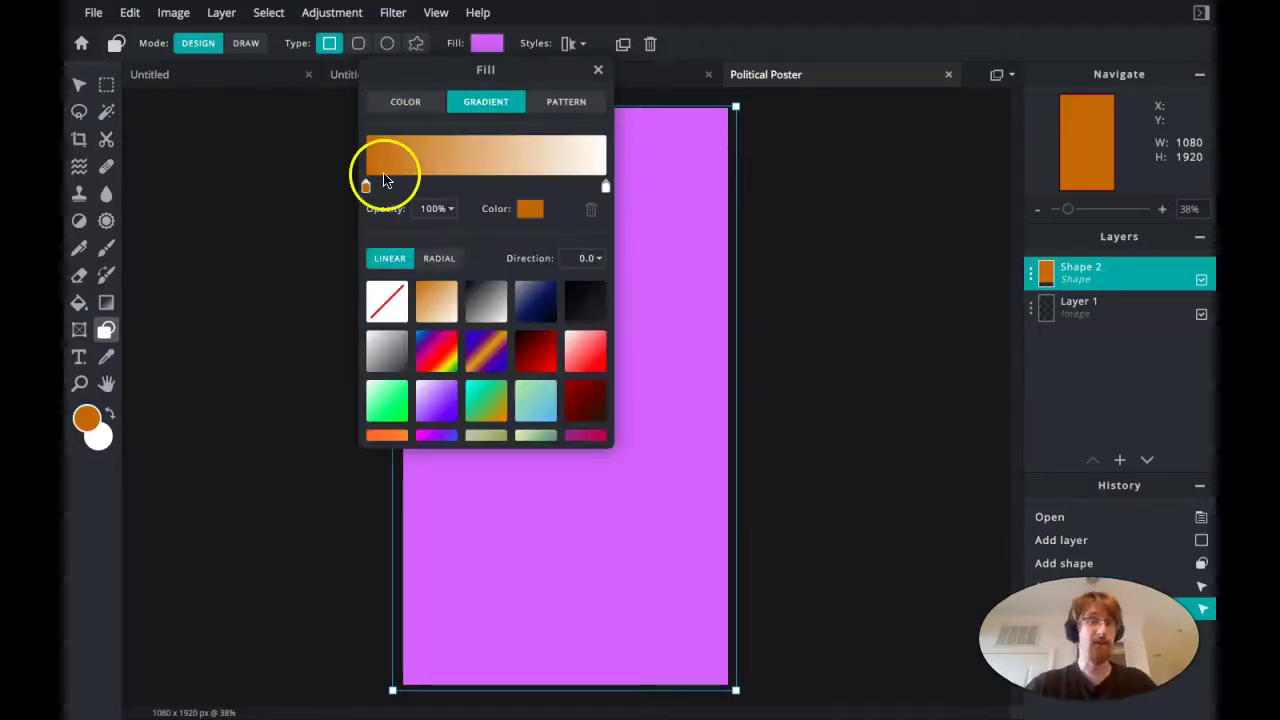
pyautogui.click(427, 309)
pyautogui.click(386, 173)
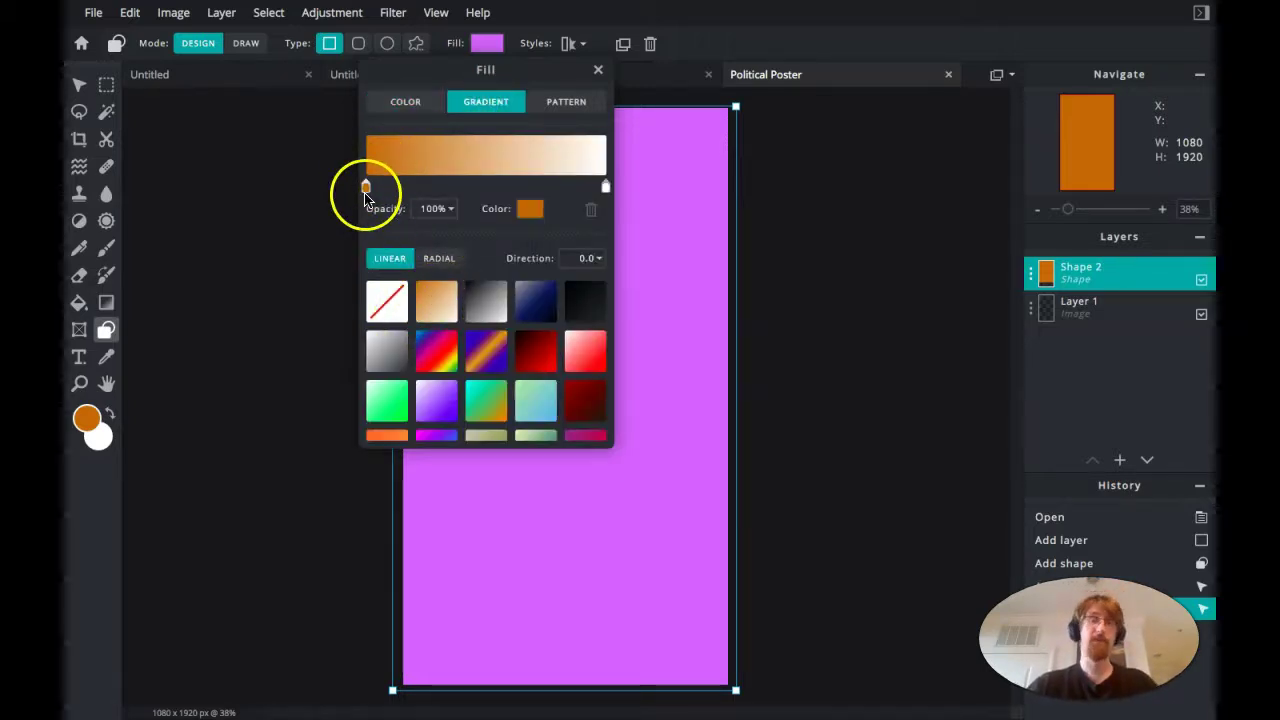
pyautogui.click(605, 187)
# Change the gradient's orange start stop to a deep bluish purple.
pyautogui.click(367, 190)
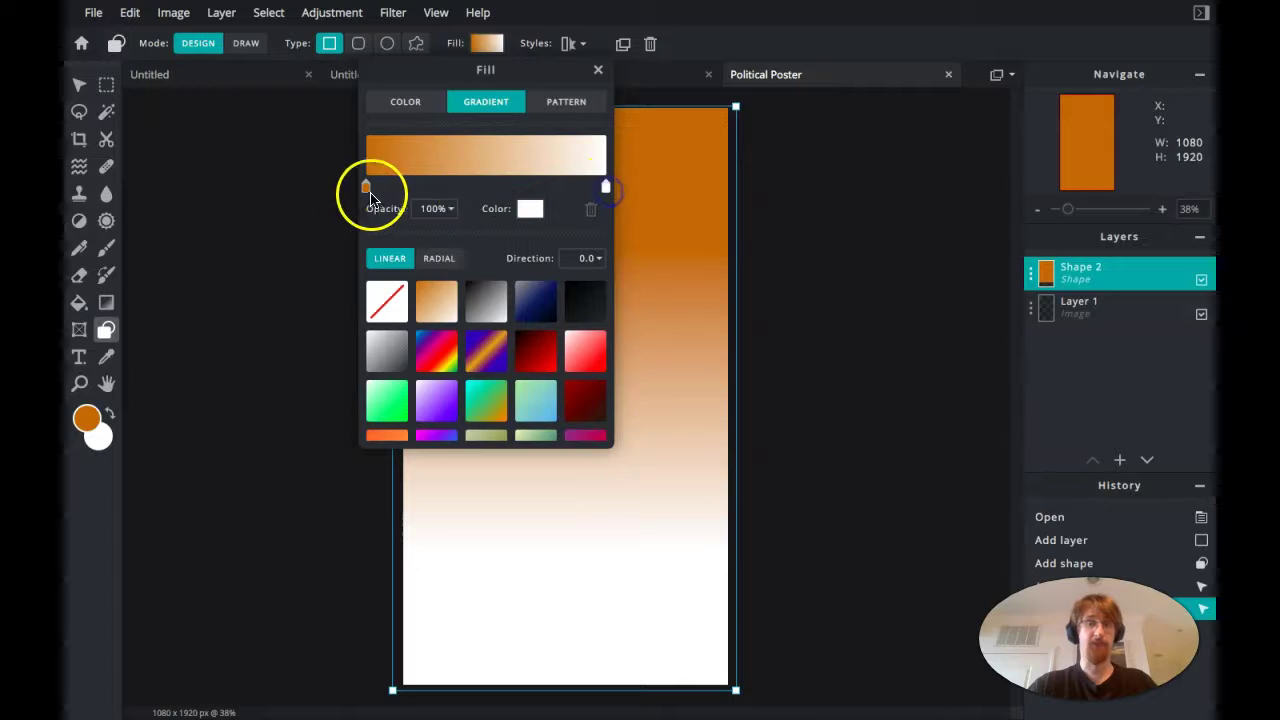
pyautogui.click(365, 192)
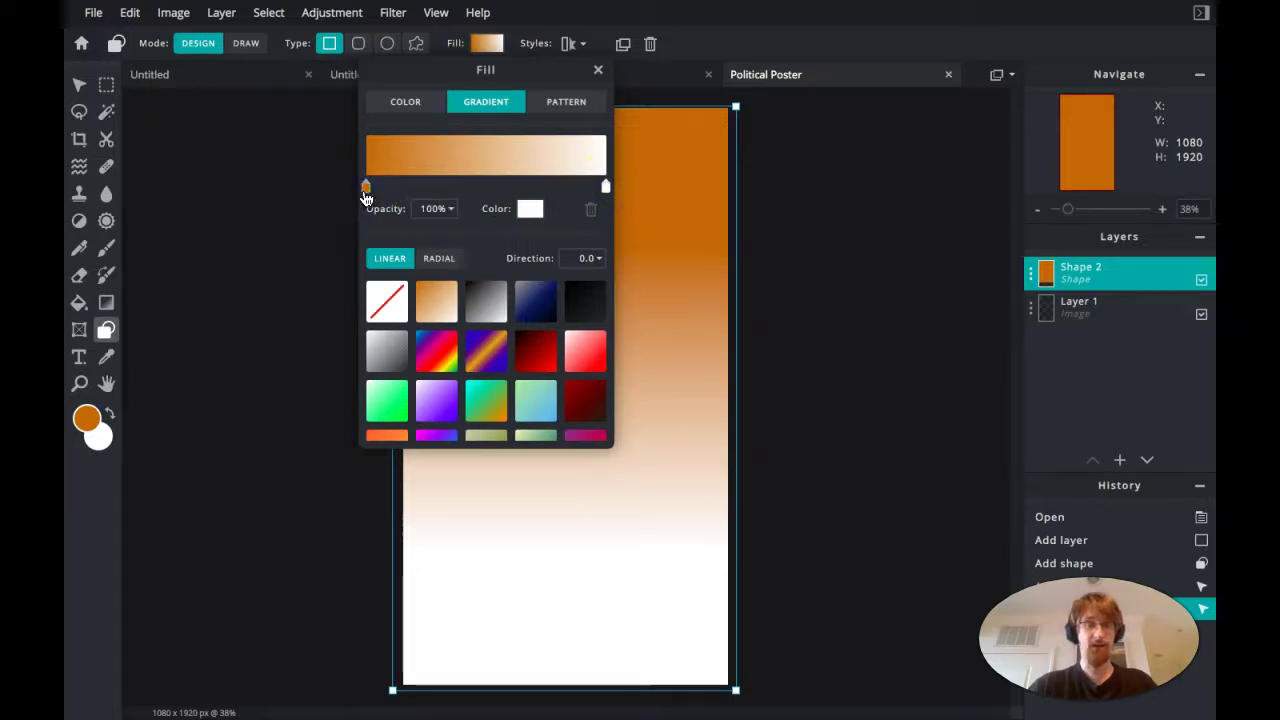
pyautogui.click(530, 208)
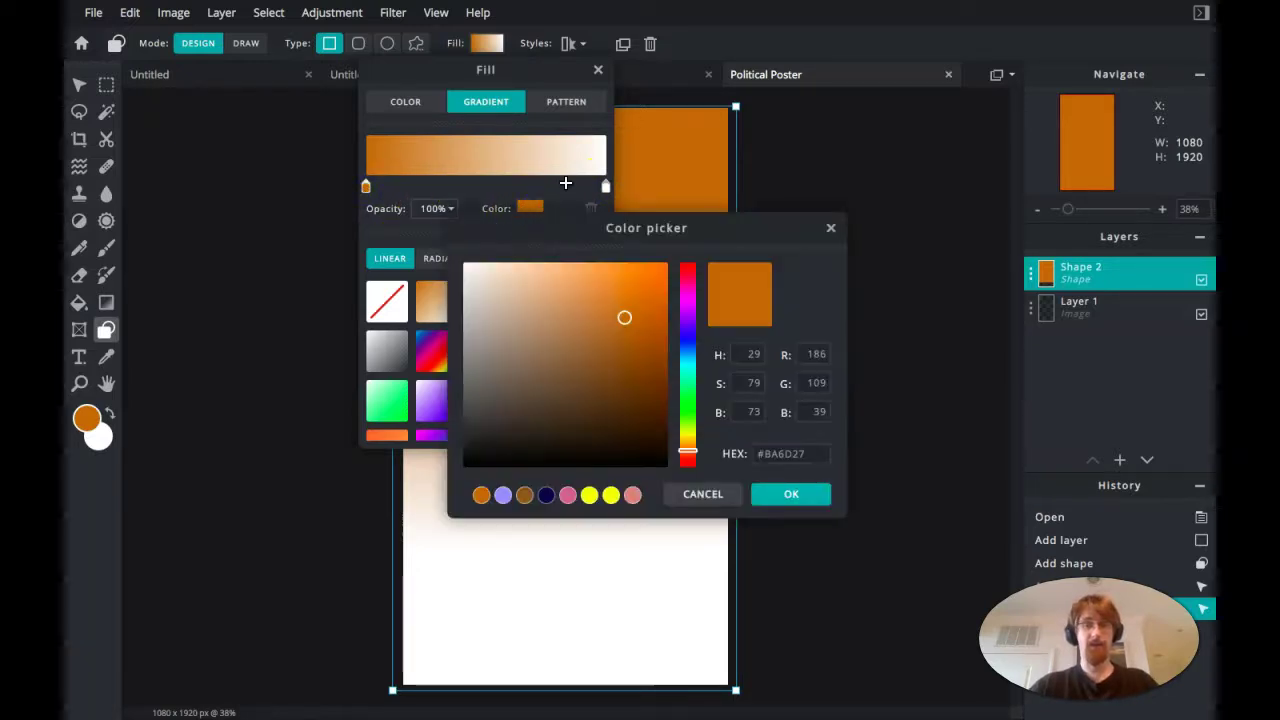
pyautogui.moveTo(540, 66); pyautogui.dragTo(352, 108)
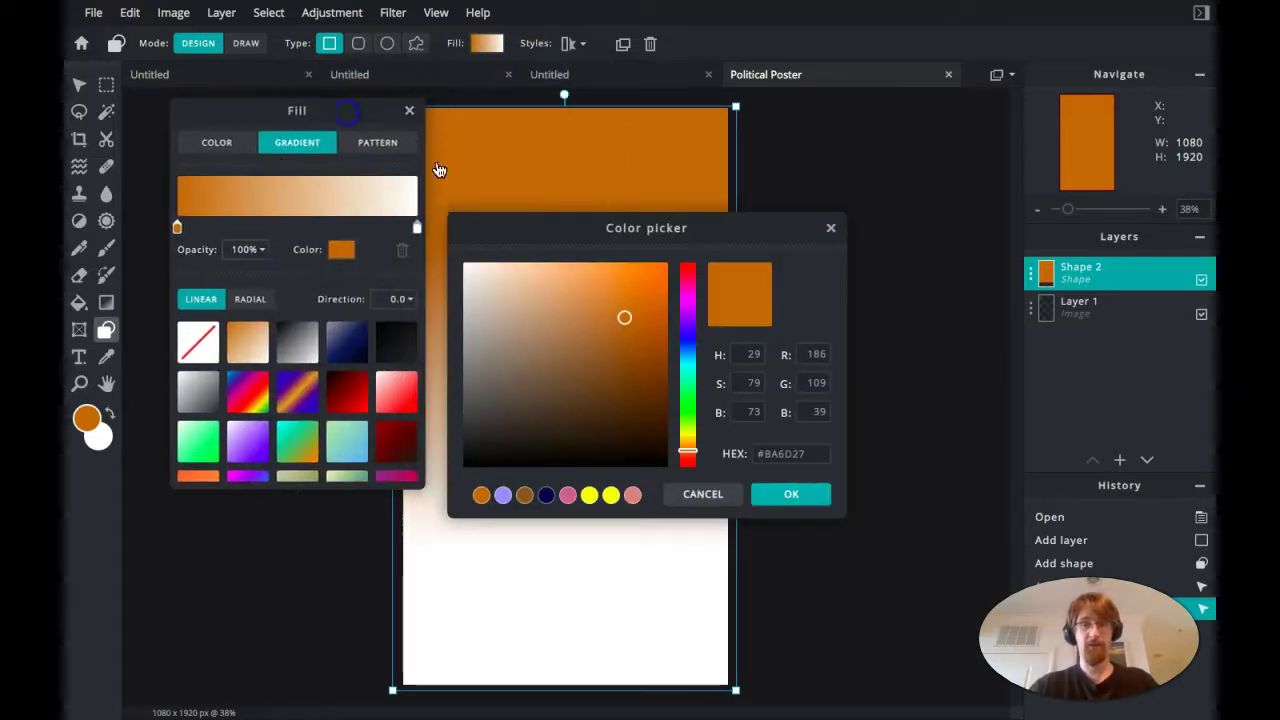
pyautogui.moveTo(603, 250); pyautogui.dragTo(954, 245)
pyautogui.moveTo(1032, 305)
pyautogui.mouseDown()
pyautogui.moveTo(1037, 333)
pyautogui.moveTo(1039, 317)
pyautogui.moveTo(1014, 343)
pyautogui.moveTo(1015, 301)
pyautogui.mouseUp()
pyautogui.click(1140, 490)
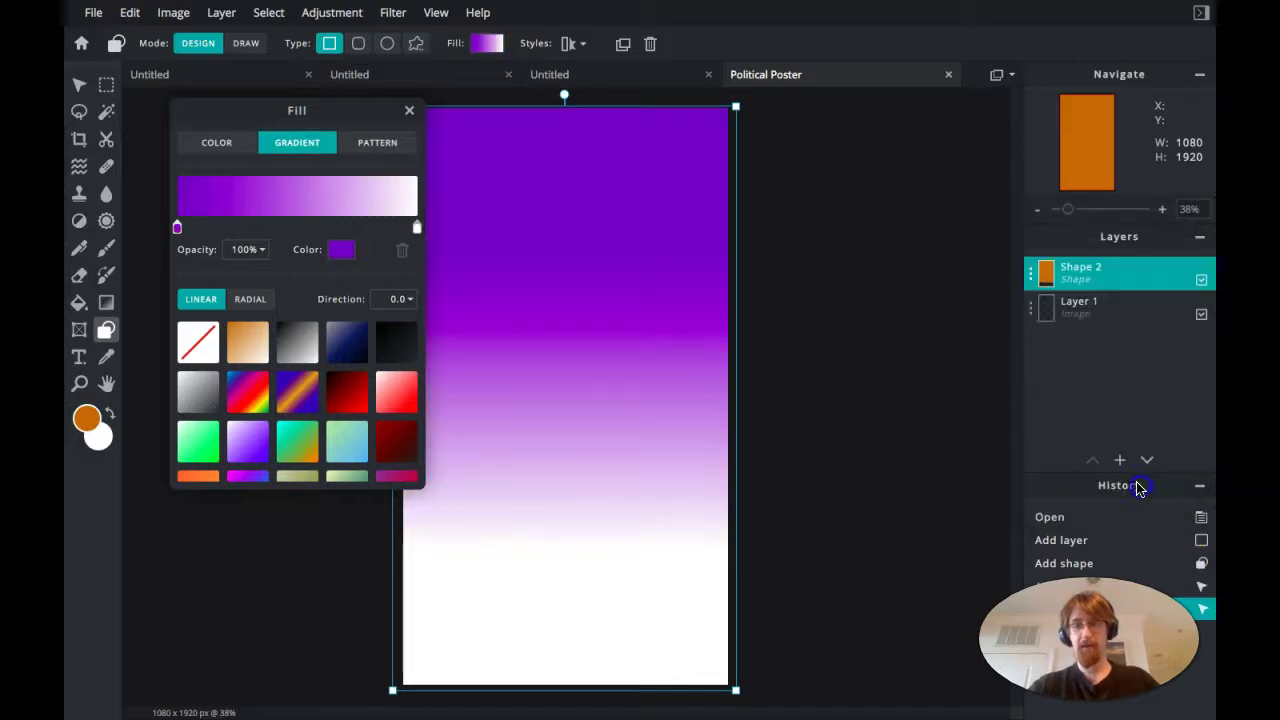
# Change the gradient's white end stop to the magenta purple #8A00B8.
pyautogui.click(472, 233)
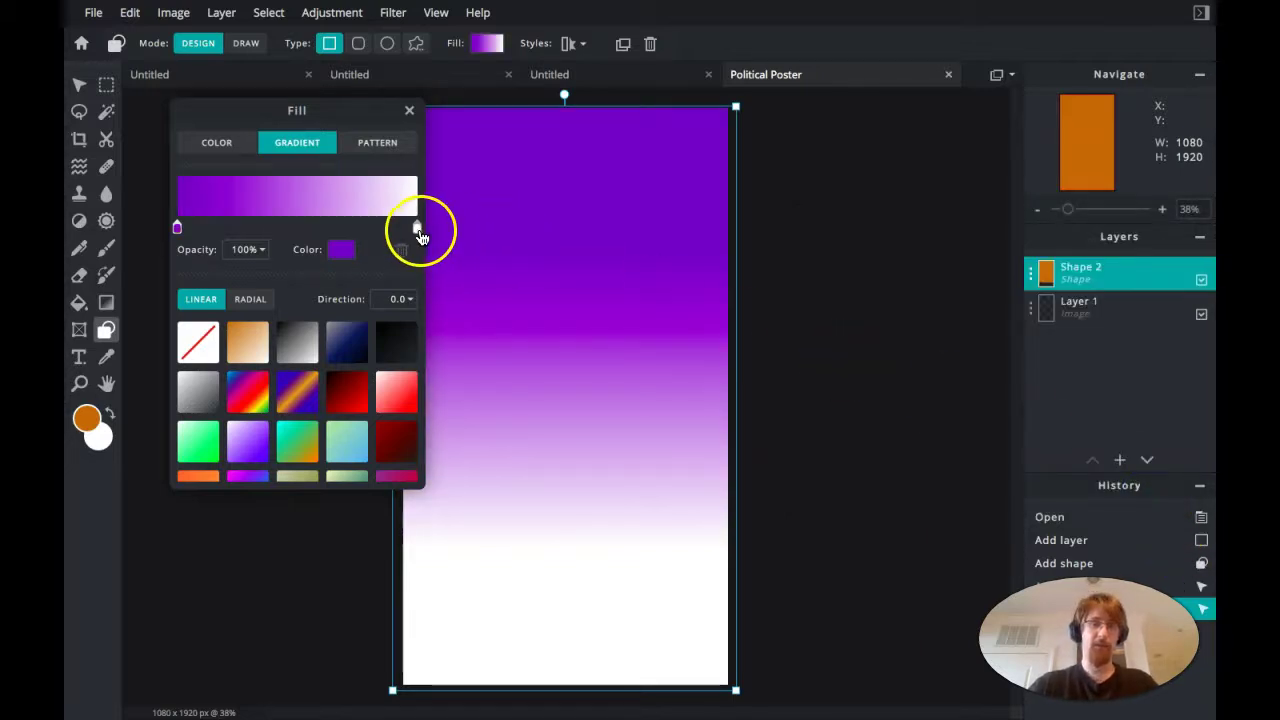
pyautogui.click(352, 253)
pyautogui.moveTo(797, 334); pyautogui.dragTo(1014, 380)
pyautogui.click(1040, 293)
pyautogui.moveTo(1040, 293); pyautogui.dragTo(1036, 300)
pyautogui.click(1015, 314)
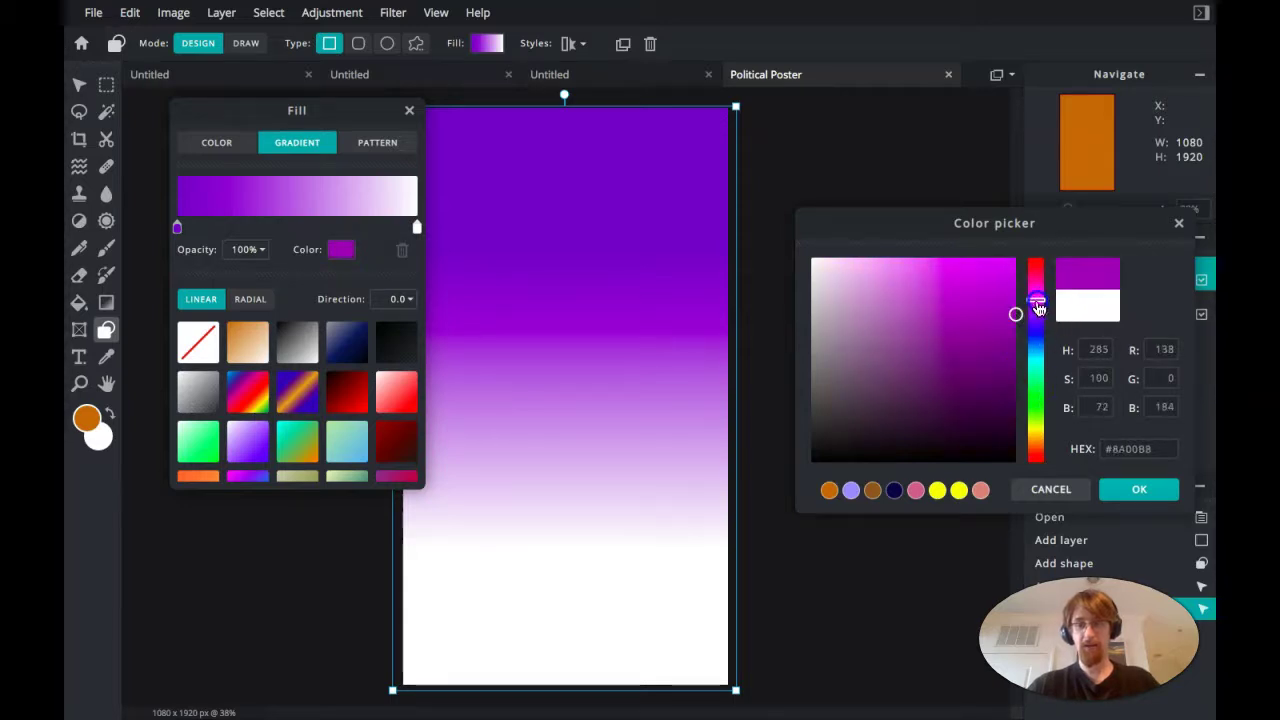
pyautogui.click(1139, 489)
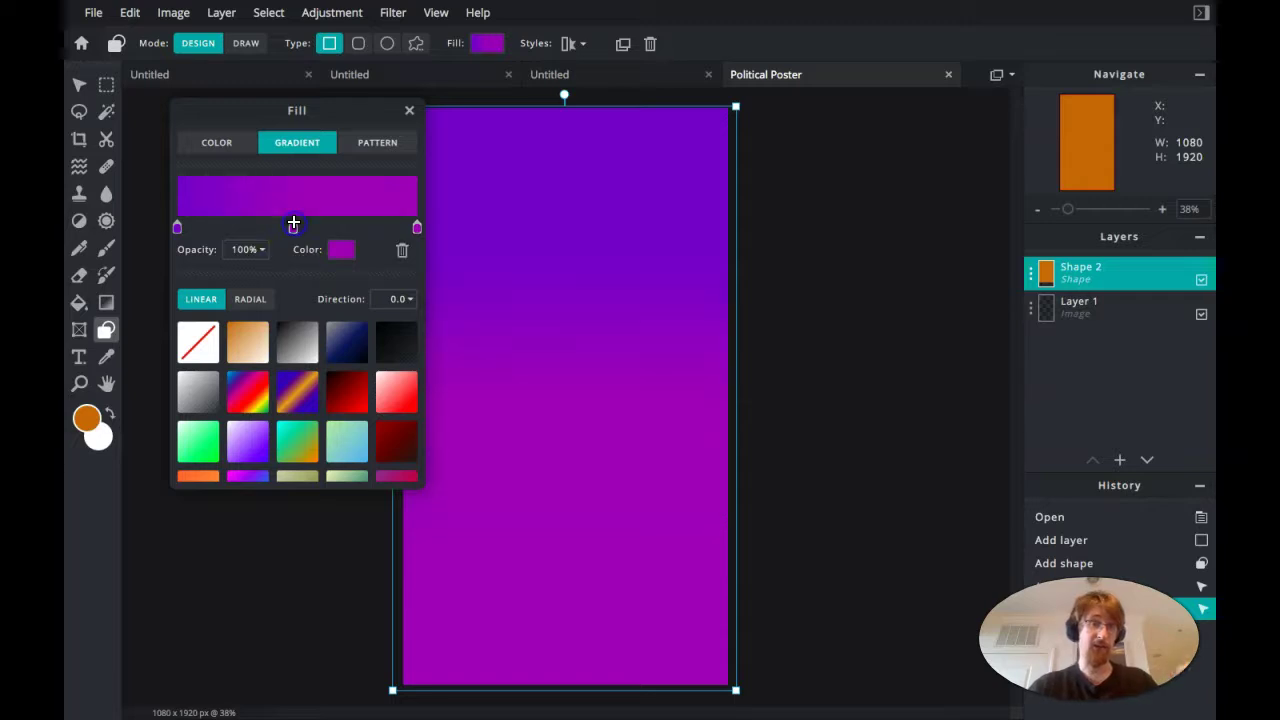
# Add a color stop in the middle of the gradient and set it to orange #B86E00.
pyautogui.click(339, 252)
pyautogui.moveTo(1036, 300); pyautogui.dragTo(1045, 447)
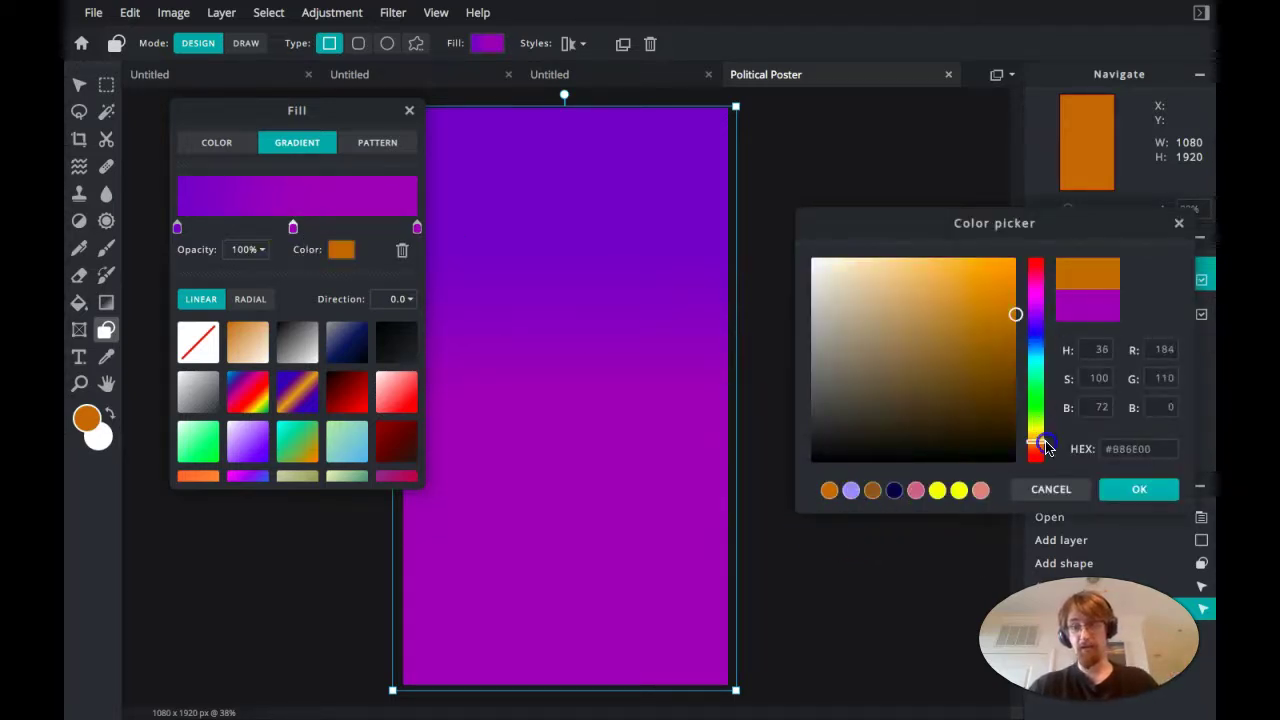
pyautogui.click(1115, 488)
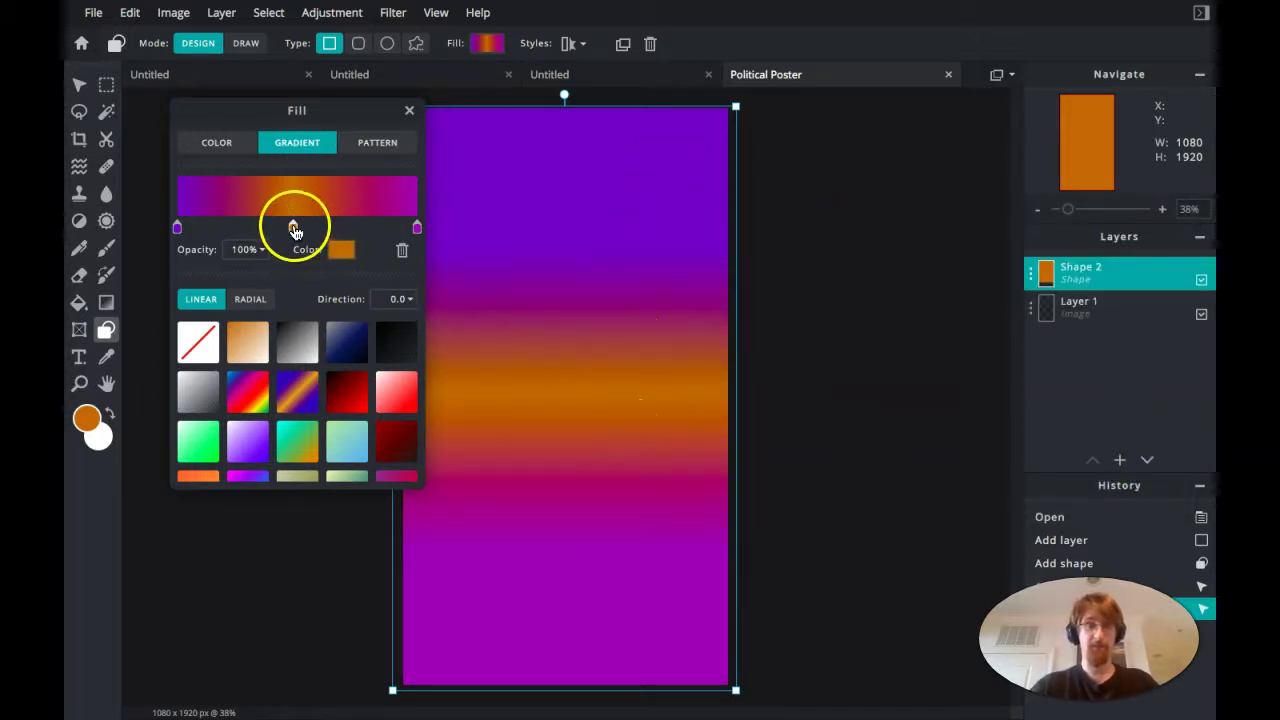
# Move the orange stop close to the gradient's purple start and delete the extra purple stops added beside it.
pyautogui.moveTo(309, 227); pyautogui.dragTo(218, 229)
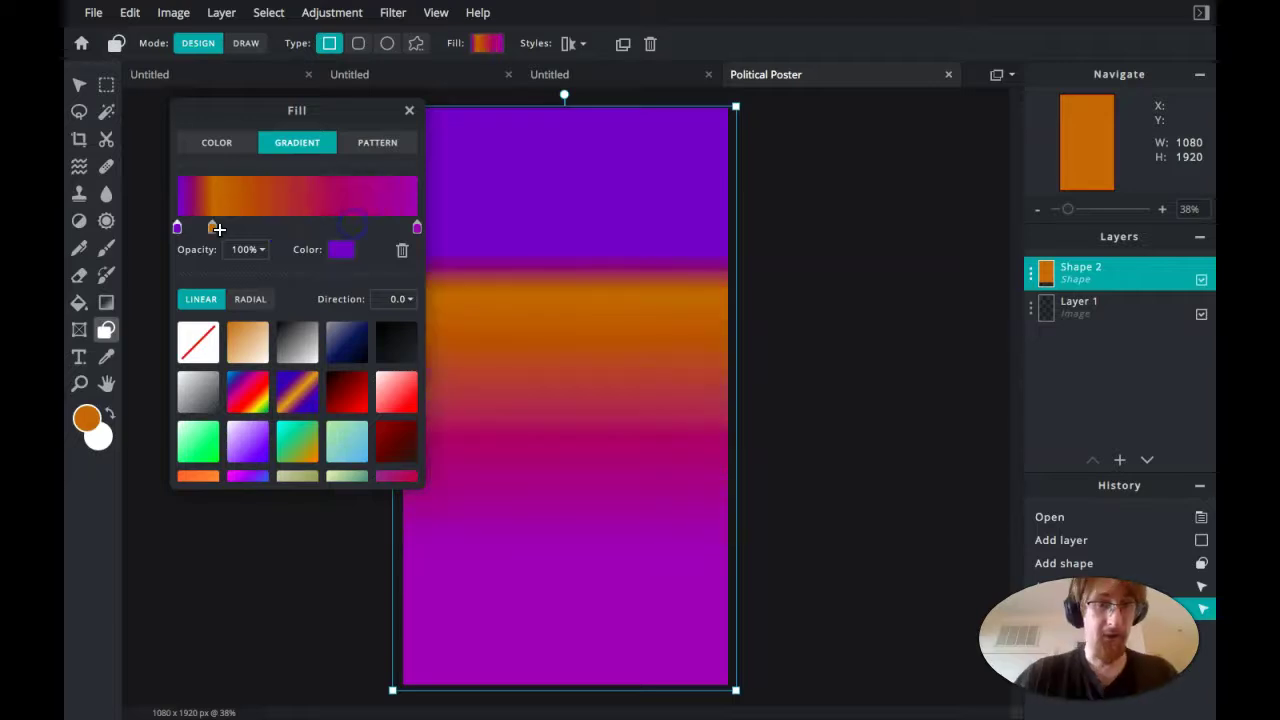
pyautogui.click(249, 224)
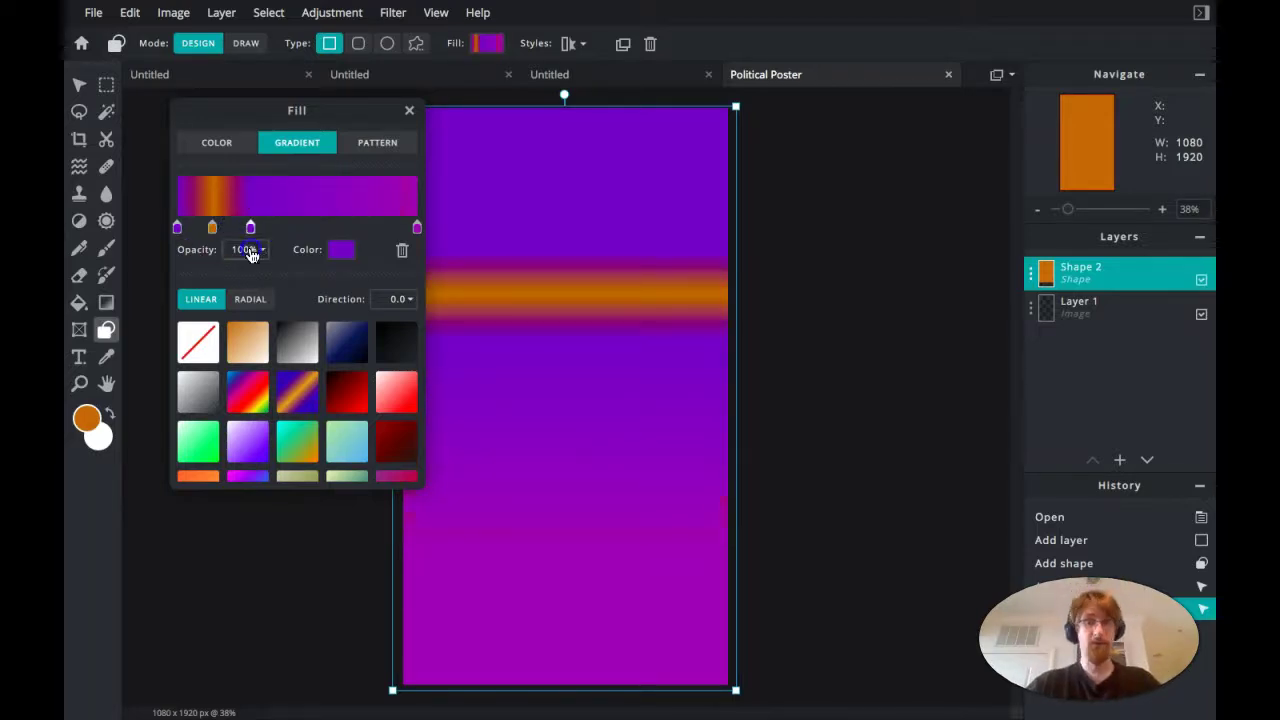
pyautogui.click(402, 250)
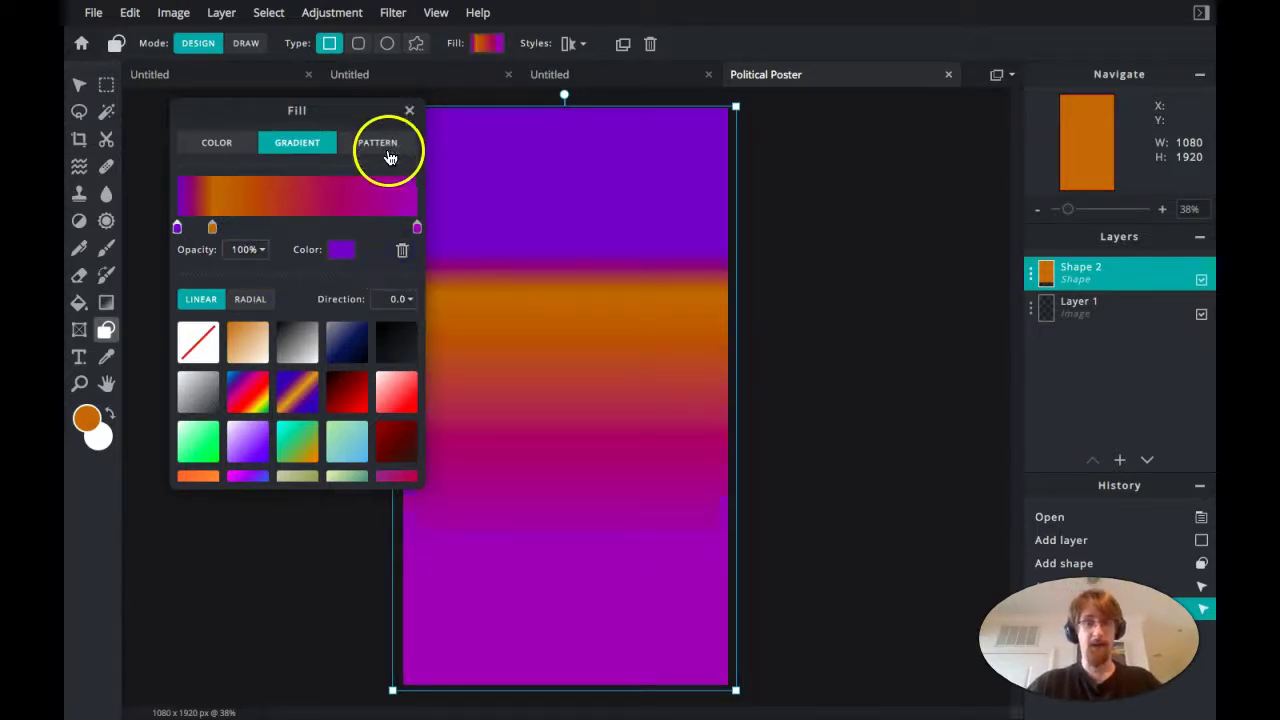
pyautogui.click(219, 226)
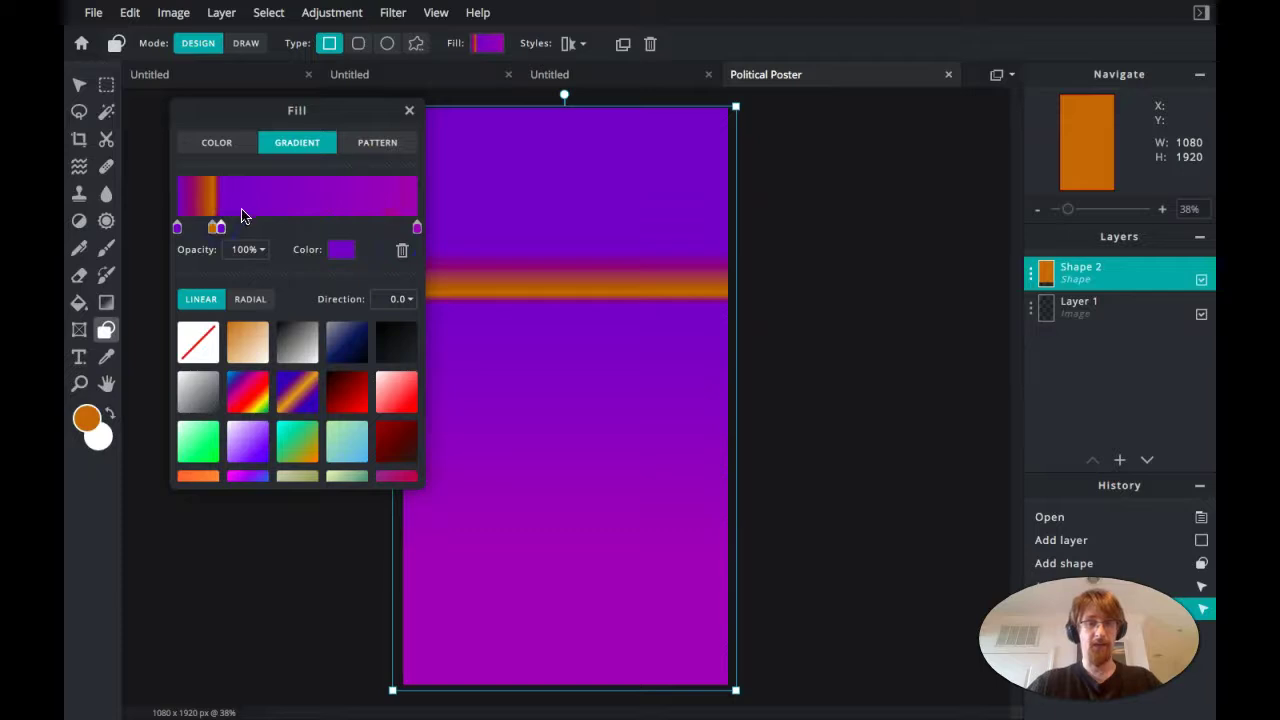
pyautogui.click(402, 250)
# Move the orange stop back to the middle of the gradient.
pyautogui.moveTo(213, 228); pyautogui.dragTo(281, 228)
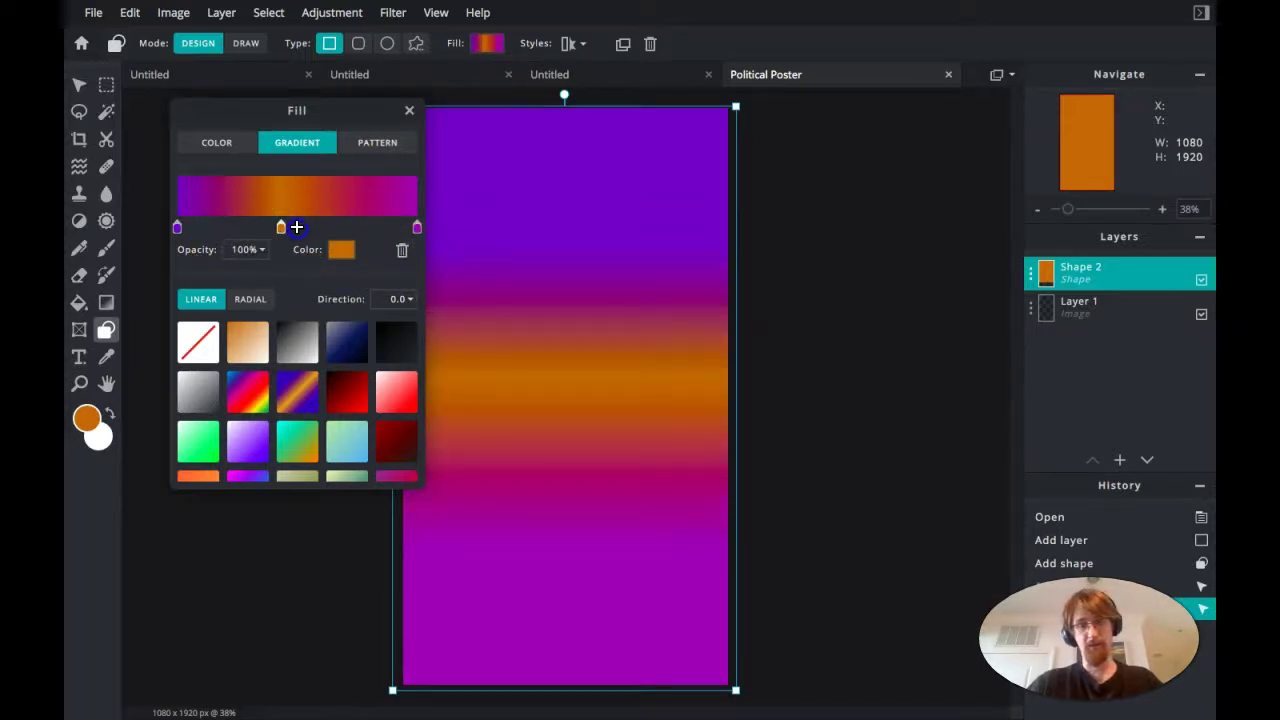
pyautogui.click(290, 237)
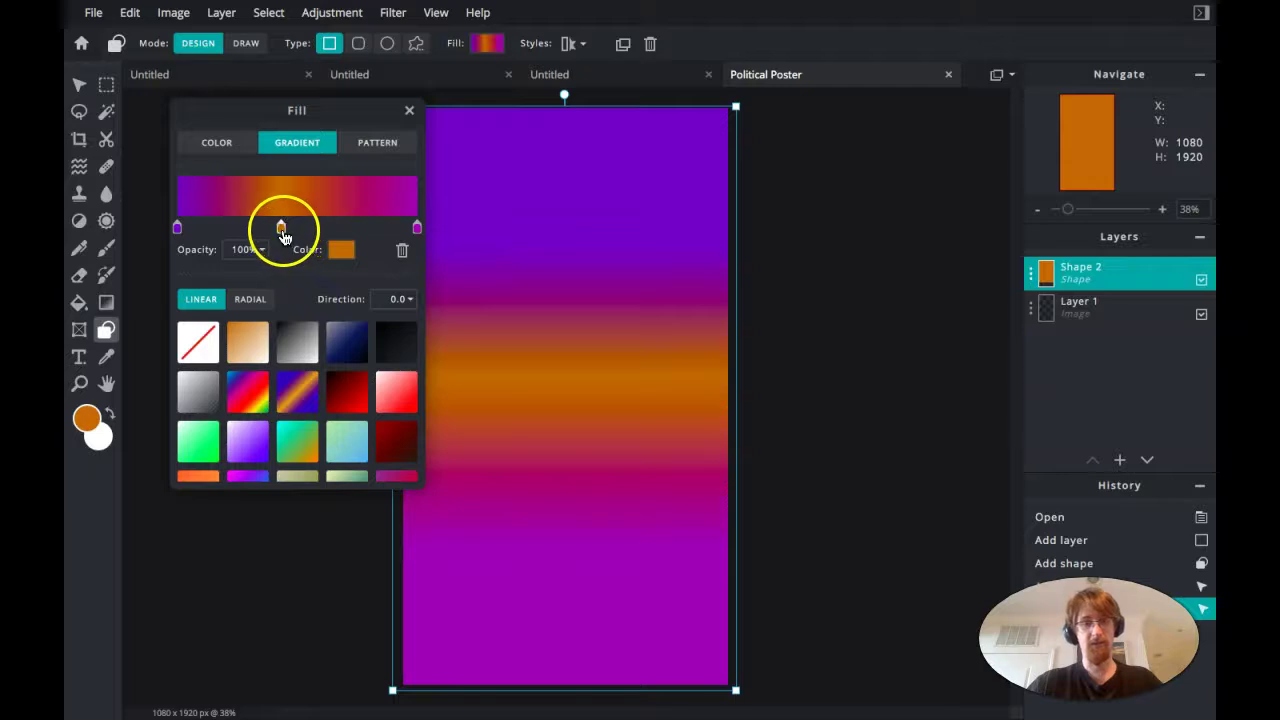
pyautogui.moveTo(290, 237); pyautogui.dragTo(294, 229)
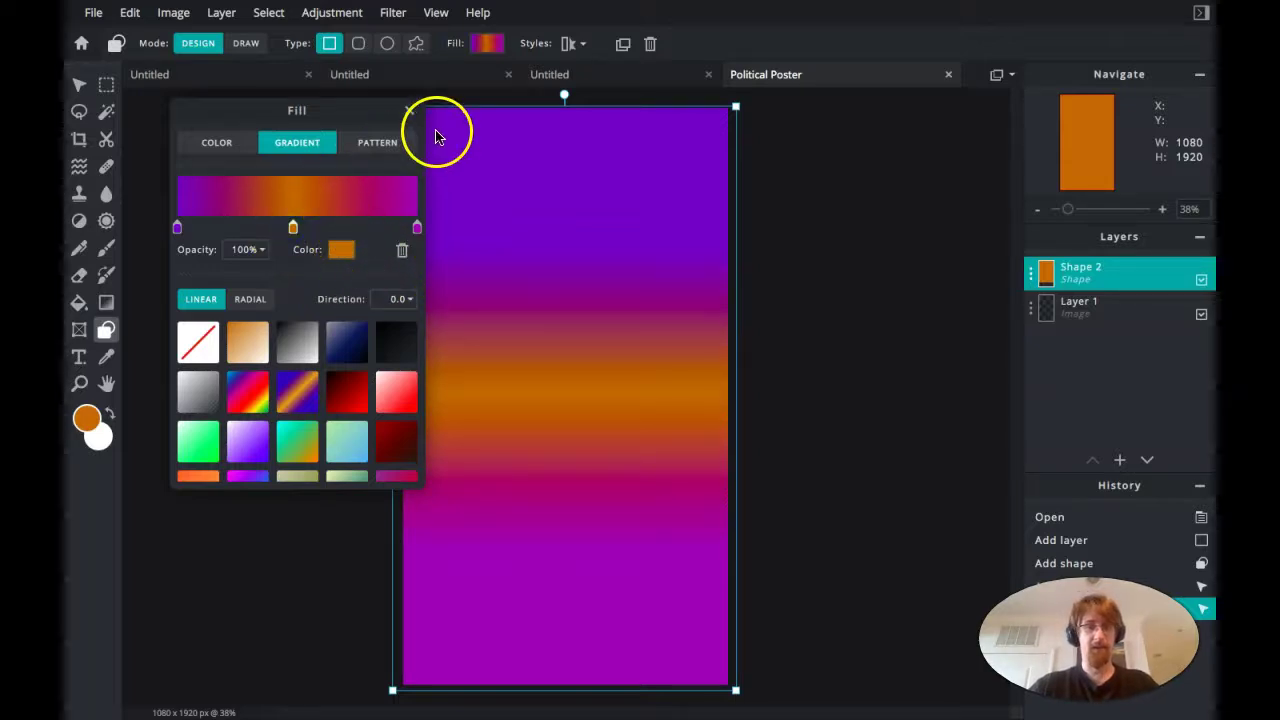
# Close the gradient fill settings and add a large square image frame over the middle of the poster.
pyautogui.click(409, 113)
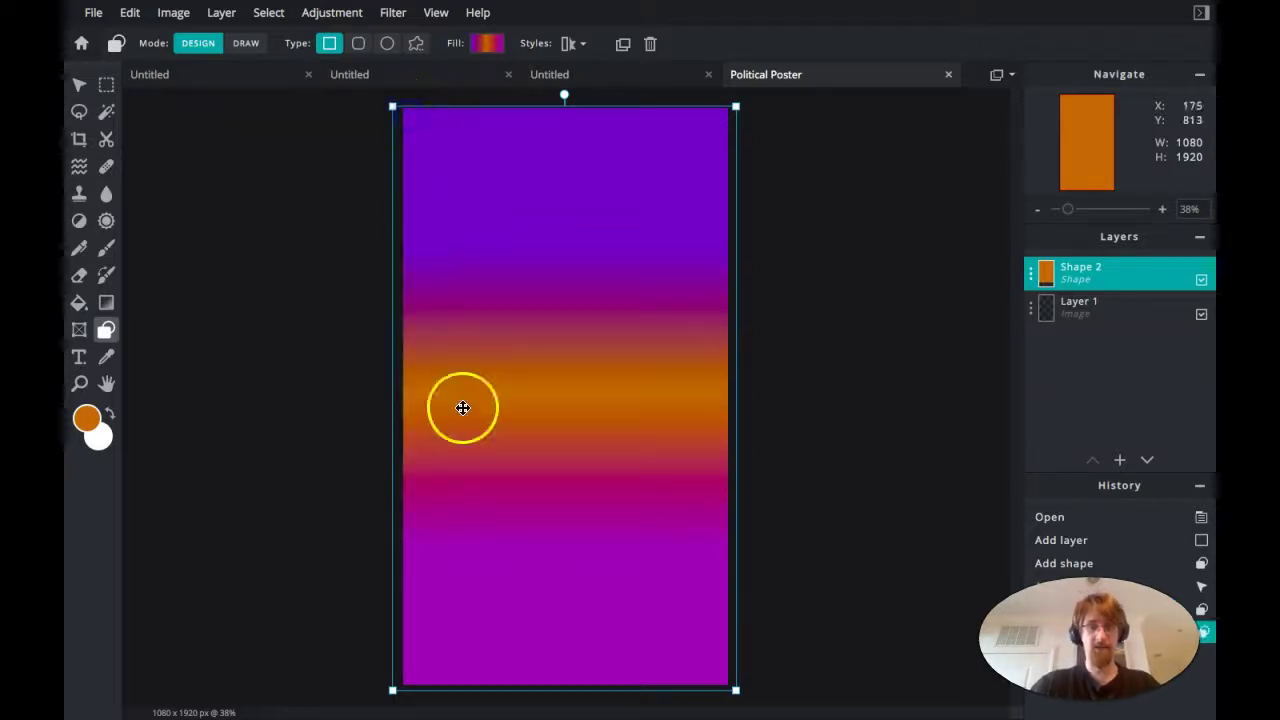
pyautogui.click(641, 434)
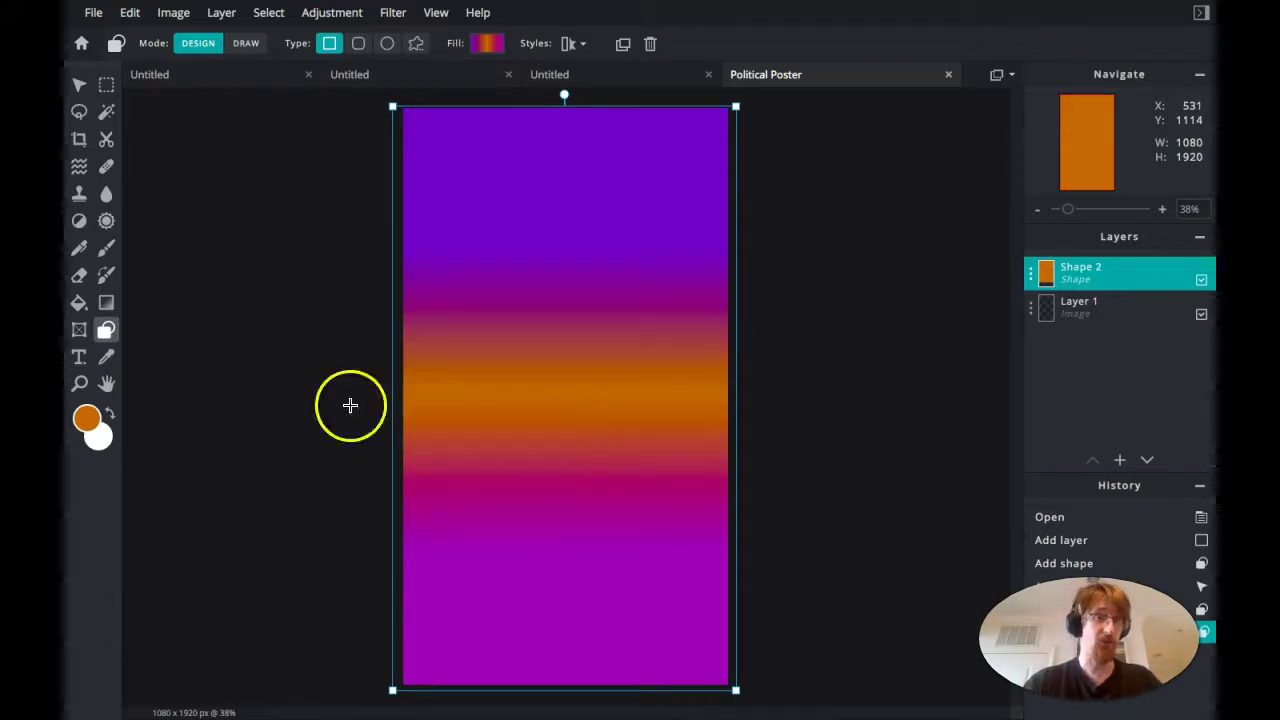
pyautogui.click(73, 336)
pyautogui.moveTo(434, 177); pyautogui.dragTo(573, 386)
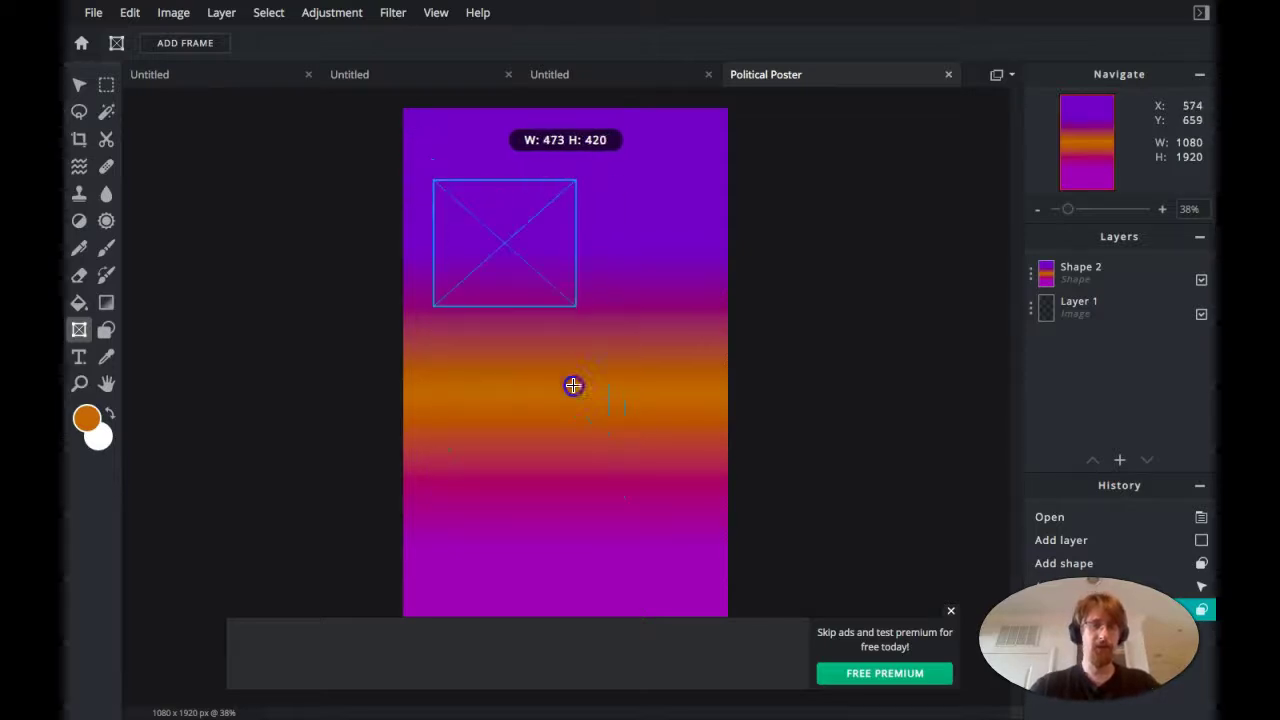
pyautogui.moveTo(554, 272); pyautogui.dragTo(452, 313)
pyautogui.moveTo(598, 335); pyautogui.dragTo(516, 314)
pyautogui.moveTo(588, 366); pyautogui.dragTo(670, 461)
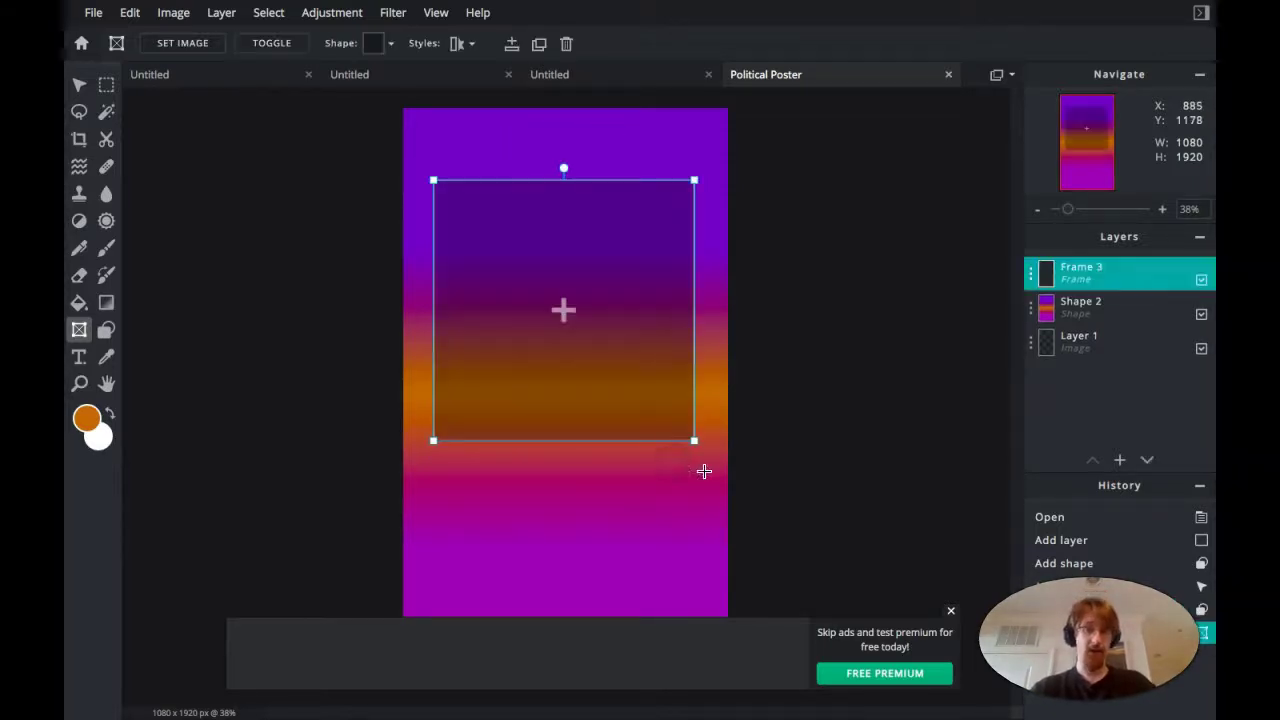
pyautogui.click(950, 612)
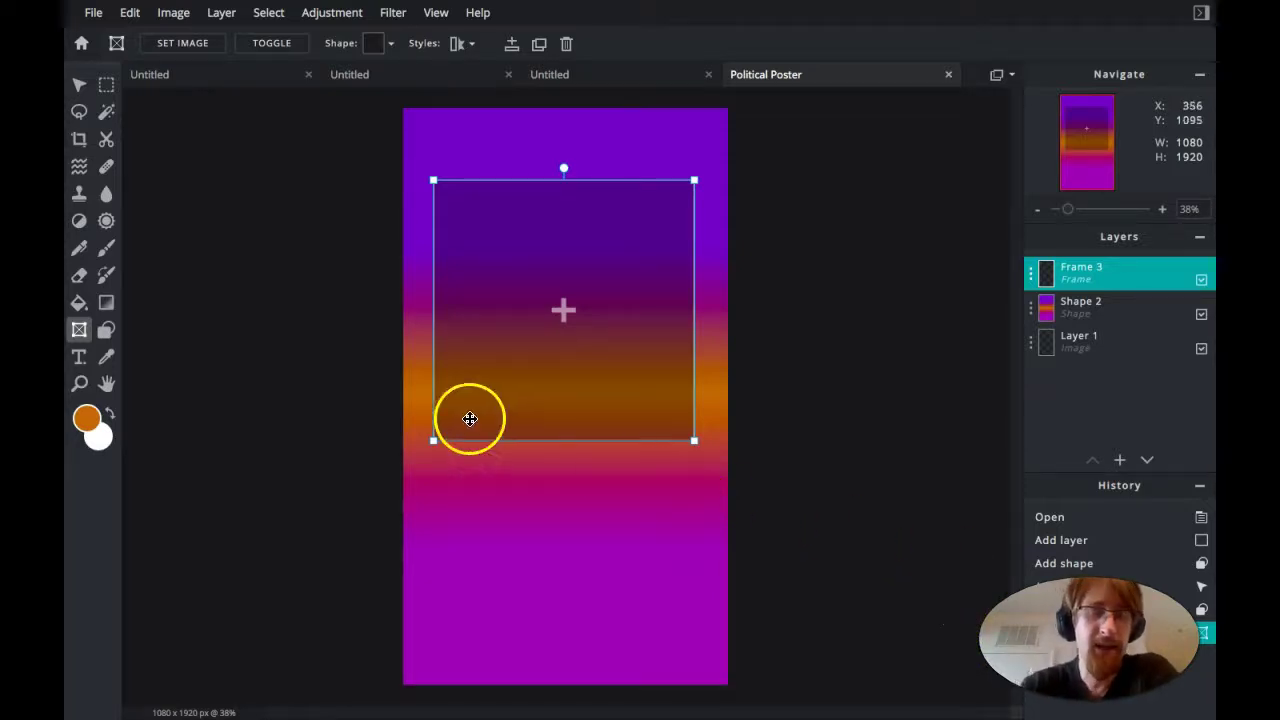
pyautogui.moveTo(489, 364); pyautogui.dragTo(491, 426)
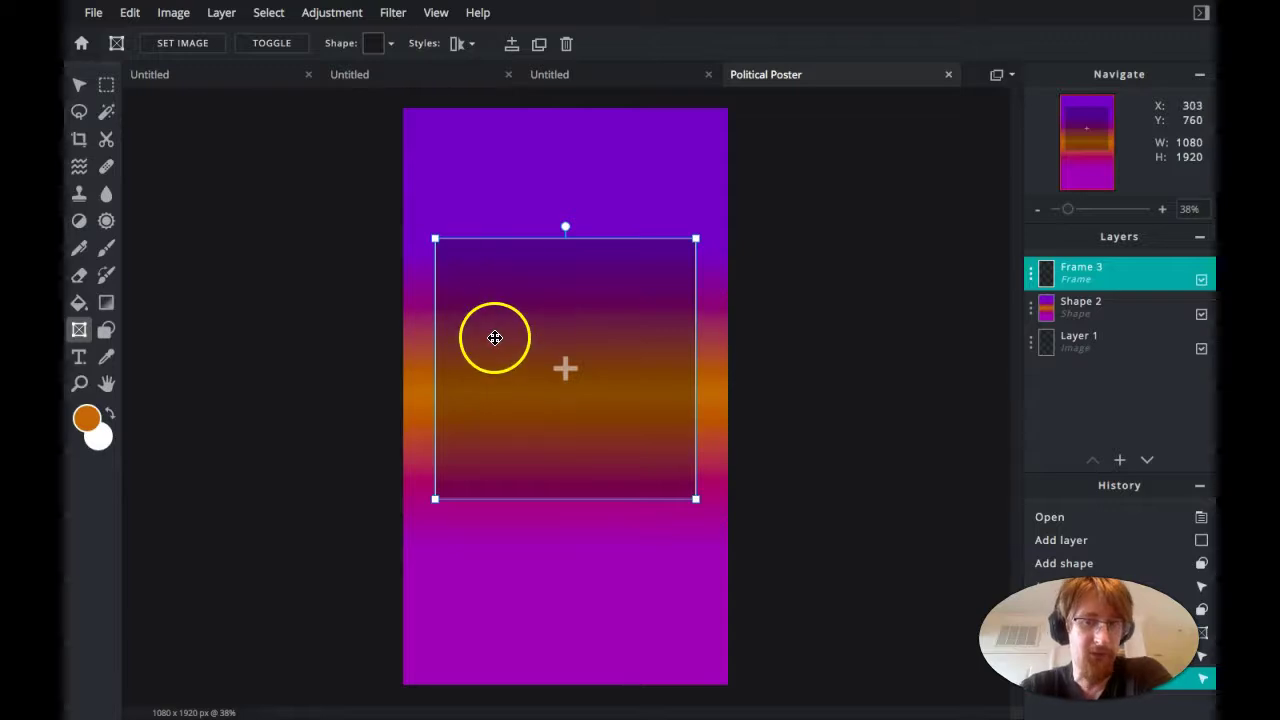
# Try several rounded and circular shapes on the square frame.
pyautogui.click(390, 45)
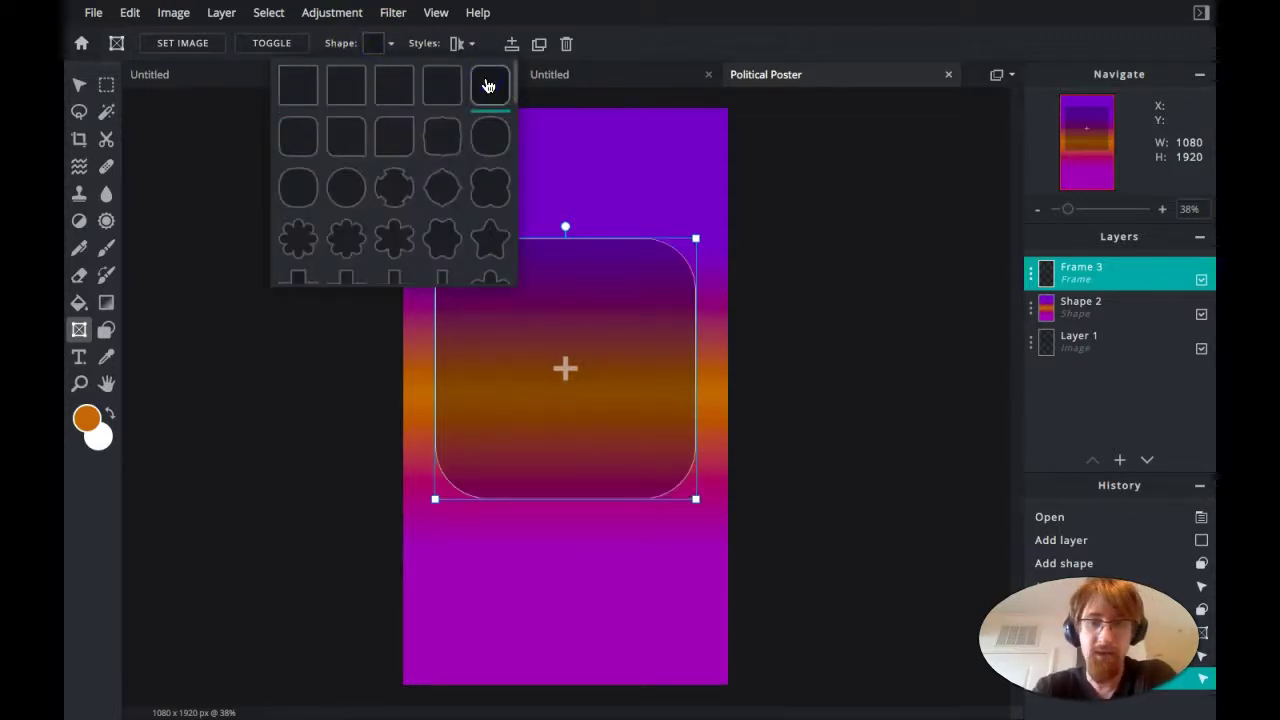
pyautogui.click(490, 137)
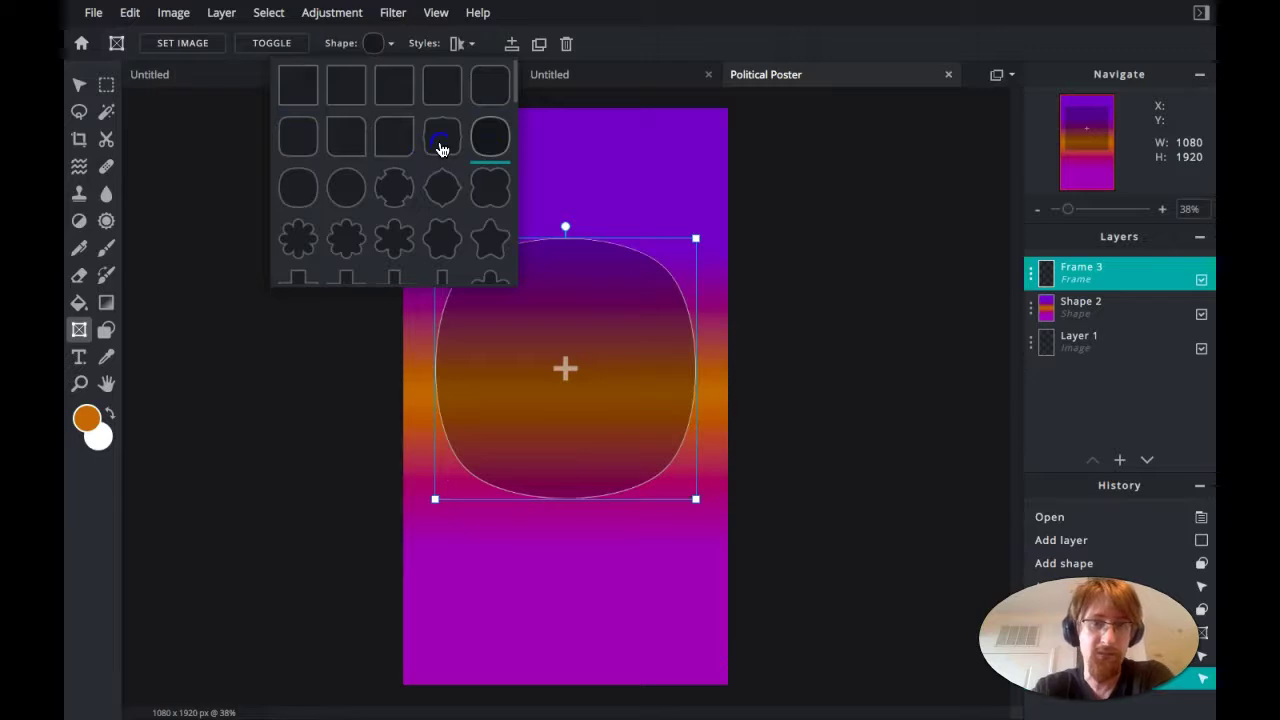
pyautogui.click(441, 146)
pyautogui.click(395, 143)
pyautogui.click(348, 189)
pyautogui.click(308, 189)
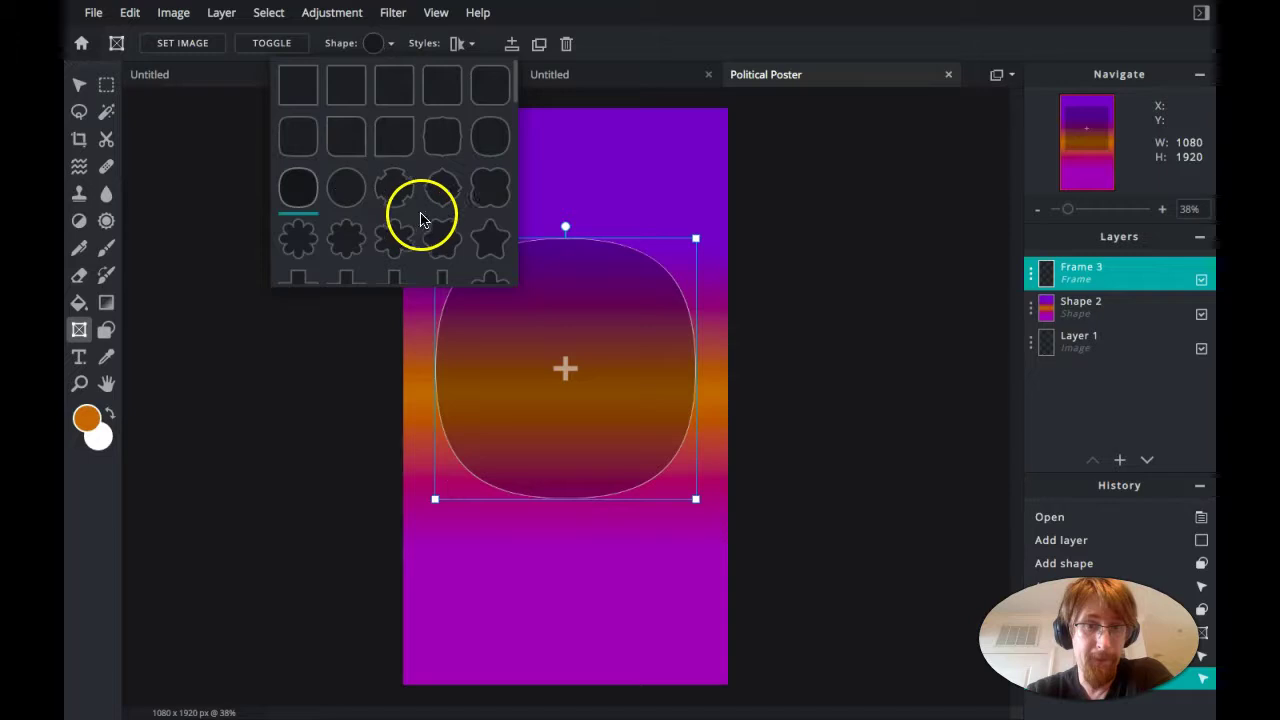
# Try several torn-paper and ragged-edge shapes on the frame.
pyautogui.scroll(-8, 422, 250)
pyautogui.scroll(-3, 420, 257)
pyautogui.click(394, 196)
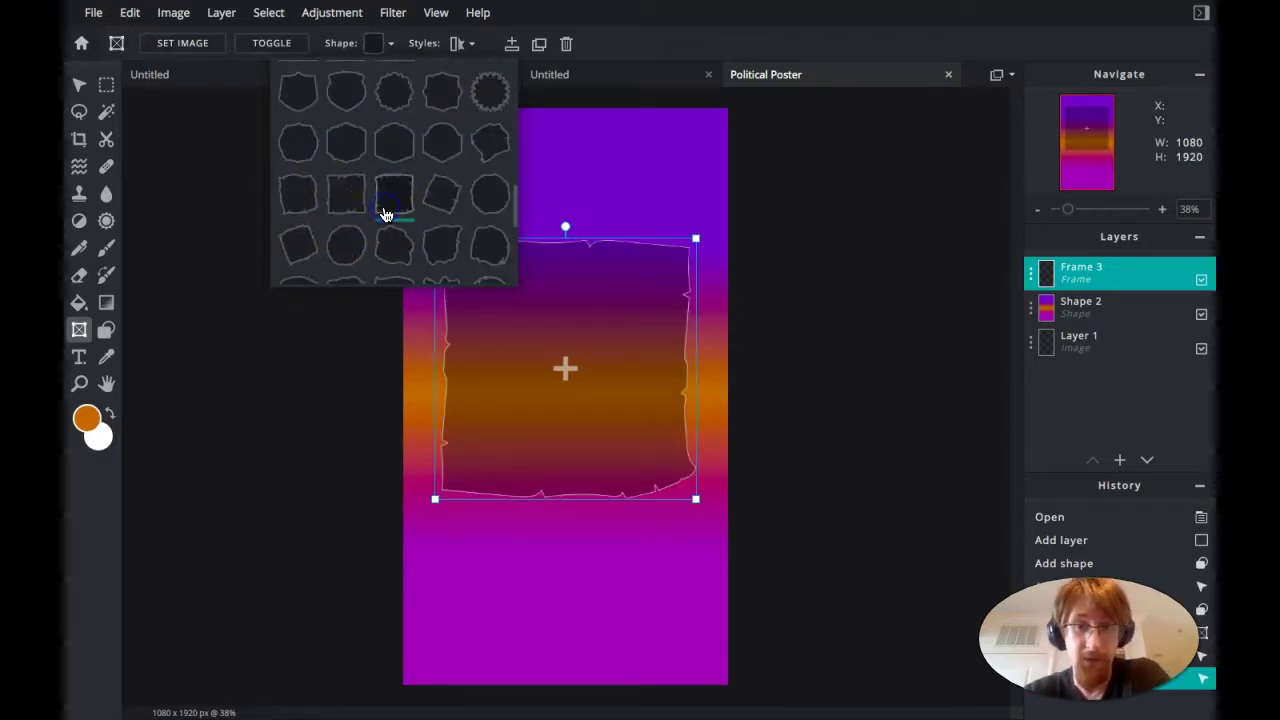
pyautogui.click(350, 200)
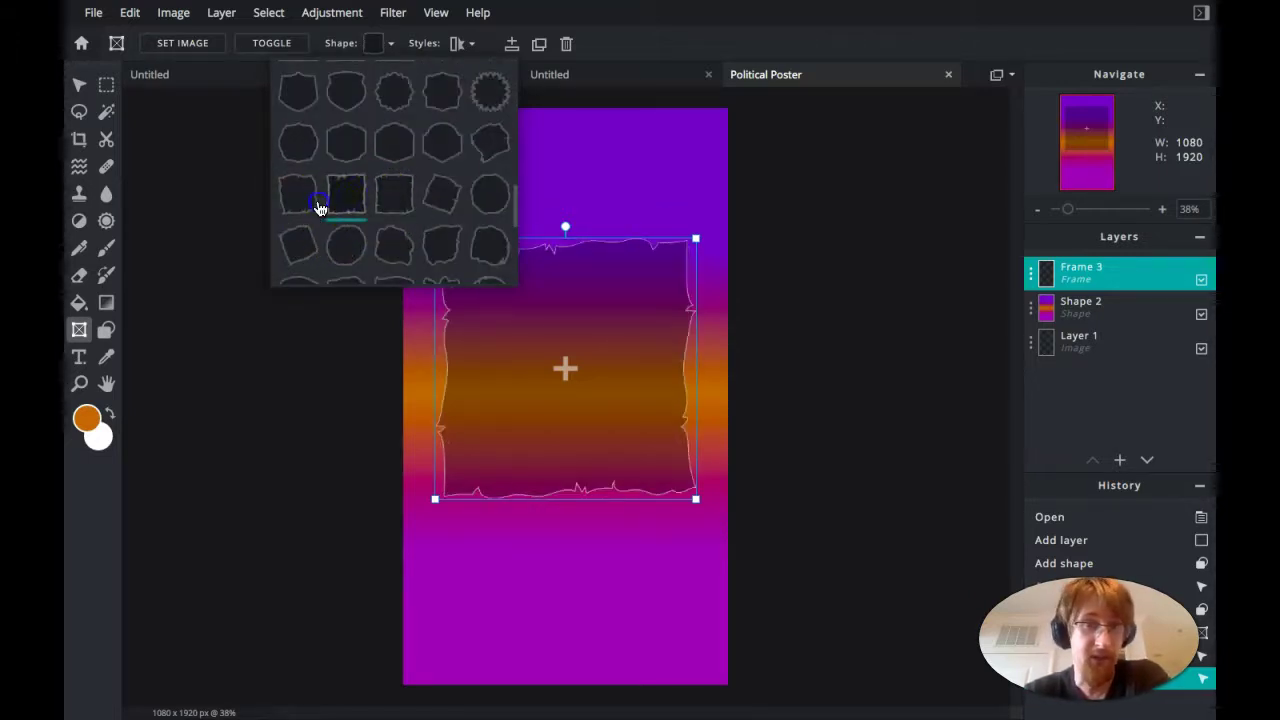
pyautogui.click(316, 208)
pyautogui.click(394, 245)
pyautogui.scroll(-2, 471, 188)
pyautogui.click(455, 218)
pyautogui.scroll(-1, 389, 234)
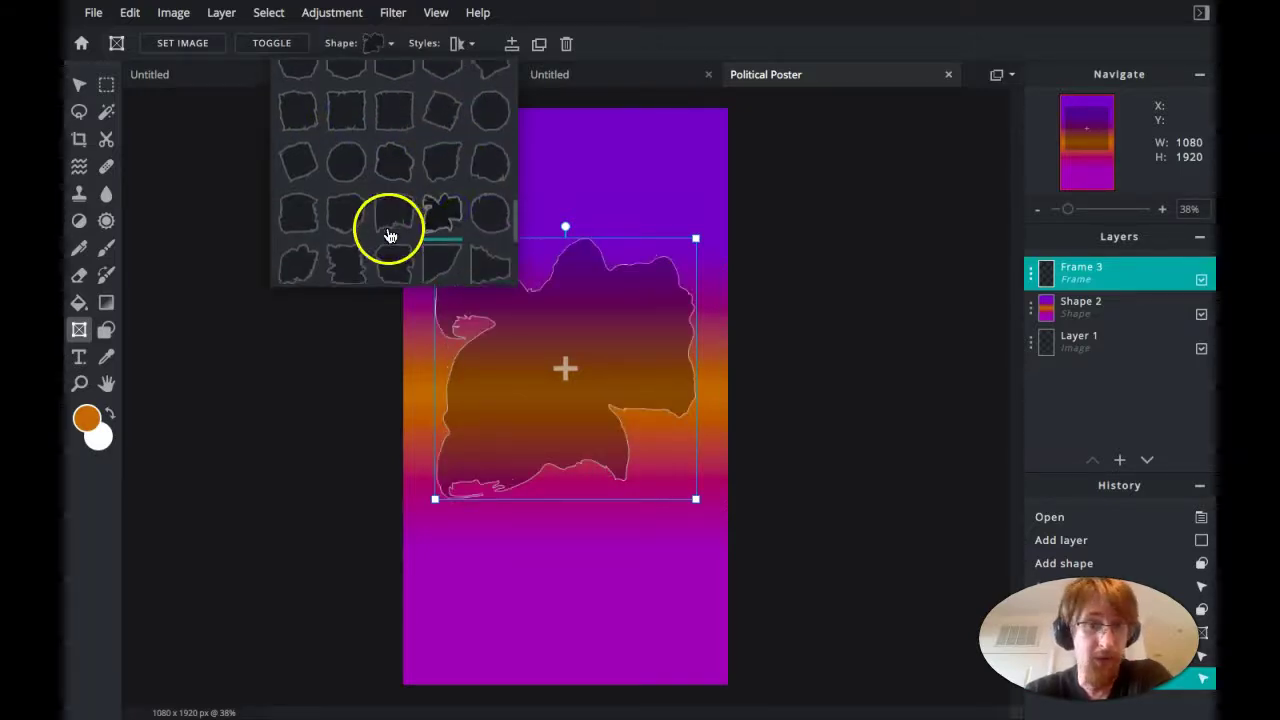
# Set the frame's shape to the rectangle with a spiky, dripping bottom edge.
pyautogui.click(352, 232)
pyautogui.scroll(-2, 408, 214)
pyautogui.scroll(1, 408, 214)
pyautogui.scroll(-1, 342, 270)
pyautogui.click(343, 240)
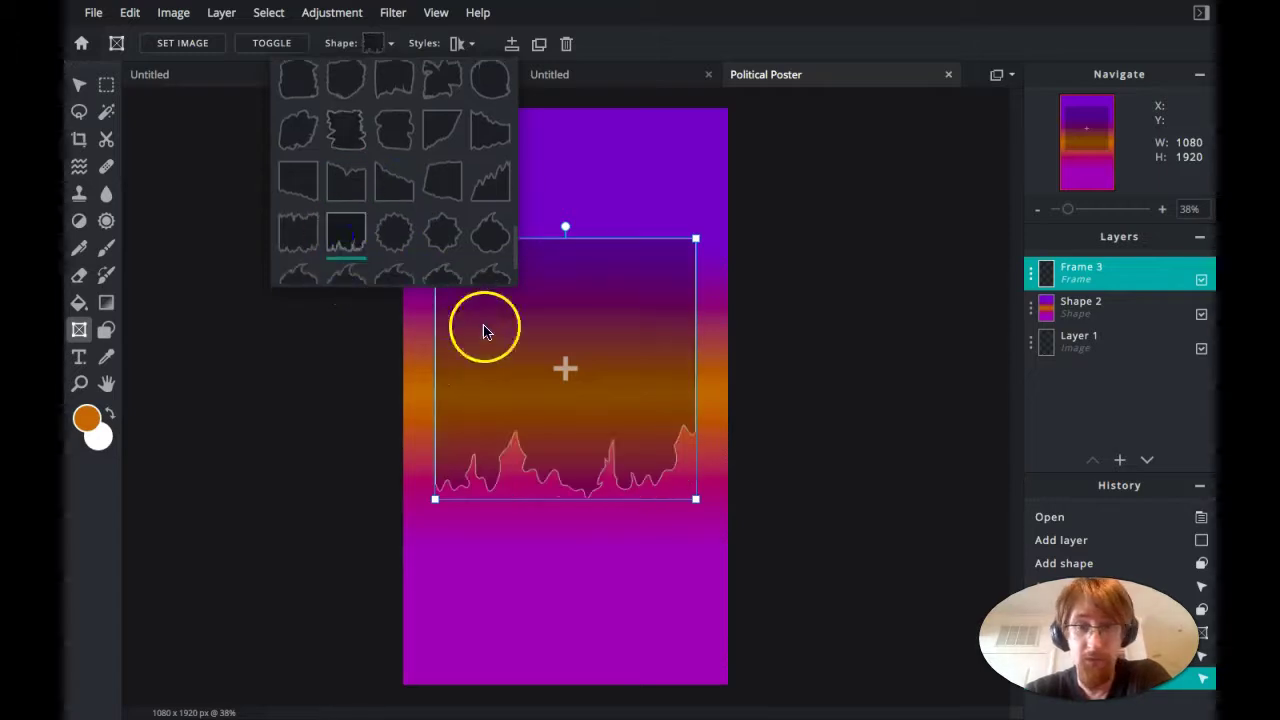
# Move the dripping frame to the canvas's top left corner and enlarge it to full width, covering about the upper three quarters.
pyautogui.moveTo(536, 338); pyautogui.dragTo(533, 213)
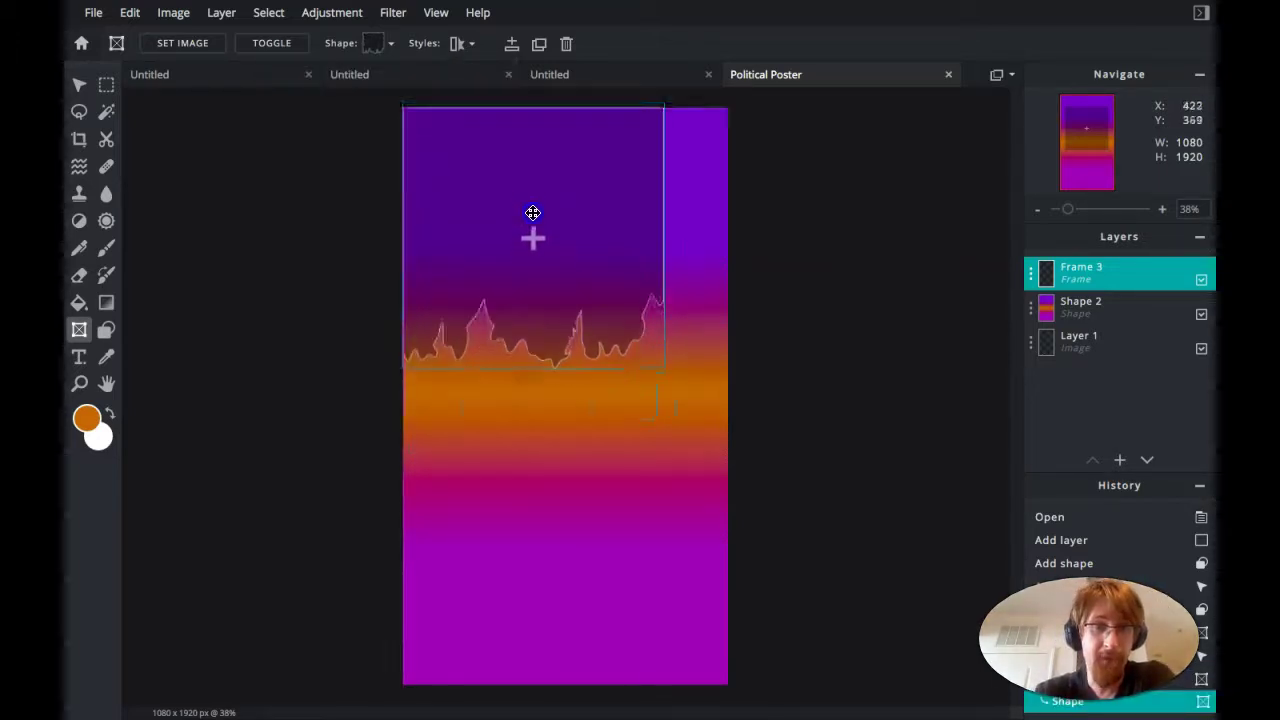
pyautogui.click(654, 319)
pyautogui.moveTo(663, 366); pyautogui.dragTo(726, 483)
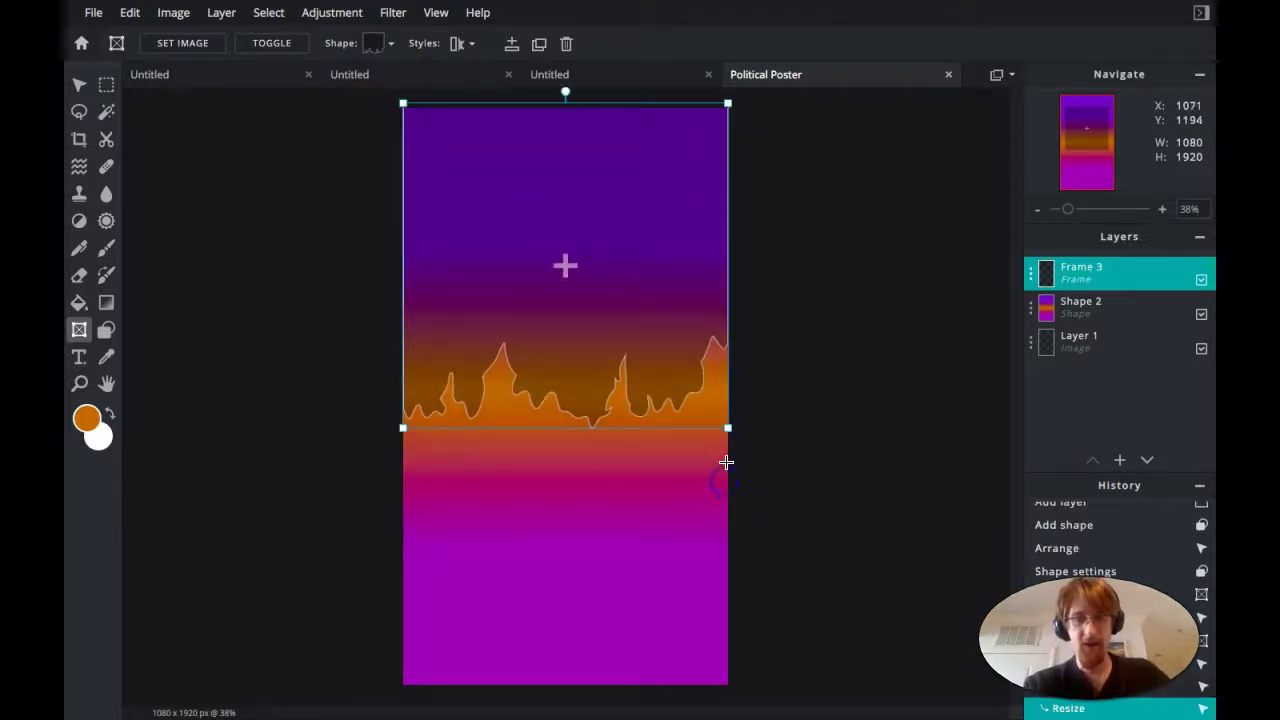
pyautogui.moveTo(726, 437); pyautogui.dragTo(728, 524)
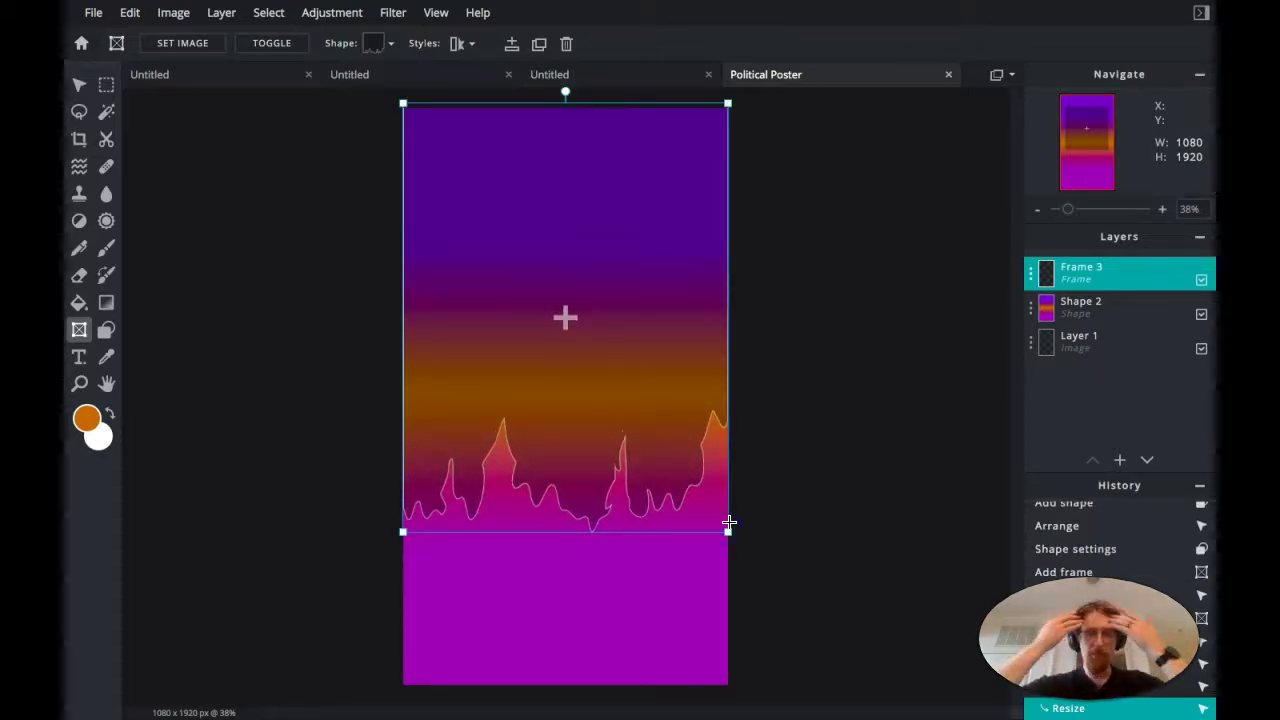
pyautogui.click(720, 520)
pyautogui.click(554, 513)
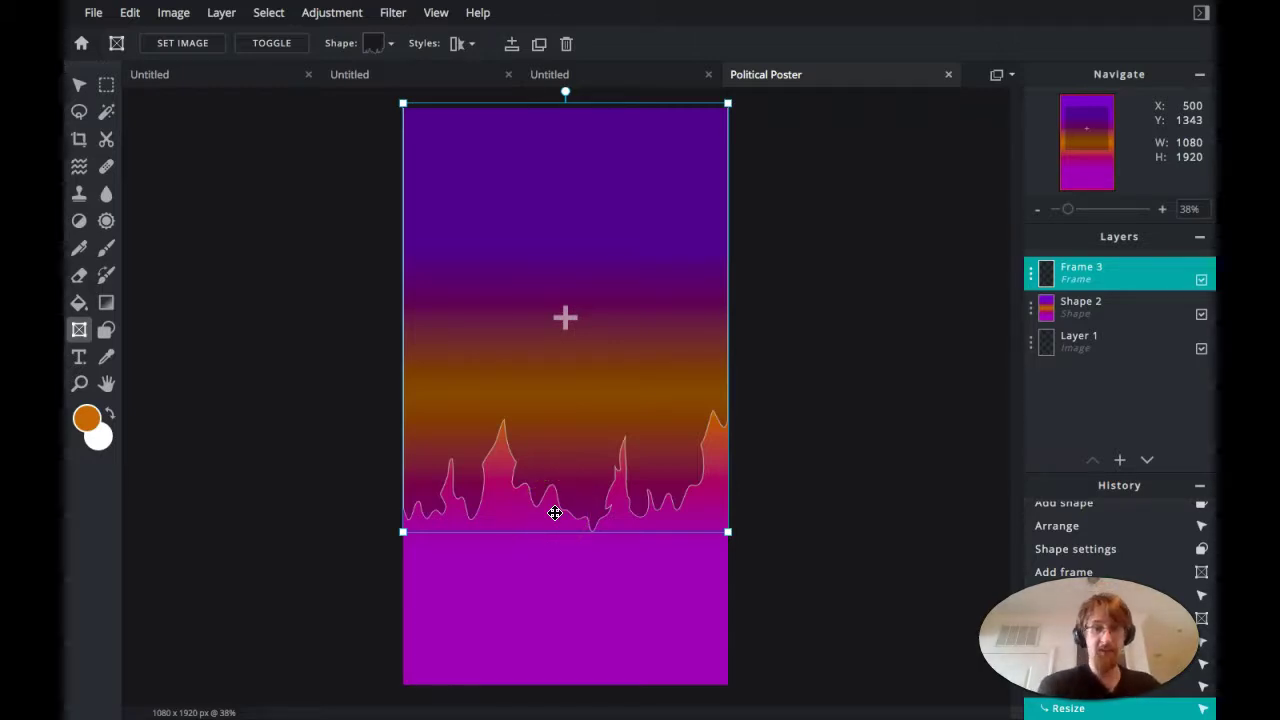
pyautogui.click(570, 527)
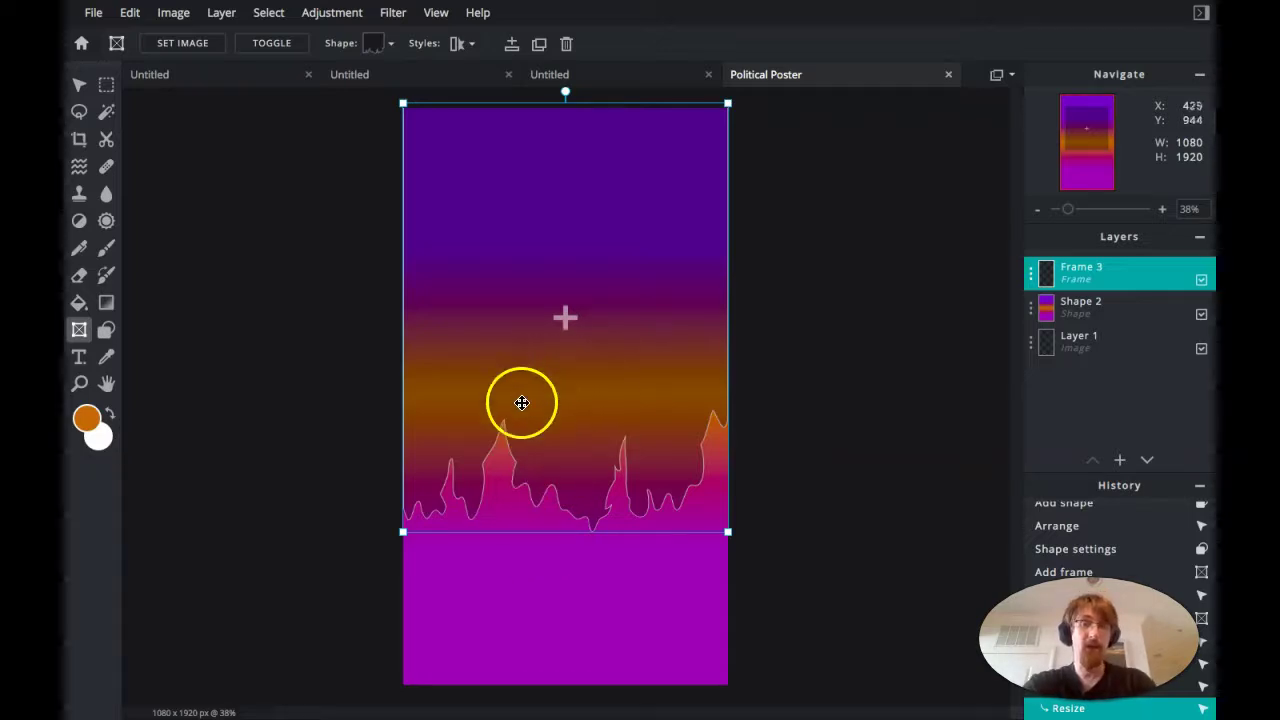
pyautogui.click(530, 572)
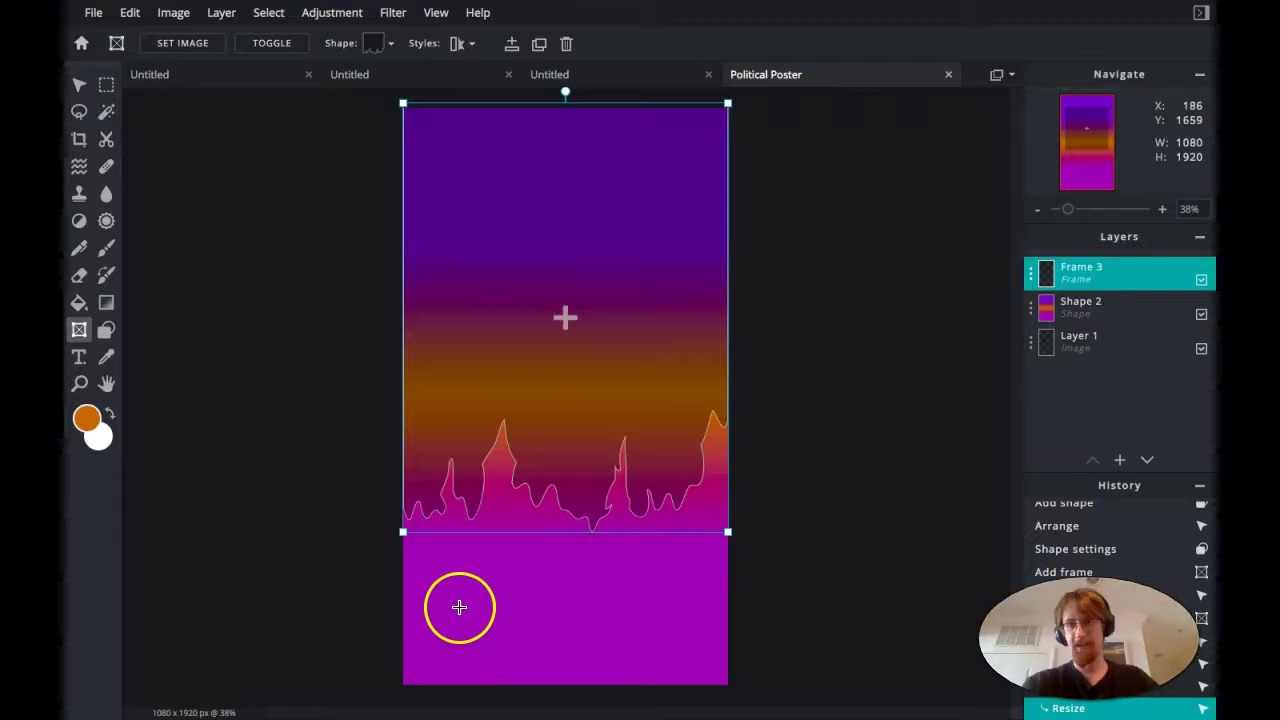
# Try the circle shape on the frame and resize it into a nearly round outline.
pyautogui.click(391, 45)
pyautogui.scroll(-5, 449, 177)
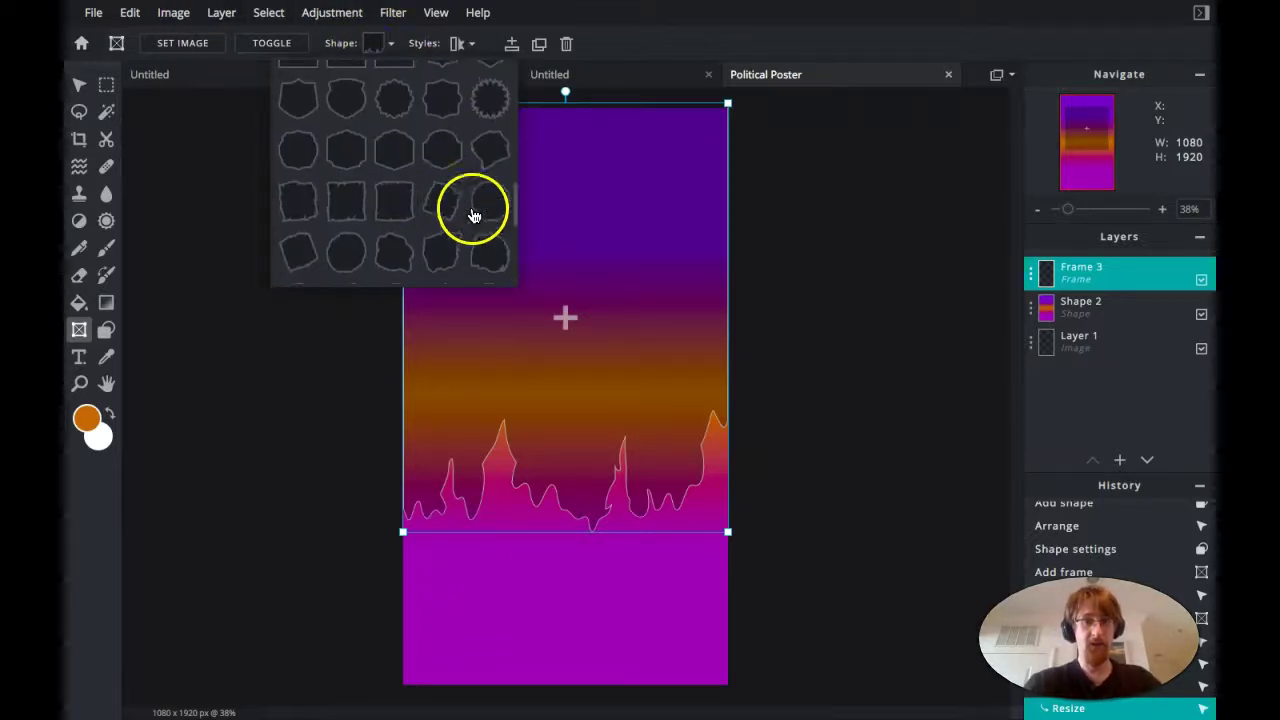
pyautogui.scroll(5, 405, 196)
pyautogui.scroll(3, 402, 162)
pyautogui.click(347, 199)
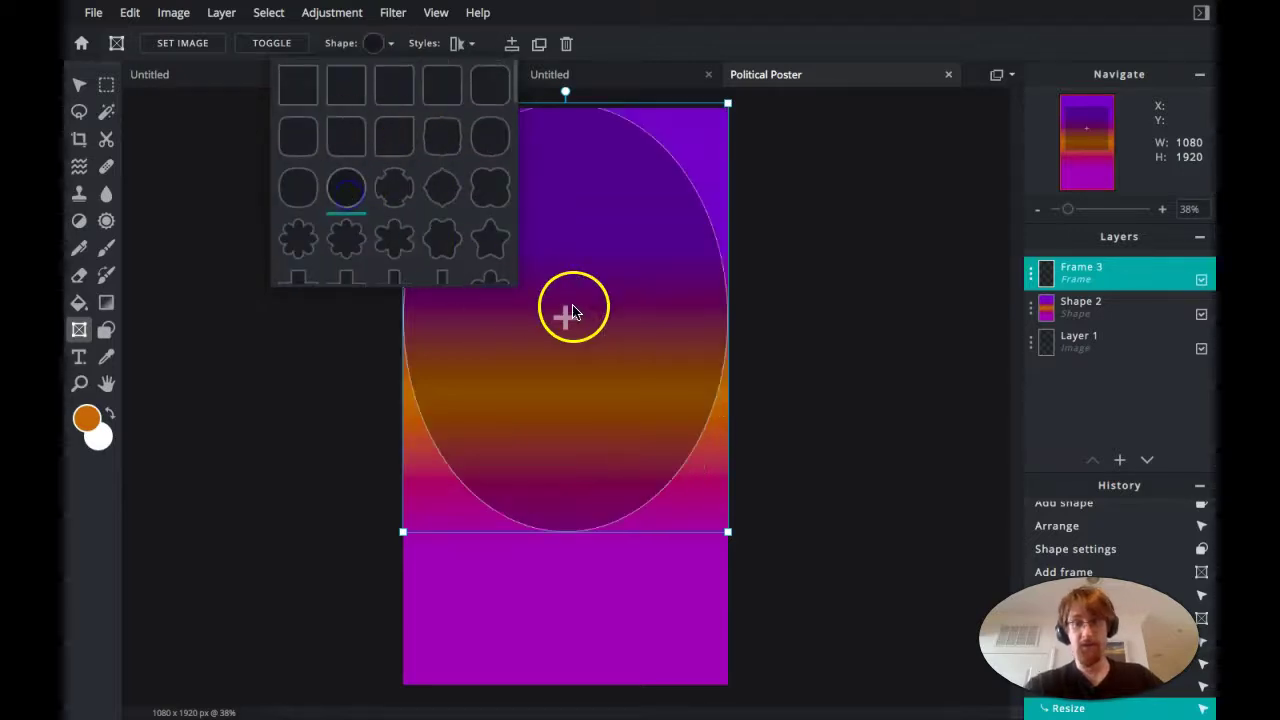
pyautogui.click(786, 513)
pyautogui.moveTo(728, 531); pyautogui.dragTo(786, 457)
# Try placing the circular frame partly beyond the canvas's right edge and partly beyond its left edge.
pyautogui.moveTo(680, 380); pyautogui.dragTo(746, 391)
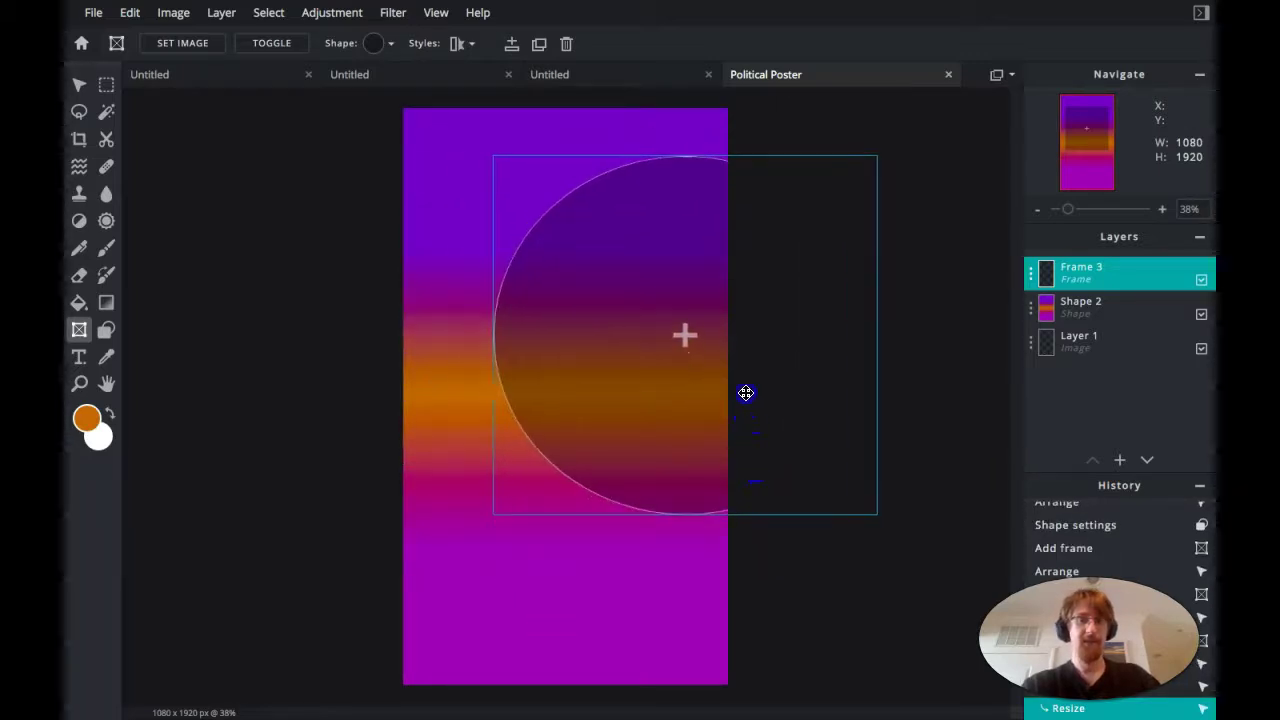
pyautogui.click(580, 191)
pyautogui.click(601, 320)
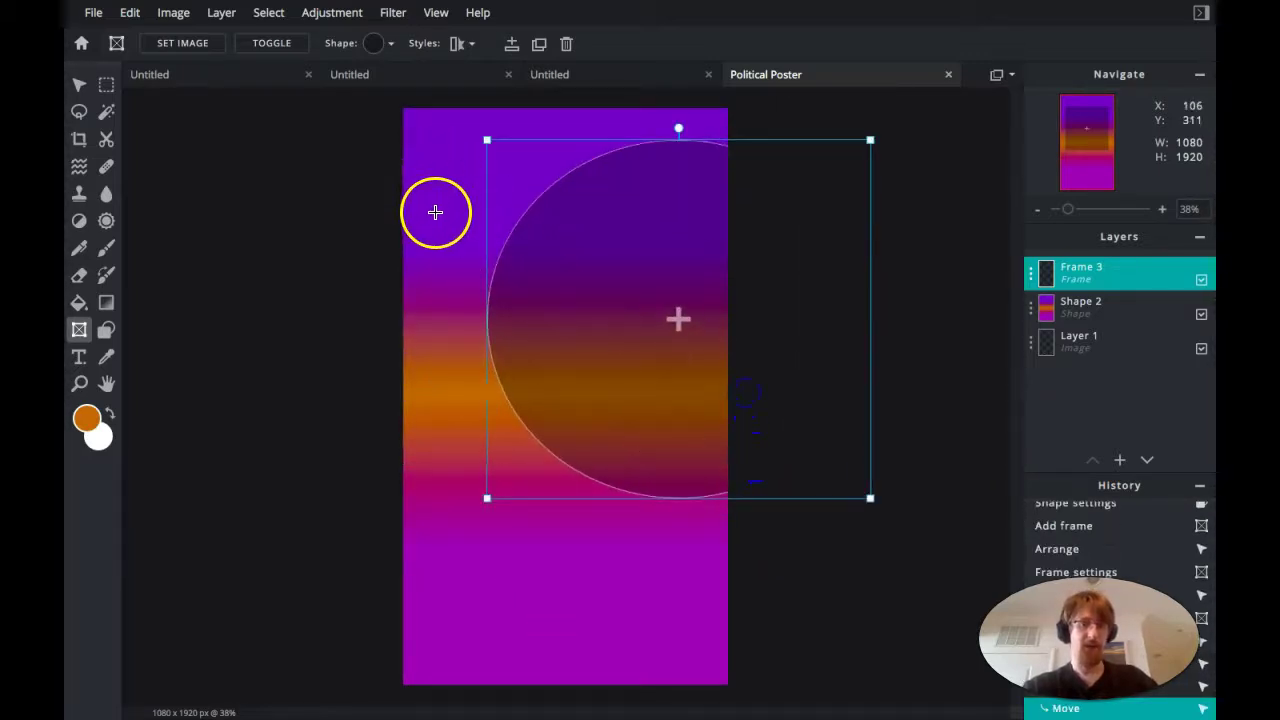
pyautogui.moveTo(574, 317); pyautogui.dragTo(587, 379)
pyautogui.click(414, 149)
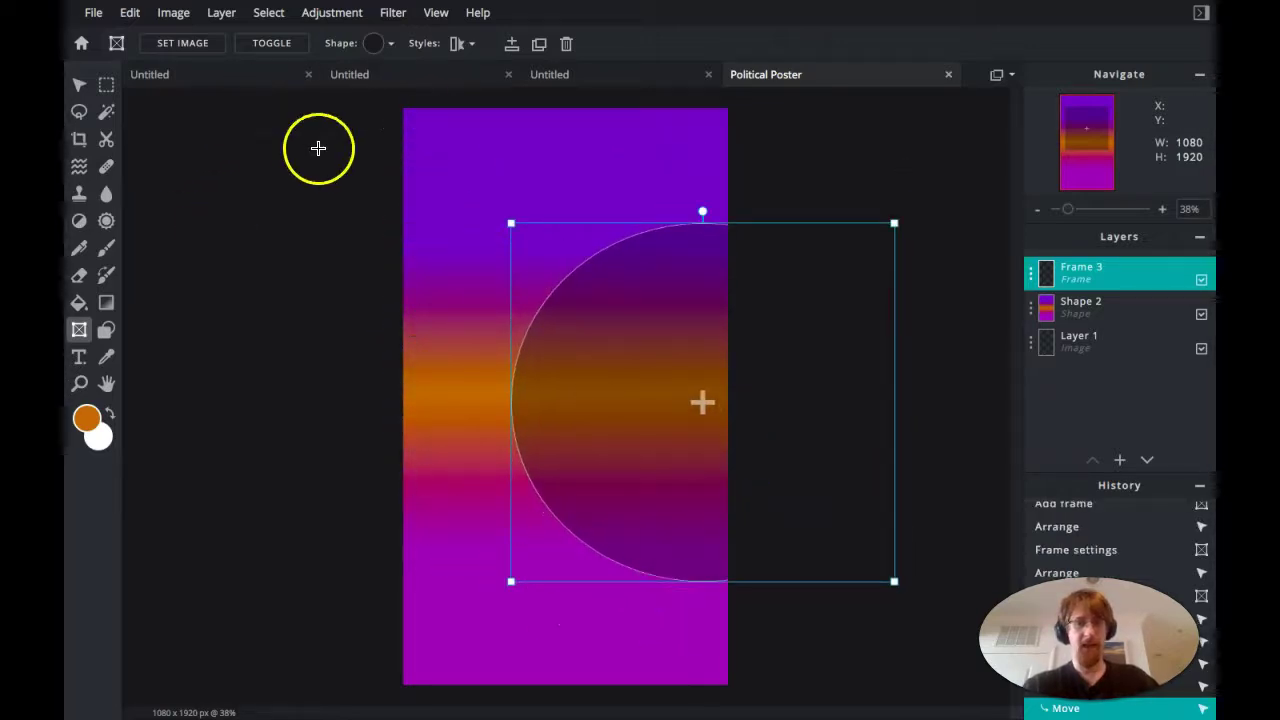
pyautogui.moveTo(675, 534); pyautogui.dragTo(435, 398)
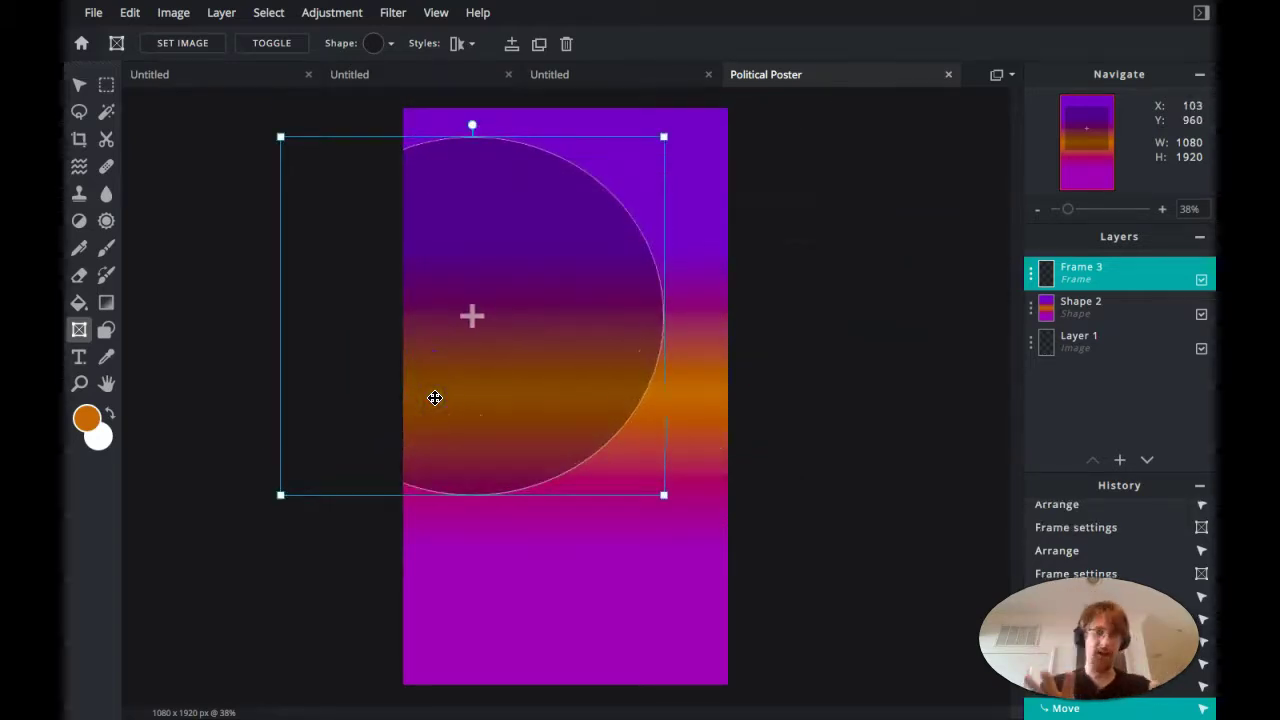
# Give the frame the spiky dripping-edge shape again and fit it to the canvas width over roughly the poster's upper two thirds.
pyautogui.click(387, 45)
pyautogui.scroll(-10, 422, 208)
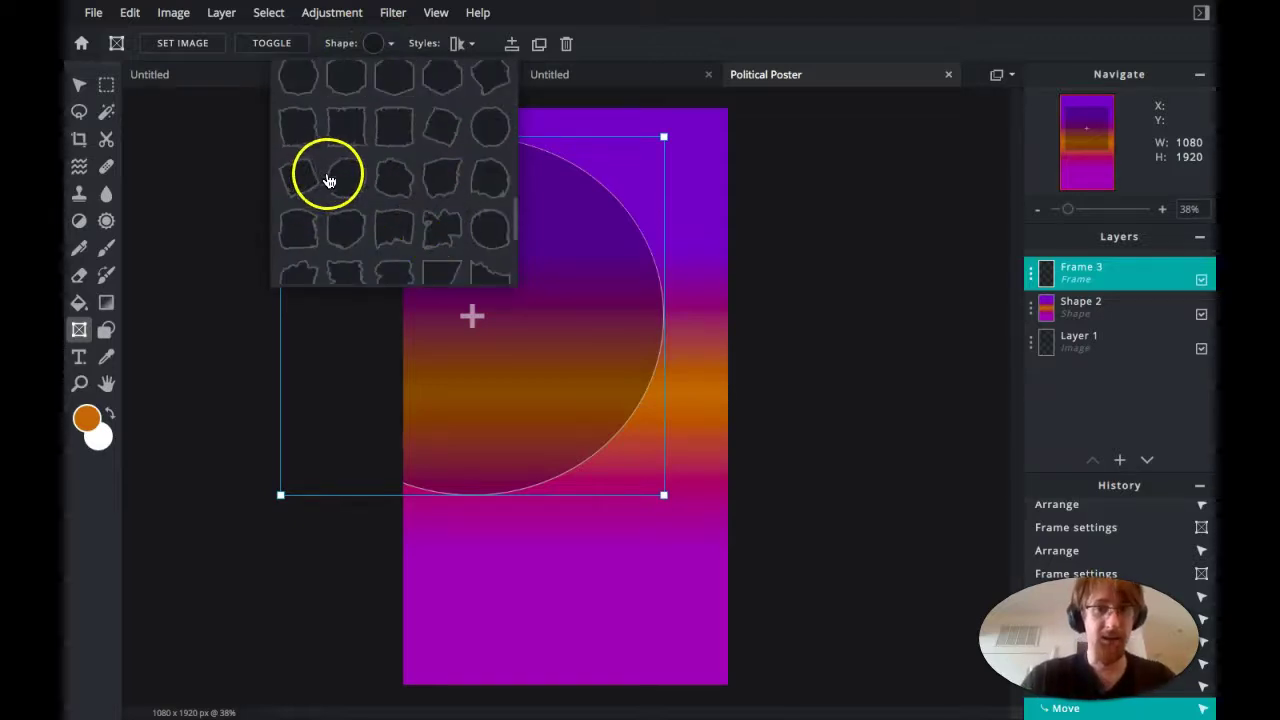
pyautogui.scroll(-1, 396, 176)
pyautogui.click(477, 262)
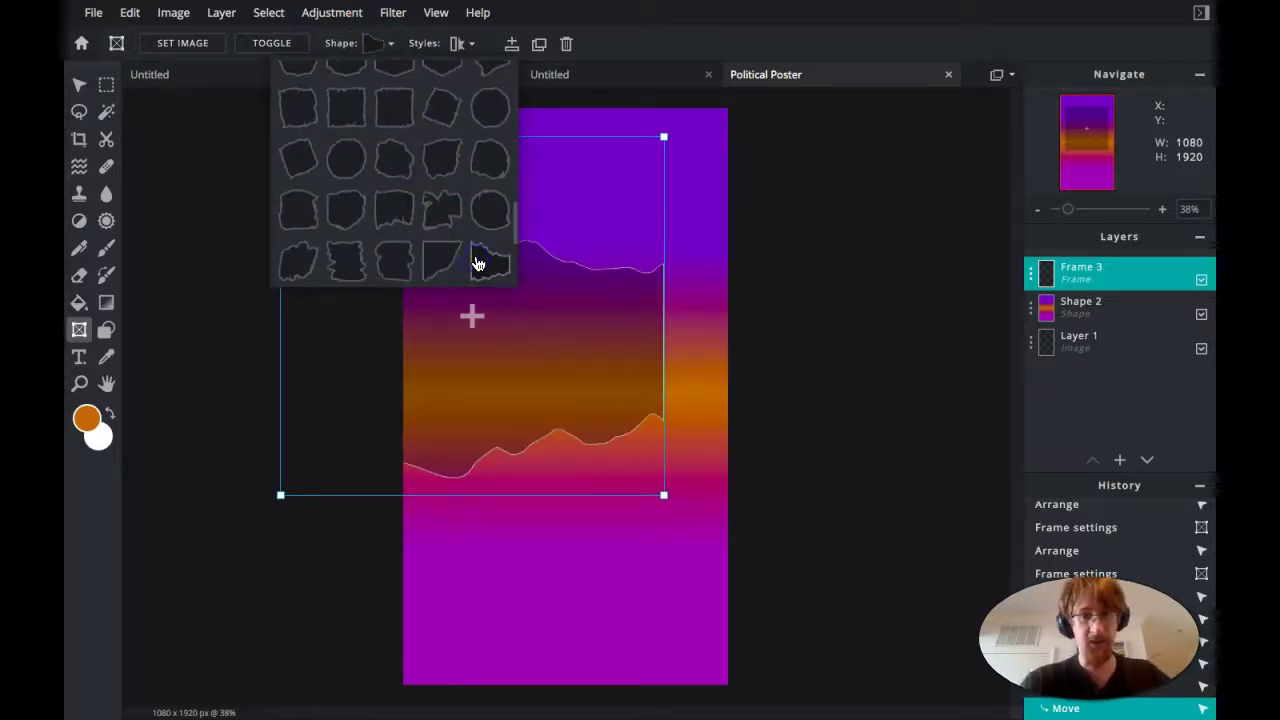
pyautogui.moveTo(673, 497); pyautogui.dragTo(730, 513)
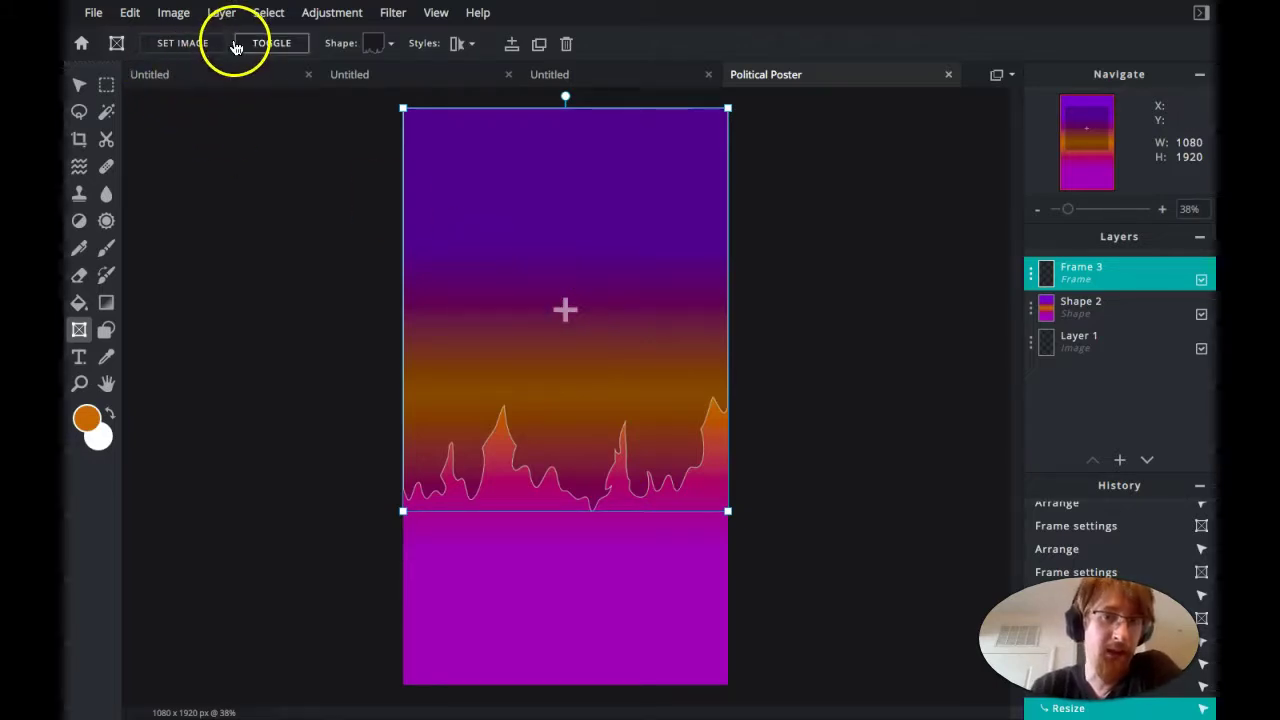
pyautogui.click(172, 53)
pyautogui.click(172, 53)
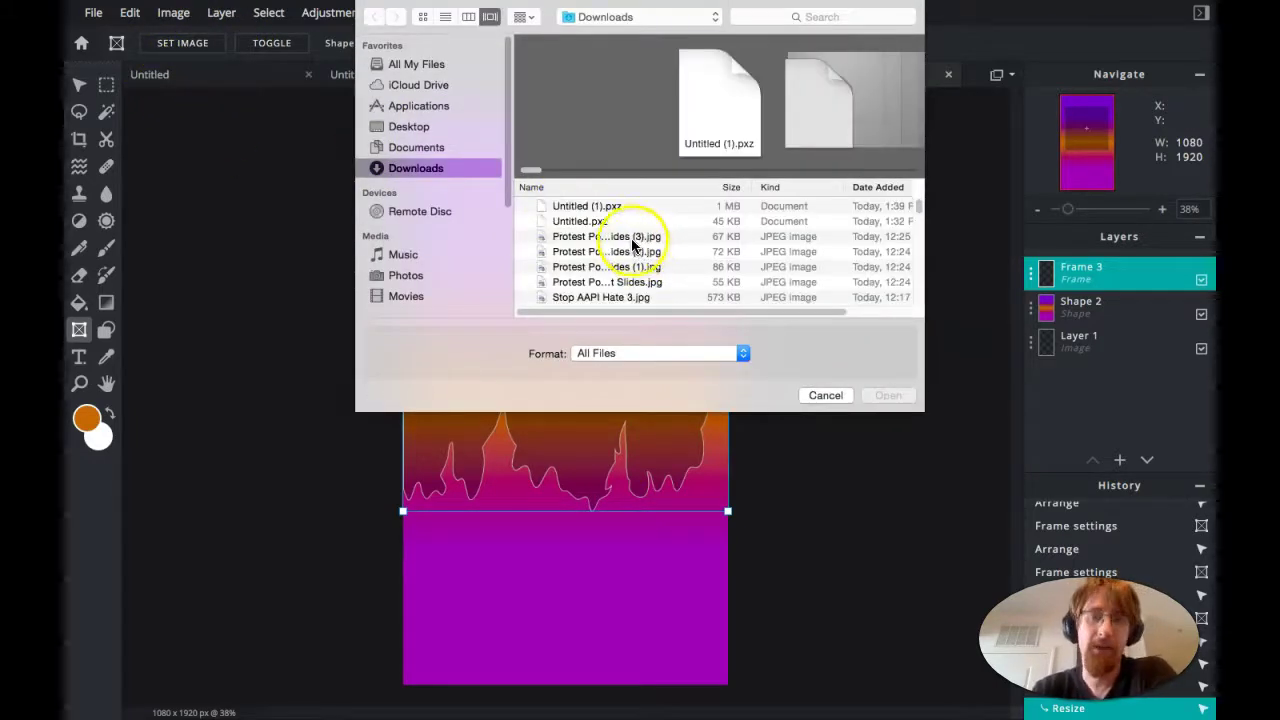
pyautogui.click(578, 221)
pyautogui.click(826, 396)
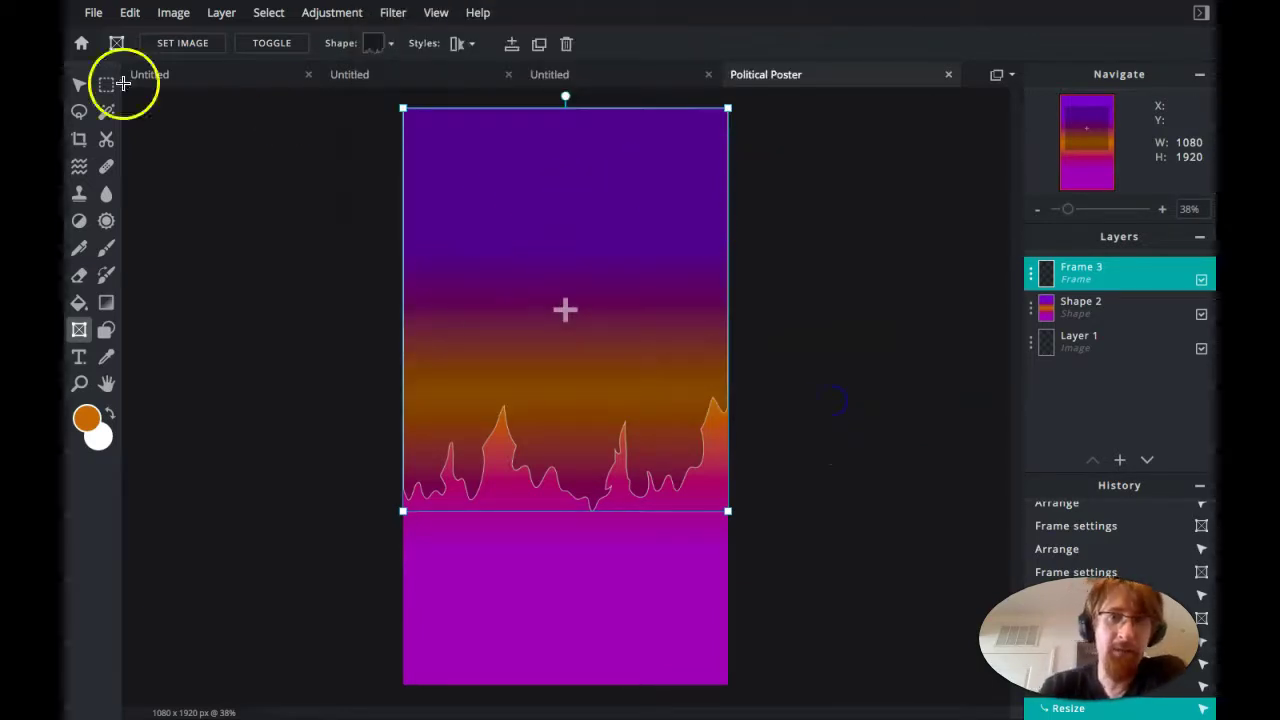
pyautogui.click(267, 47)
pyautogui.click(268, 50)
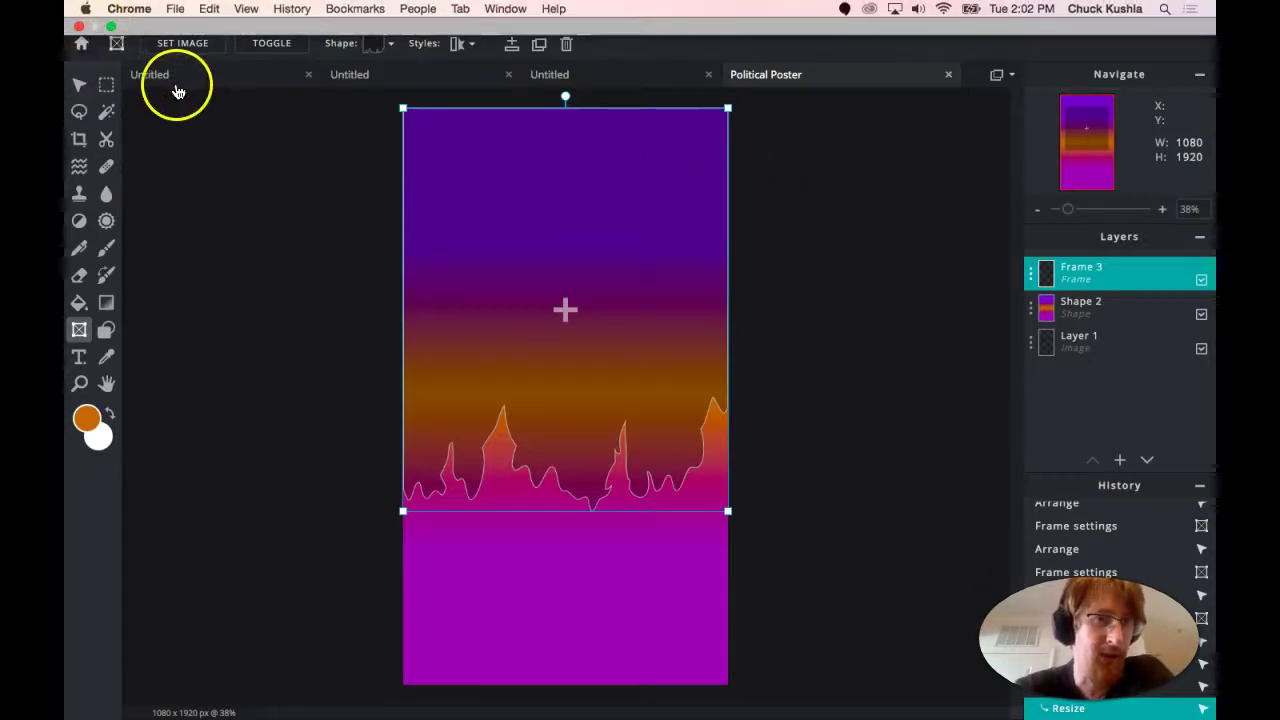
pyautogui.click(93, 13)
pyautogui.click(93, 13)
pyautogui.click(93, 13)
pyautogui.click(333, 228)
pyautogui.click(173, 12)
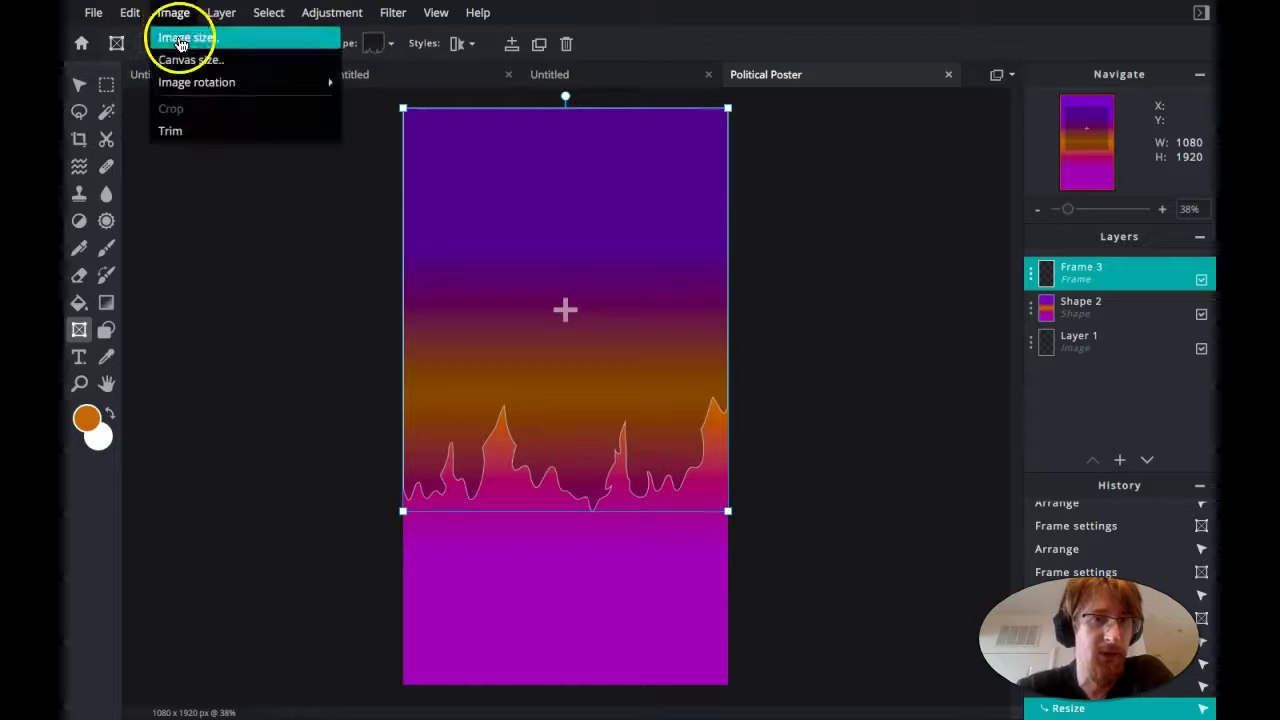
# Fill the dripping frame with the image Asian Woman 2.png from the Political Posters folder on the Desktop.
pyautogui.click(165, 52)
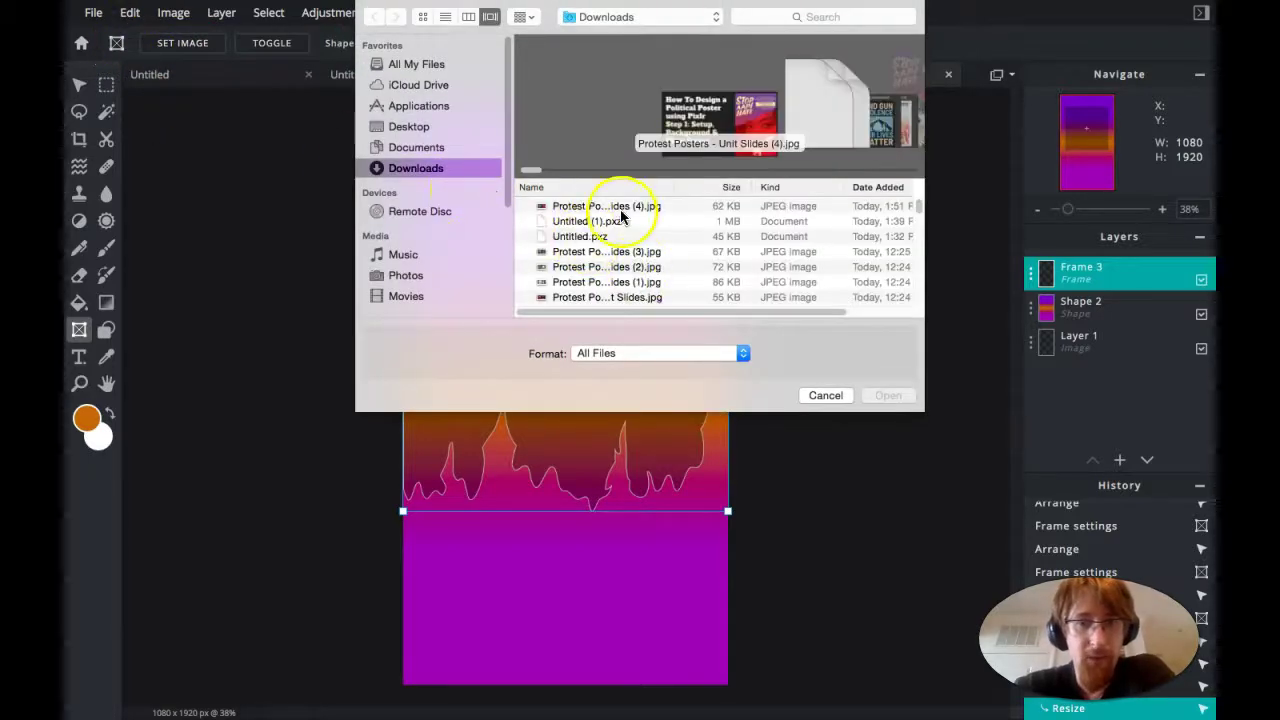
pyautogui.click(428, 128)
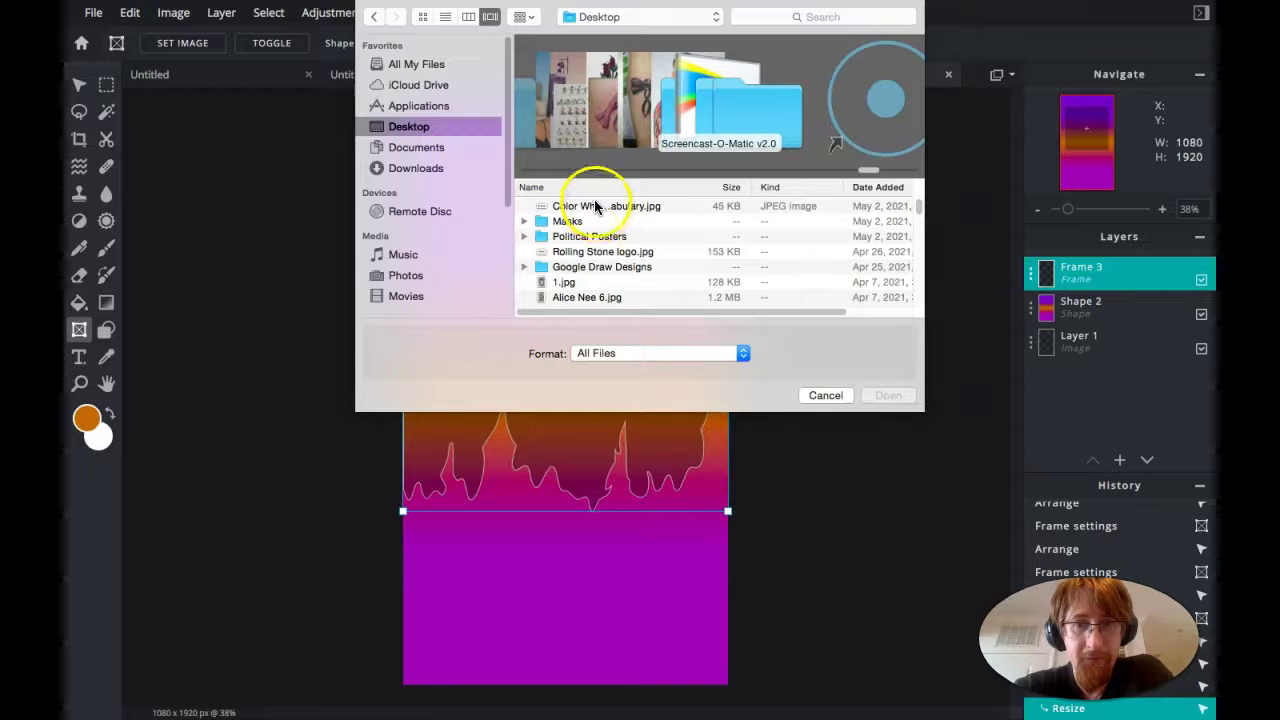
pyautogui.doubleClick(587, 238)
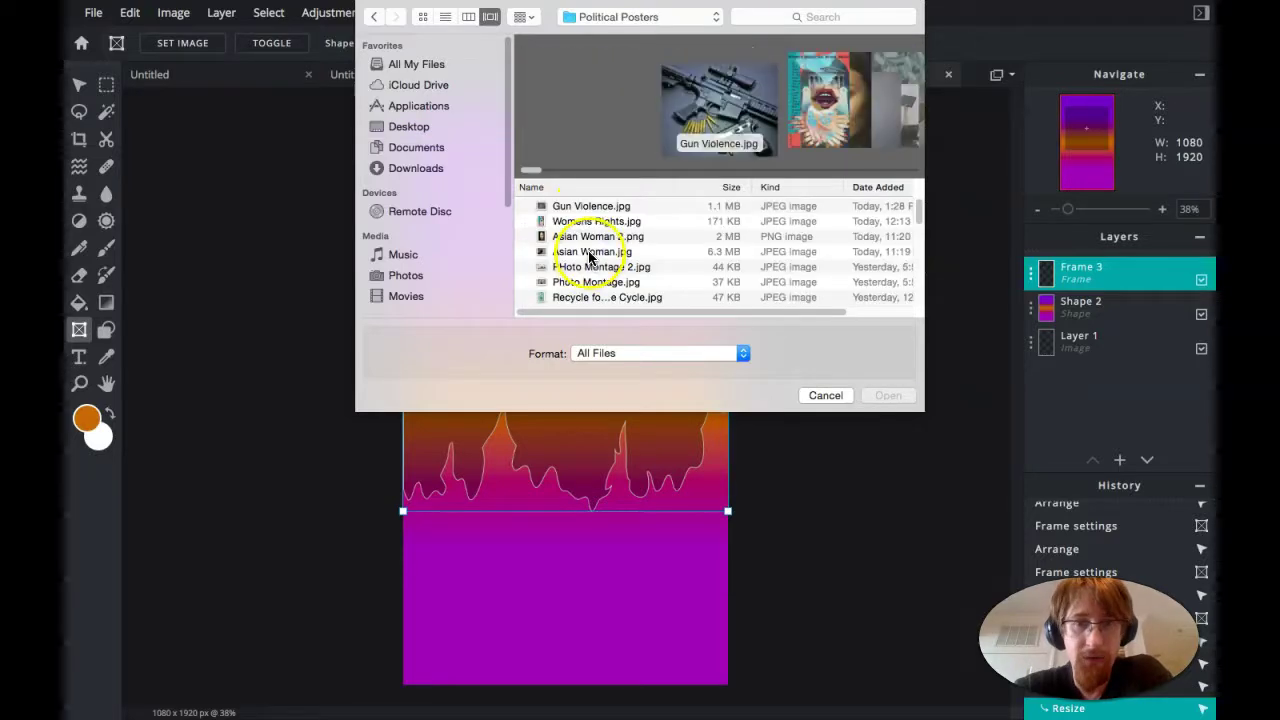
pyautogui.click(590, 254)
pyautogui.press('Up')
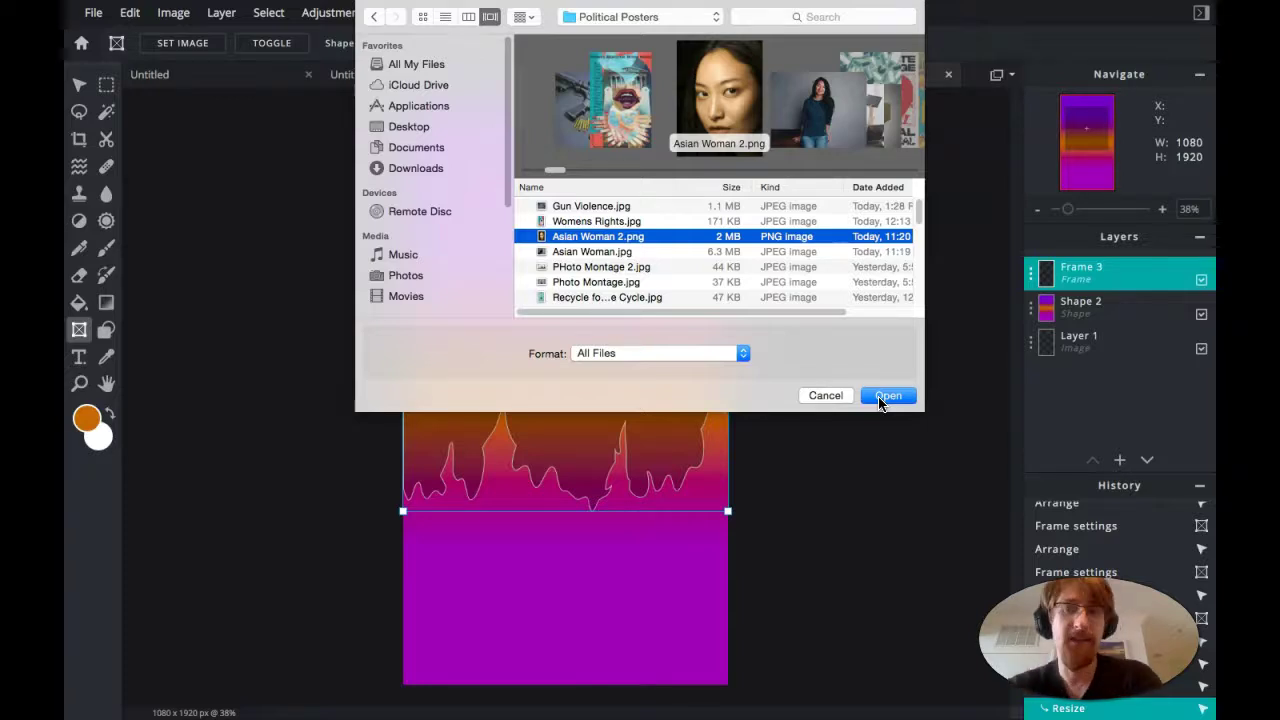
pyautogui.click(886, 396)
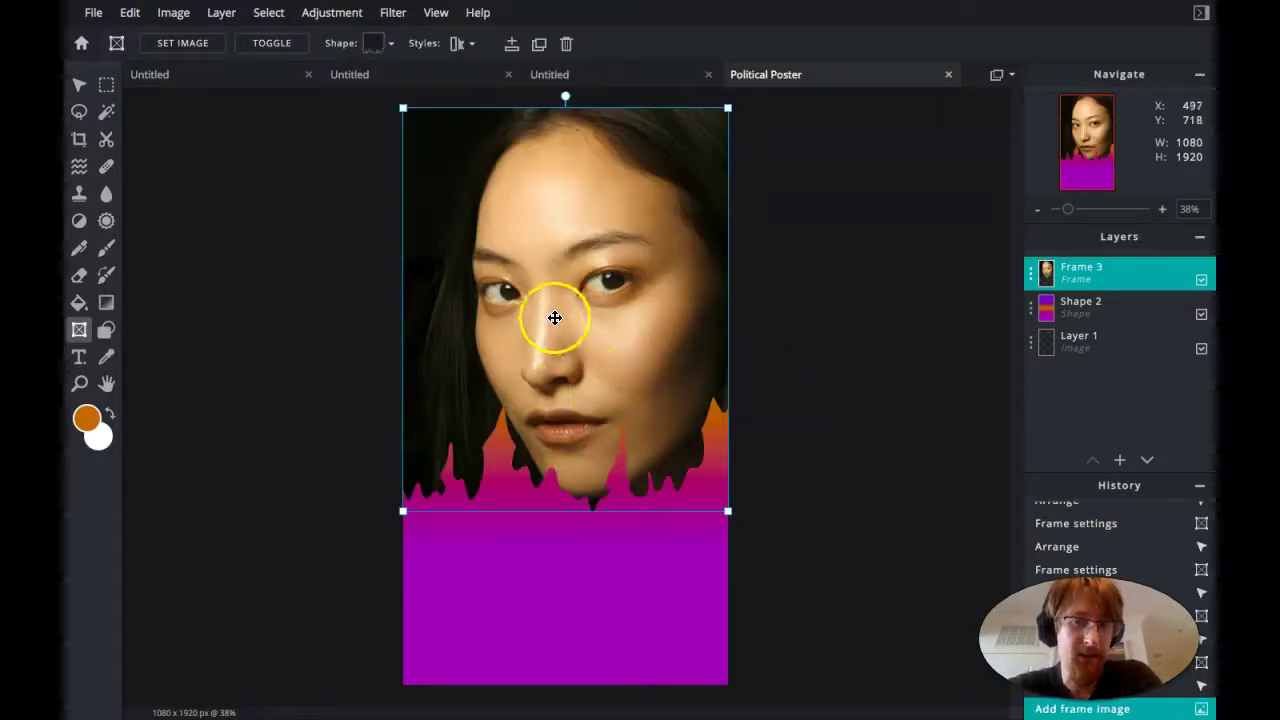
# Enlarge the photo slightly inside the frame and shift it upward so the chin sits just above the dripping edge.
pyautogui.doubleClick(509, 286)
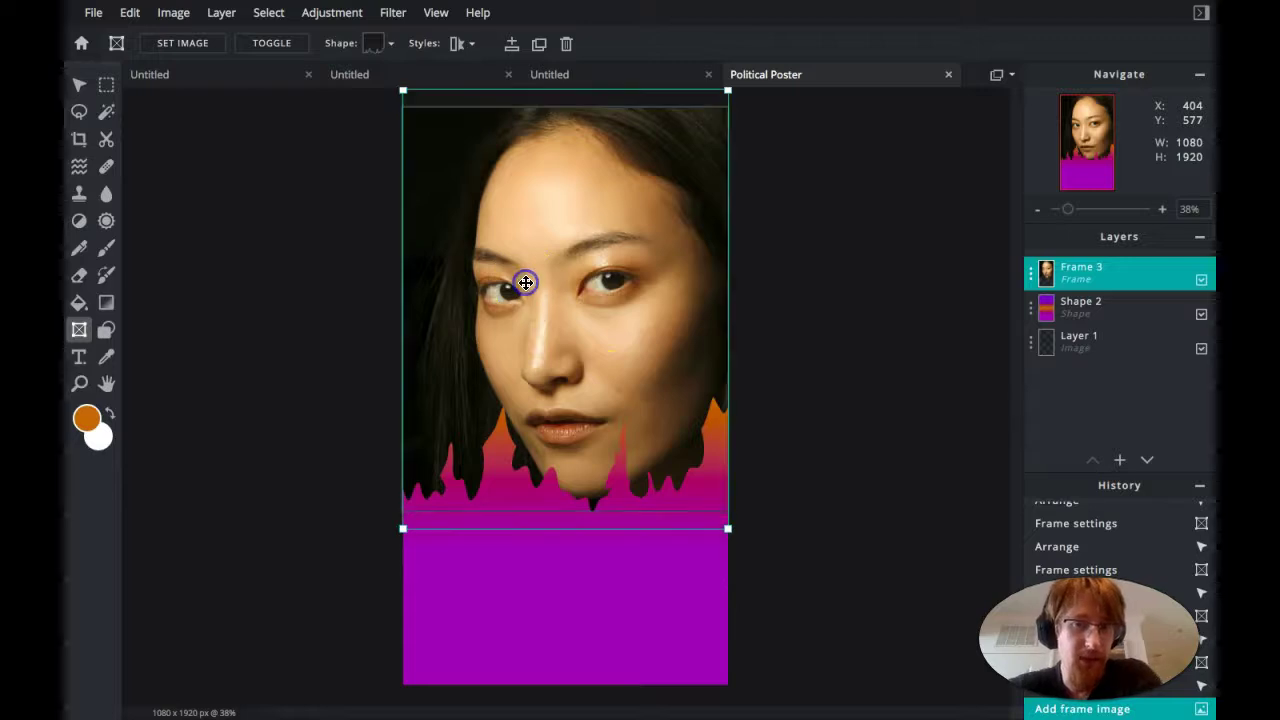
pyautogui.moveTo(403, 527); pyautogui.dragTo(377, 562)
pyautogui.moveTo(492, 373); pyautogui.dragTo(517, 320)
pyautogui.click(908, 337)
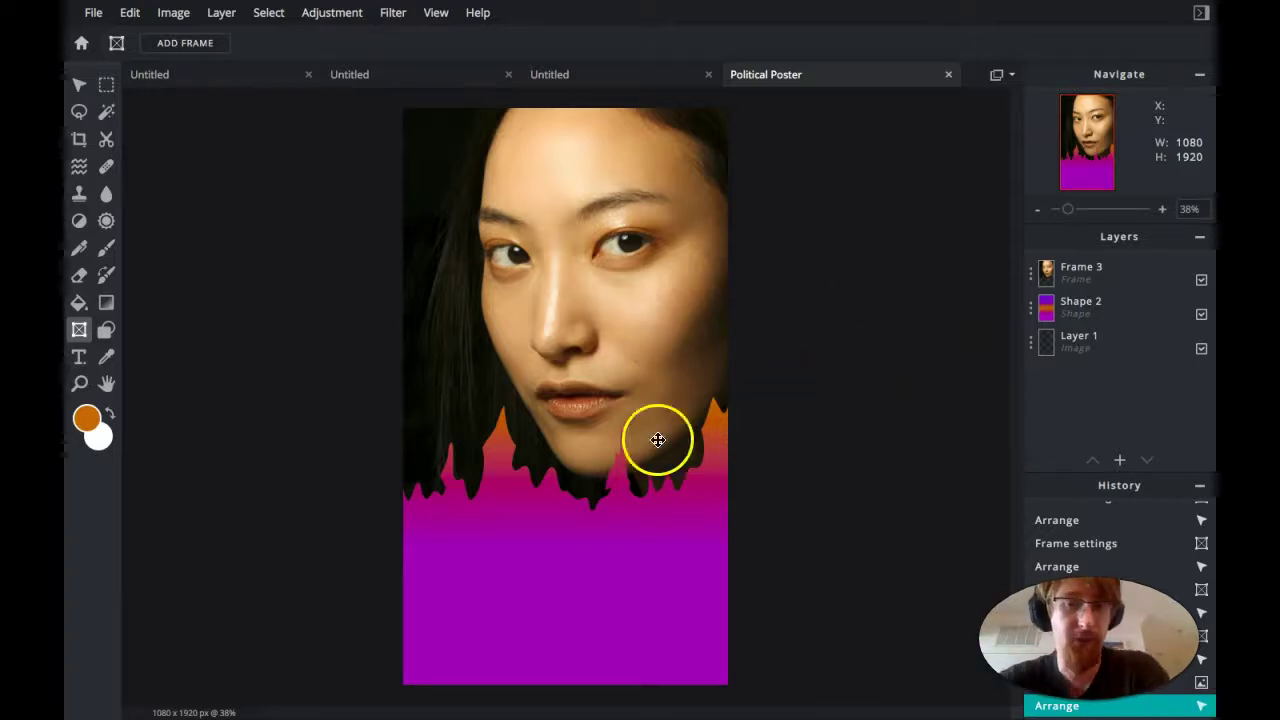
# Lower the photo inside the frame to show the hairline and reduce it slightly, still filling the frame.
pyautogui.click(626, 426)
pyautogui.click(320, 351)
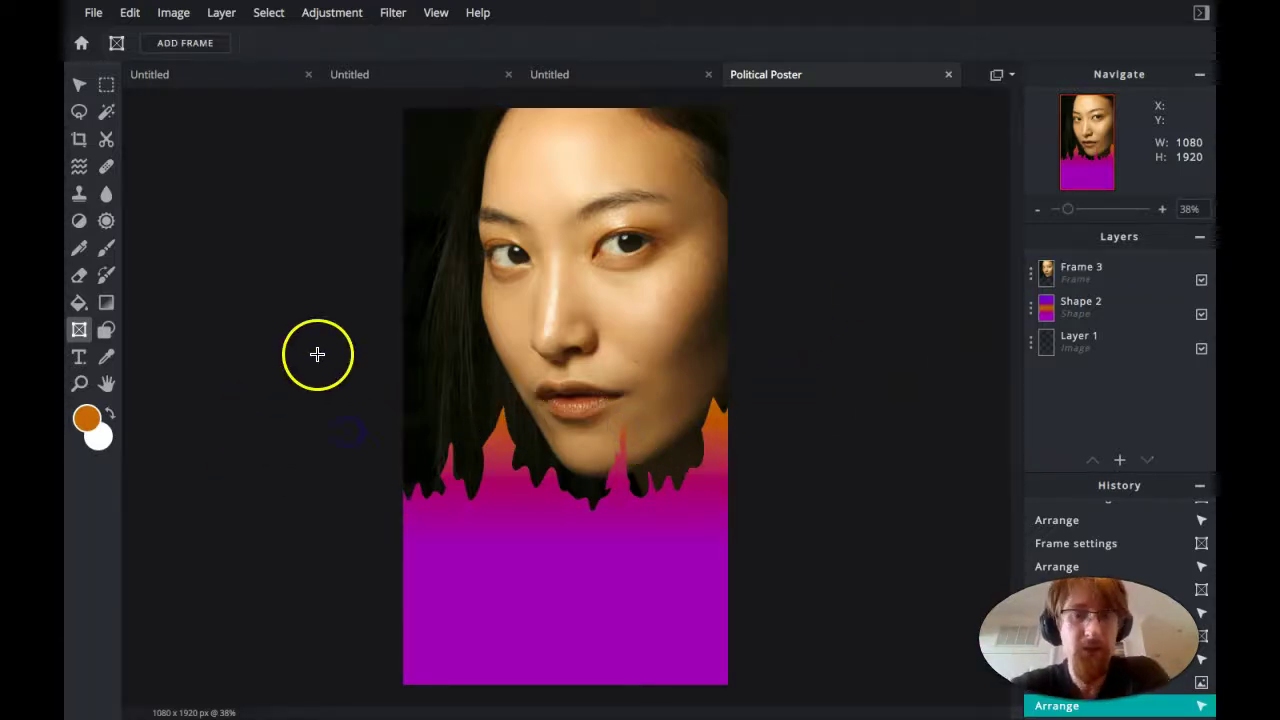
pyautogui.click(530, 390)
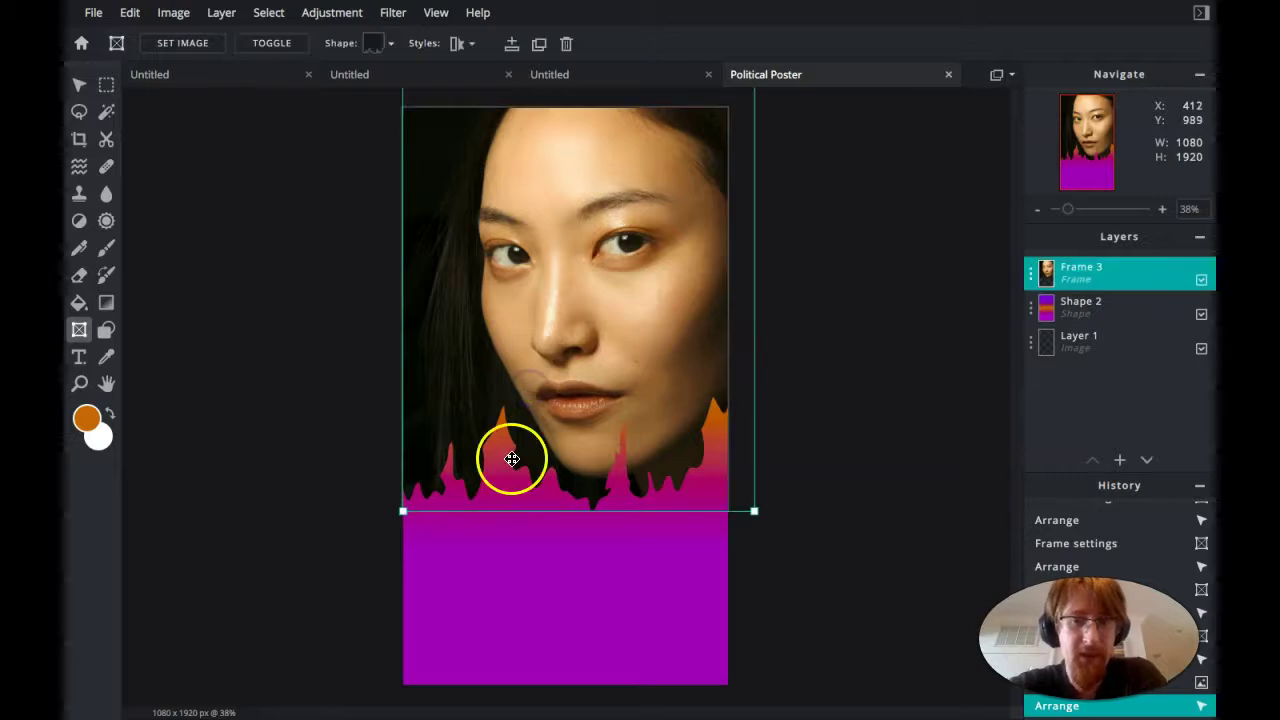
pyautogui.click(266, 514)
pyautogui.click(492, 374)
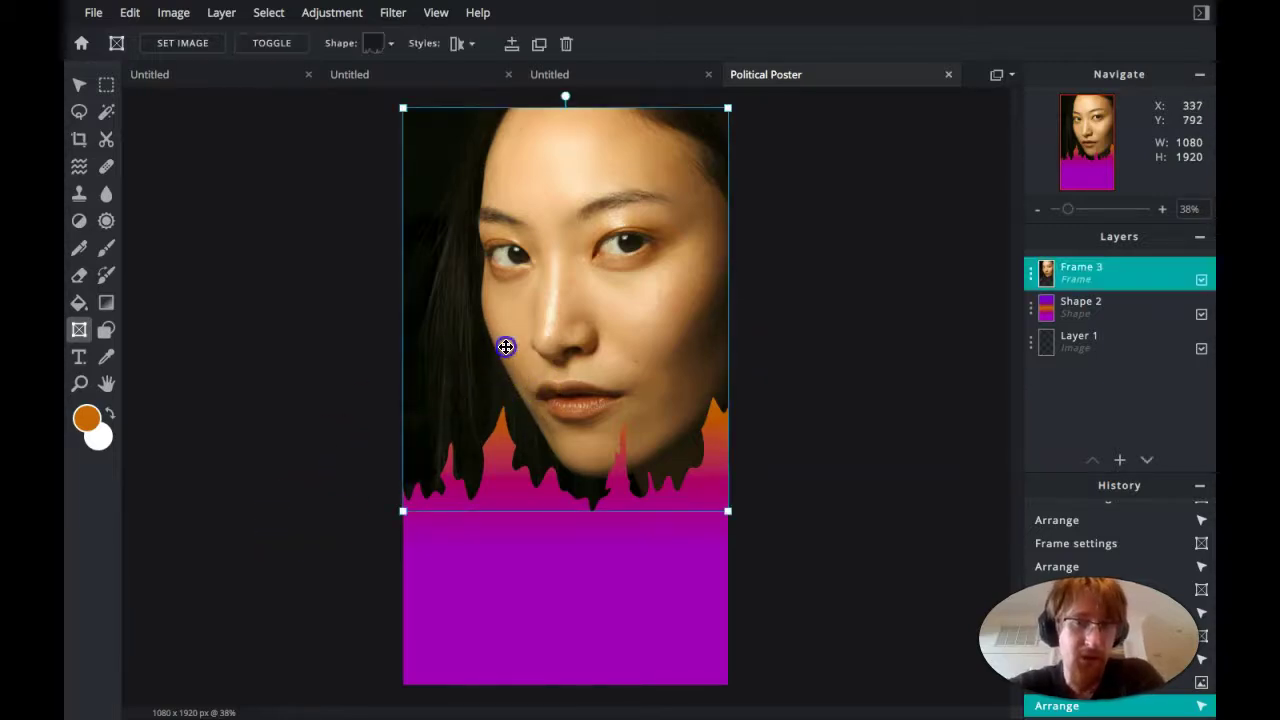
pyautogui.click(520, 328)
pyautogui.moveTo(528, 323); pyautogui.dragTo(500, 380)
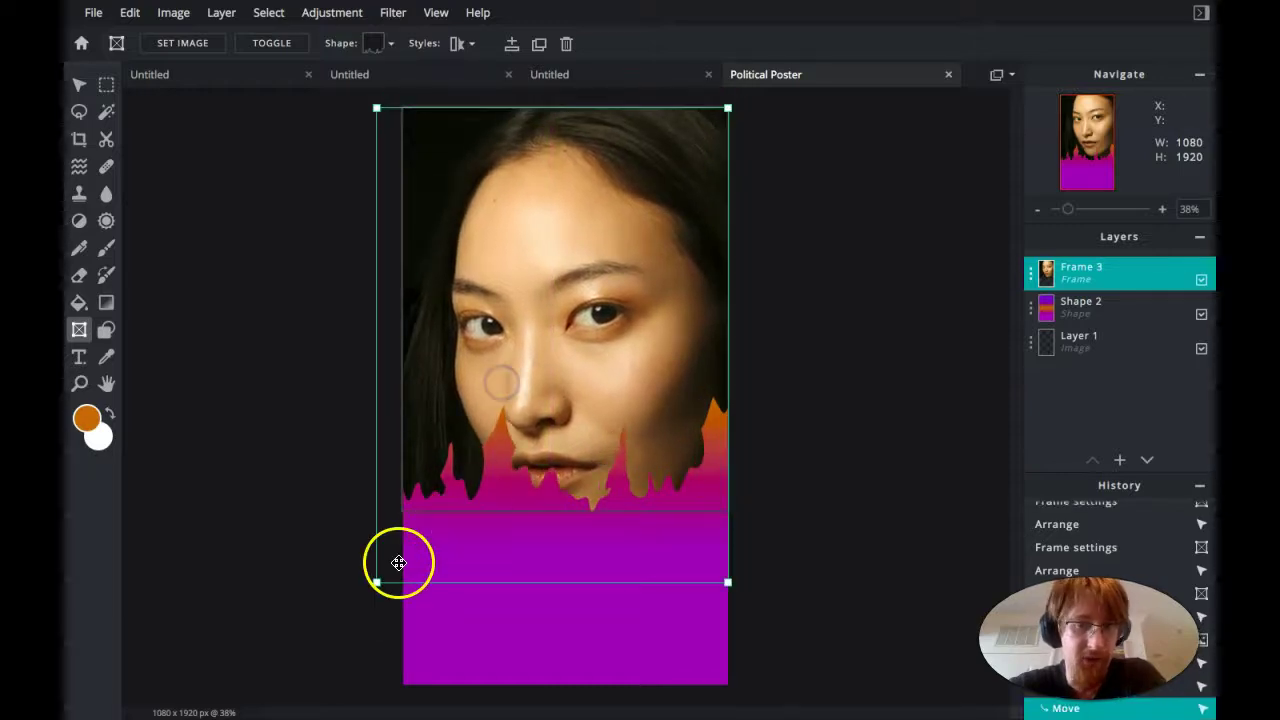
pyautogui.moveTo(357, 597); pyautogui.dragTo(391, 530)
pyautogui.click(569, 491)
pyautogui.click(800, 484)
pyautogui.click(508, 328)
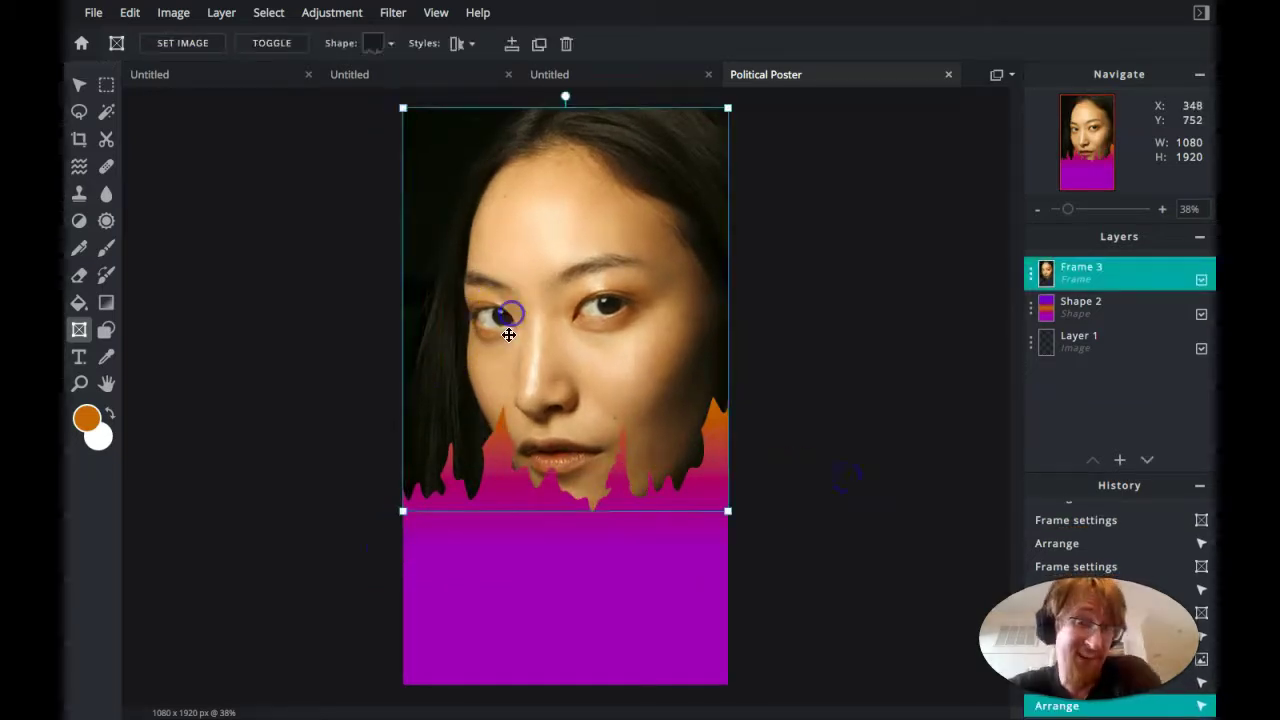
# Give the frame the wavy edge sloping down to the right and raise the photo inside it so the mouth shows.
pyautogui.click(376, 50)
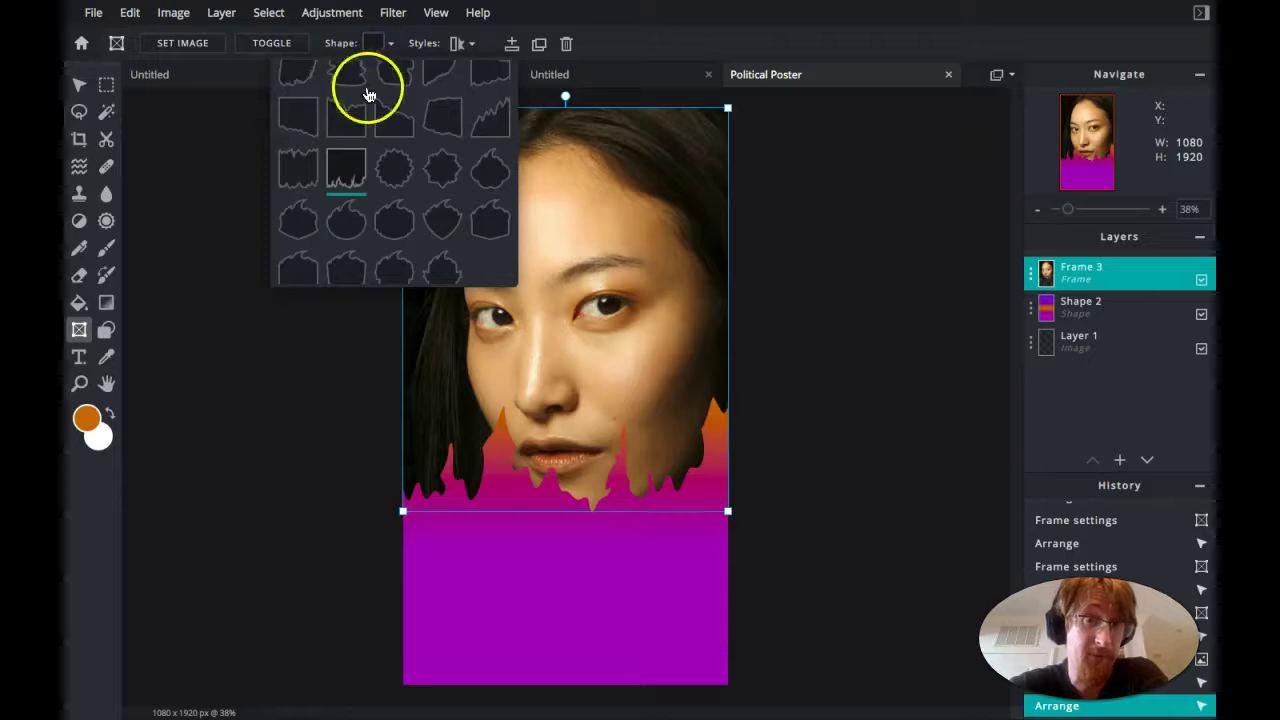
pyautogui.click(314, 127)
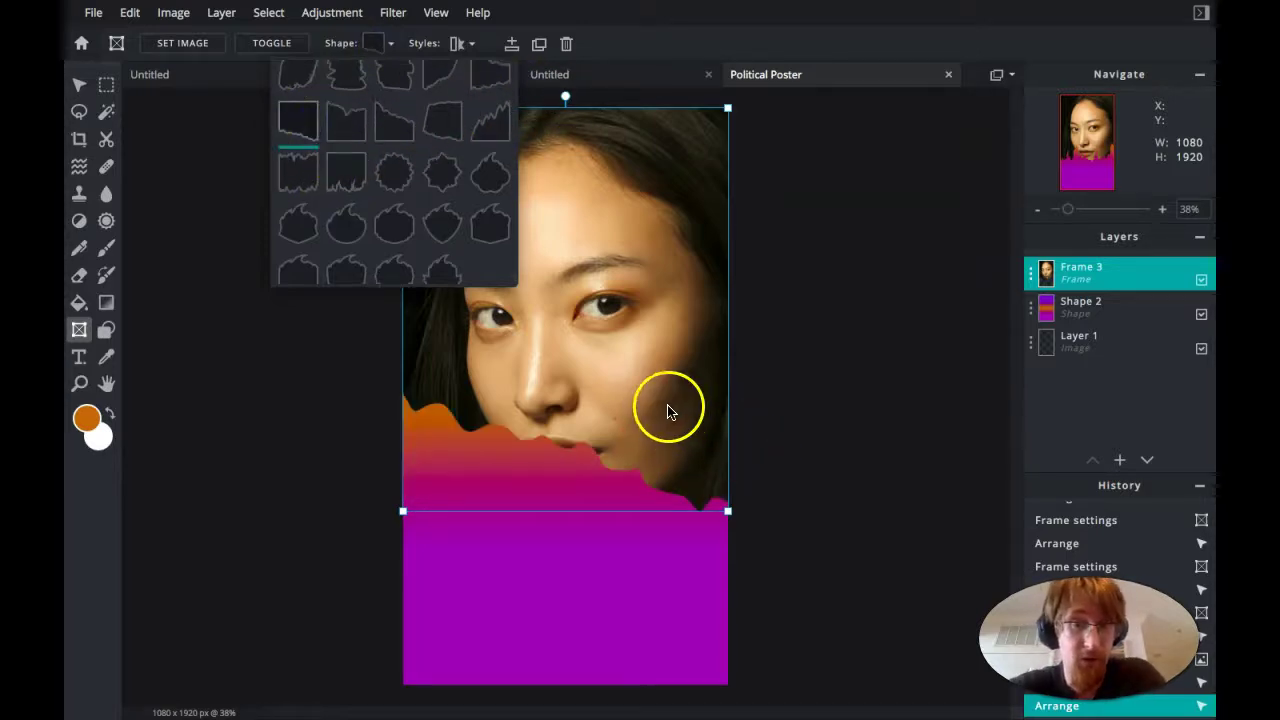
pyautogui.click(650, 383)
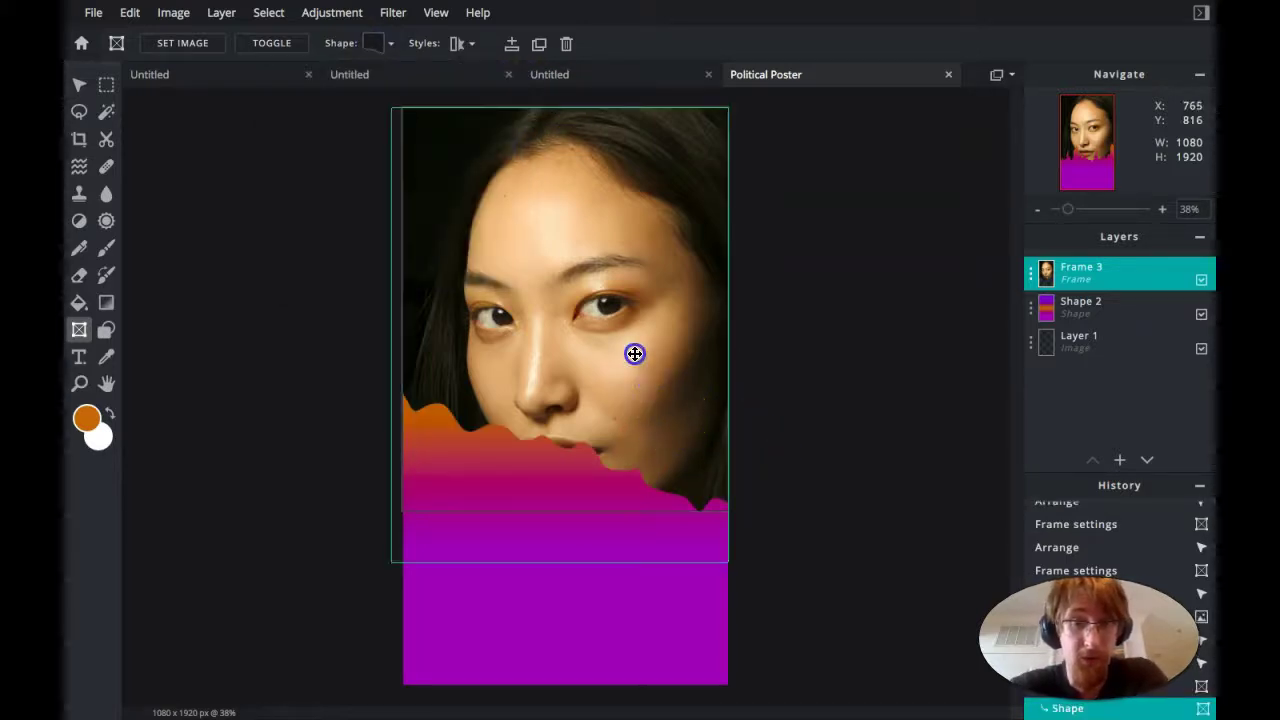
pyautogui.moveTo(634, 350); pyautogui.dragTo(640, 380)
pyautogui.click(391, 486)
pyautogui.click(451, 515)
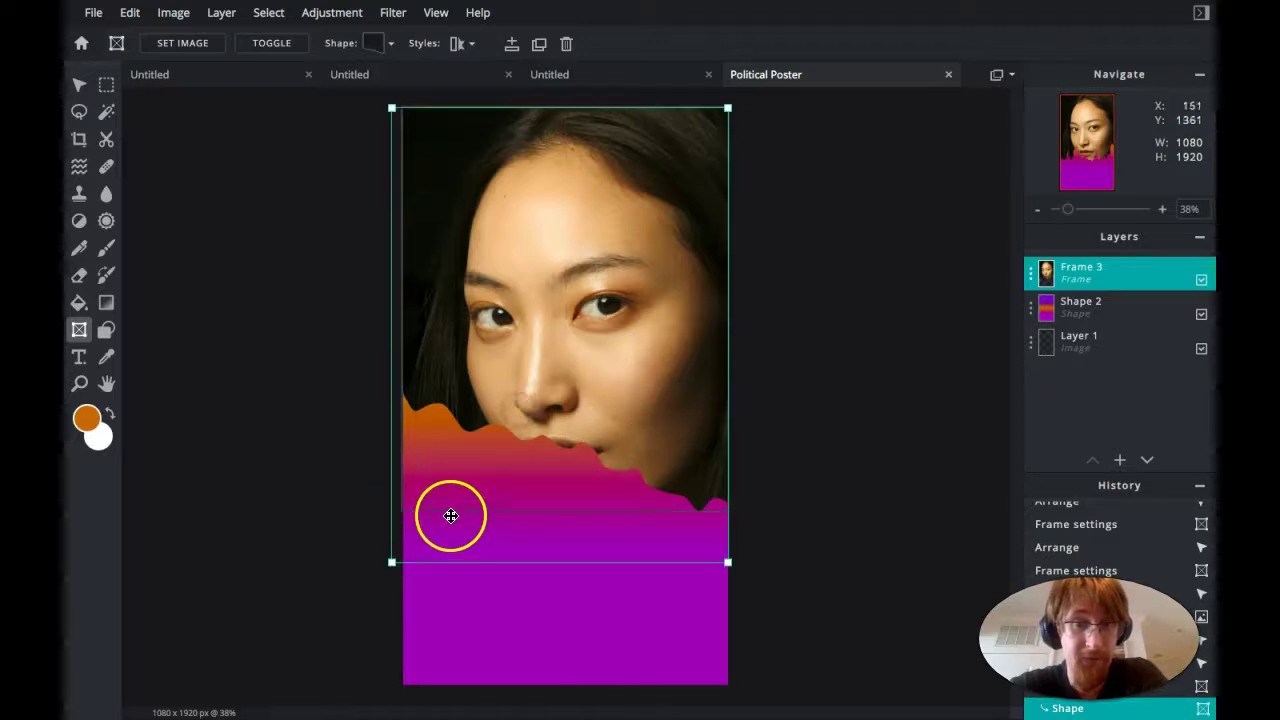
pyautogui.moveTo(563, 313); pyautogui.dragTo(566, 296)
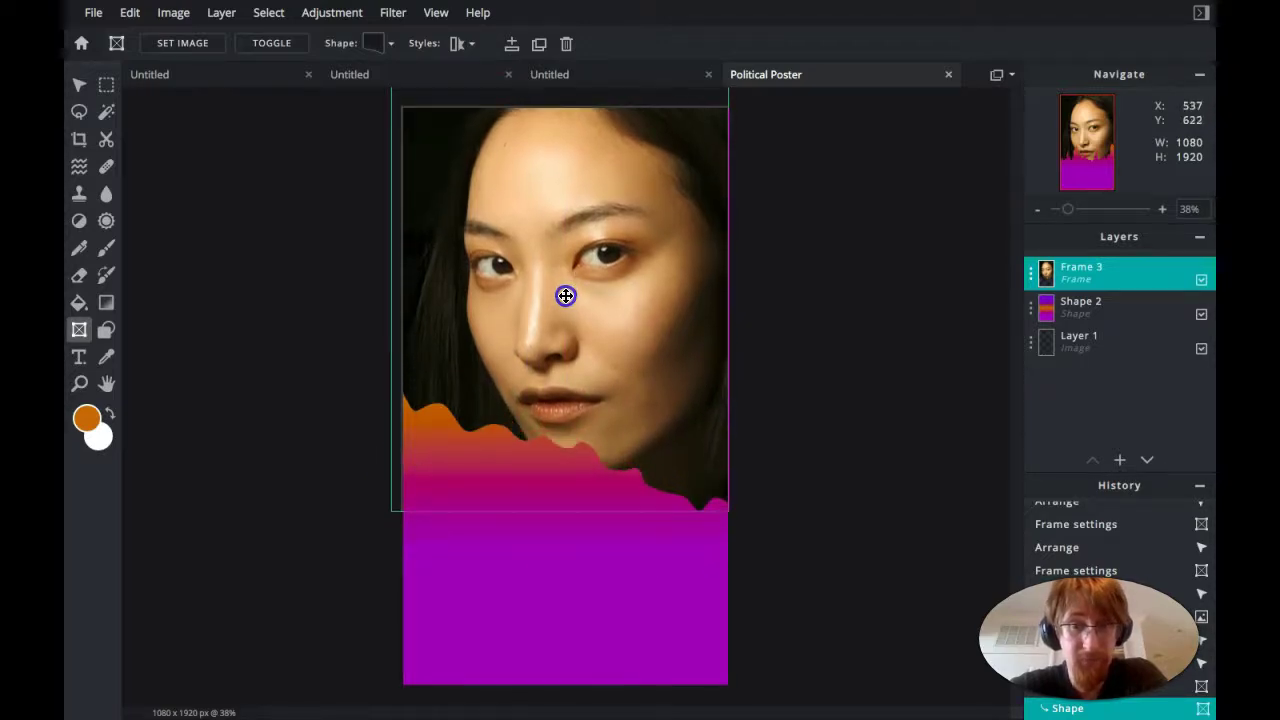
pyautogui.click(830, 322)
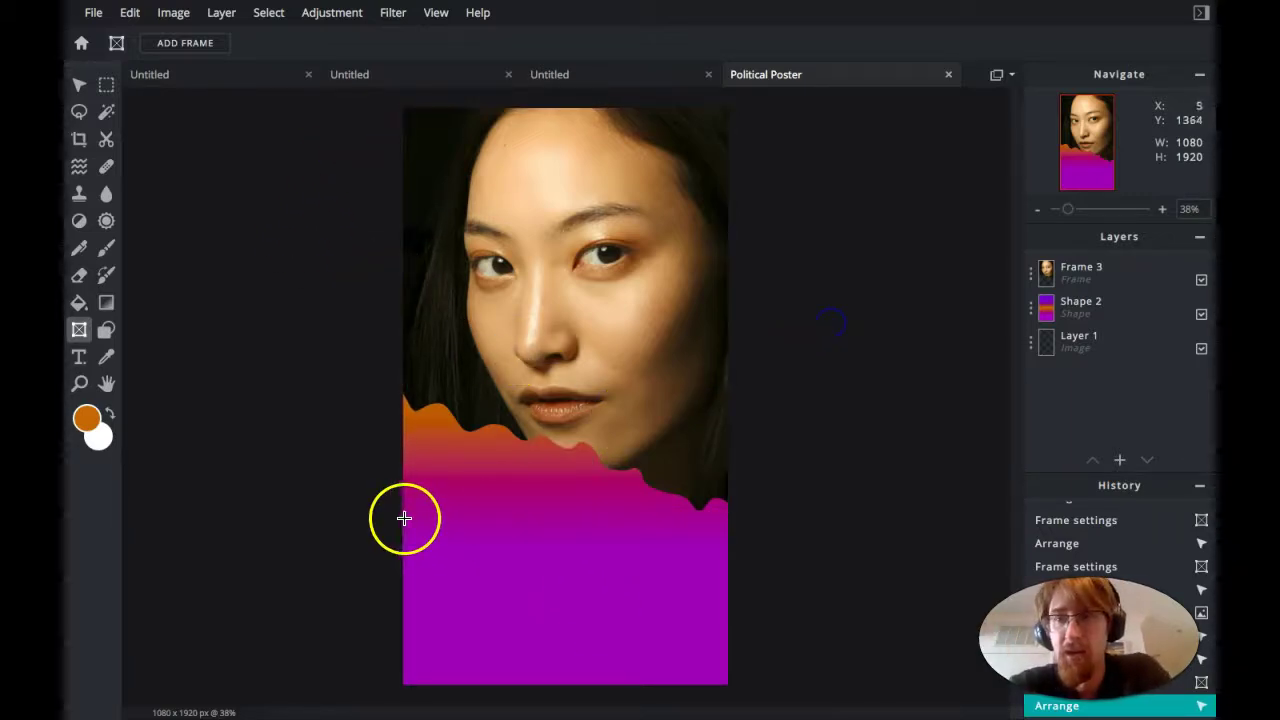
pyautogui.click(591, 334)
pyautogui.click(845, 480)
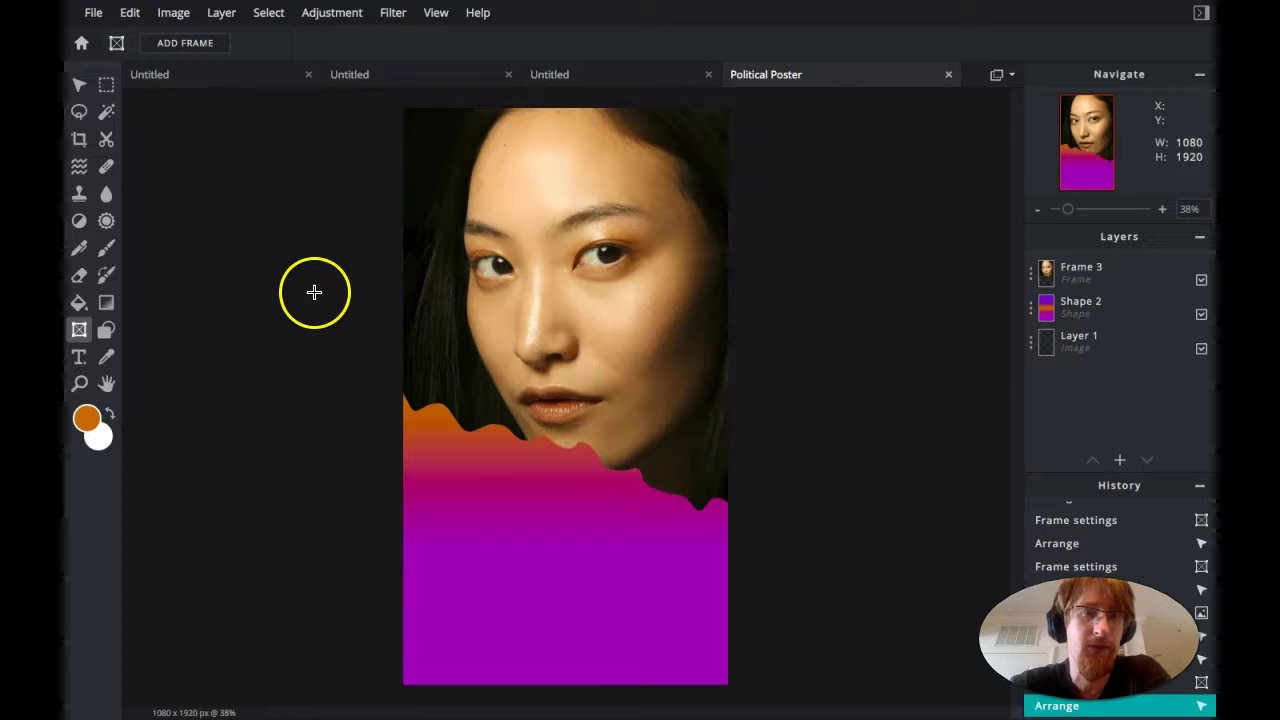
# Try the Halftone filter on the photo frame with a frequency of 98.
pyautogui.click(418, 8)
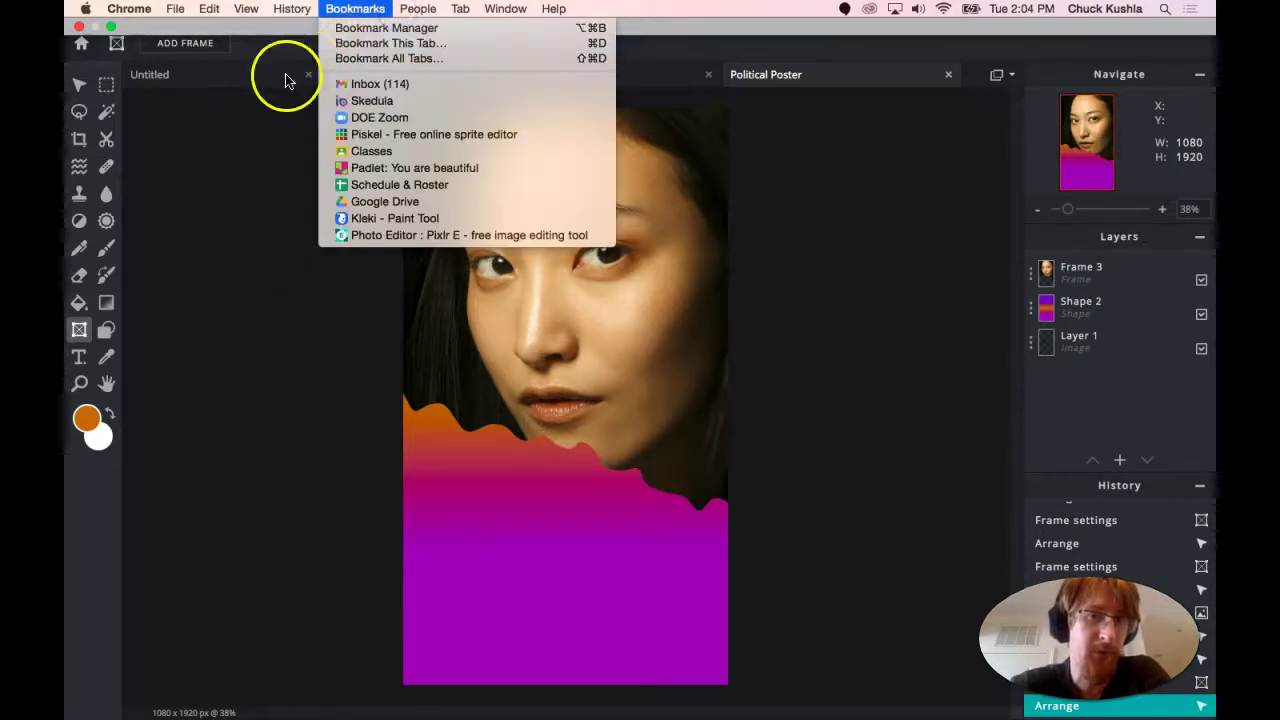
pyautogui.click(250, 127)
pyautogui.click(390, 12)
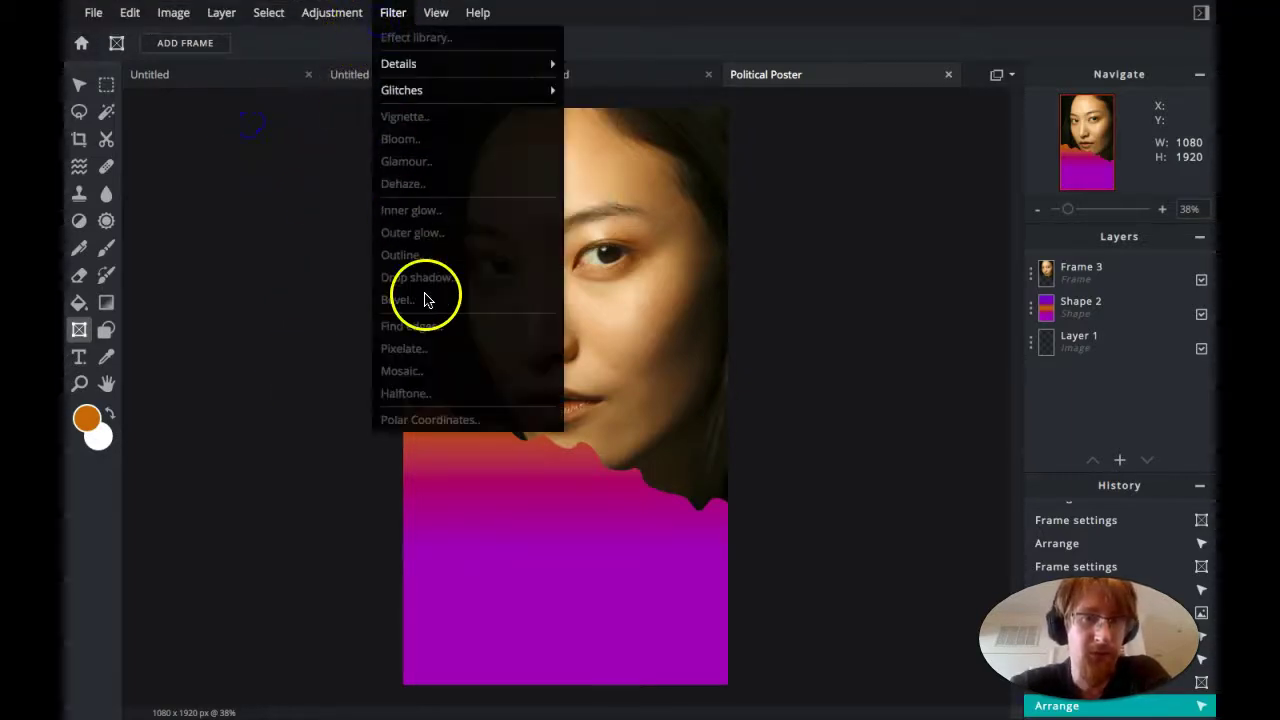
pyautogui.click(1088, 283)
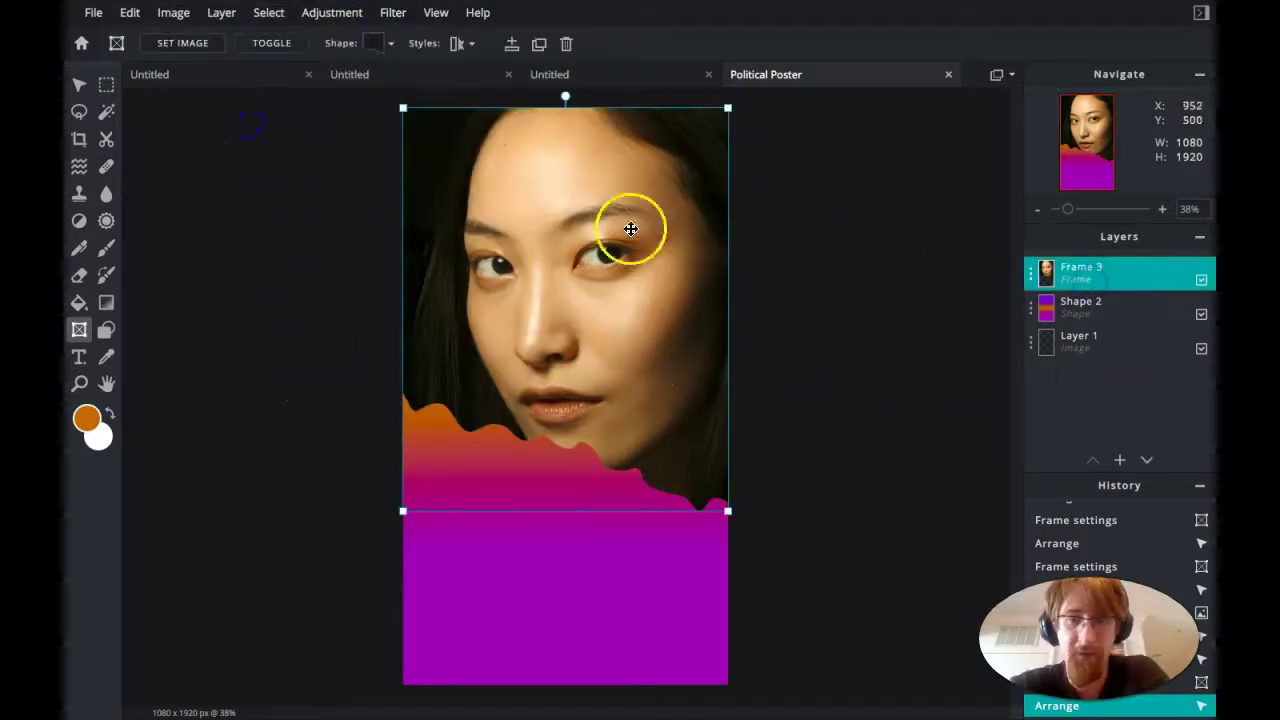
pyautogui.click(390, 14)
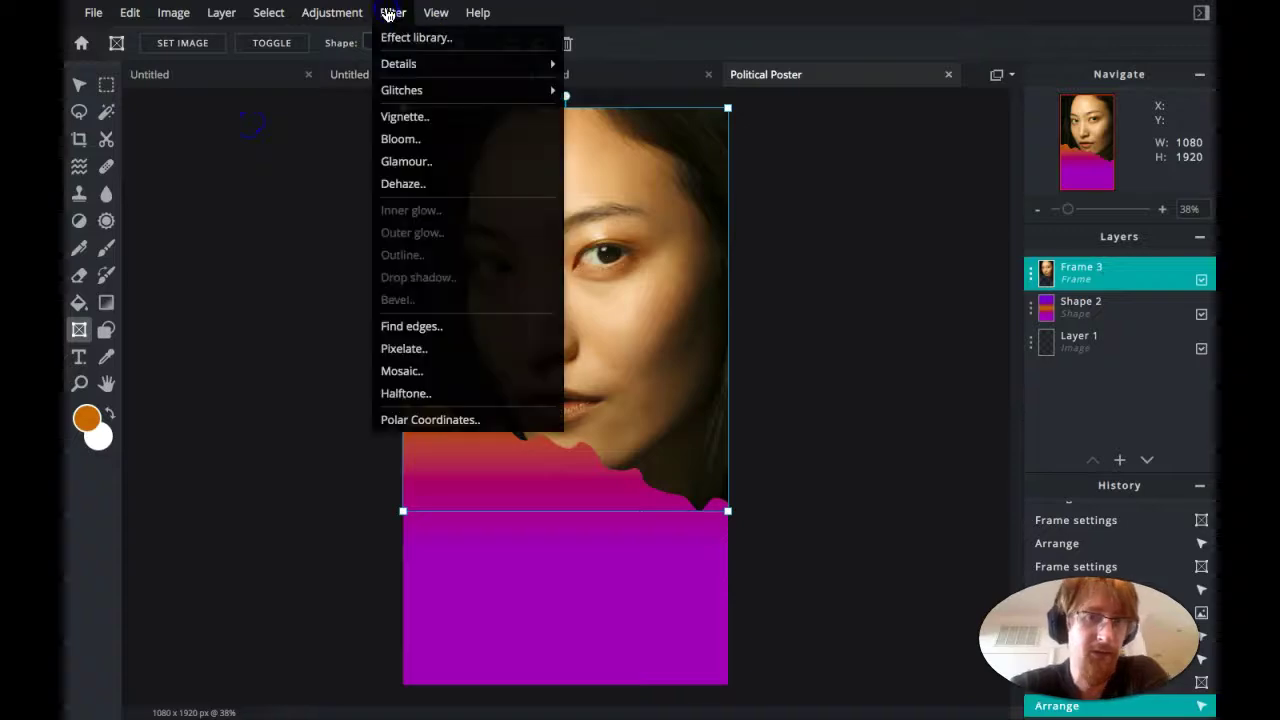
pyautogui.click(443, 393)
pyautogui.moveTo(877, 393); pyautogui.dragTo(991, 385)
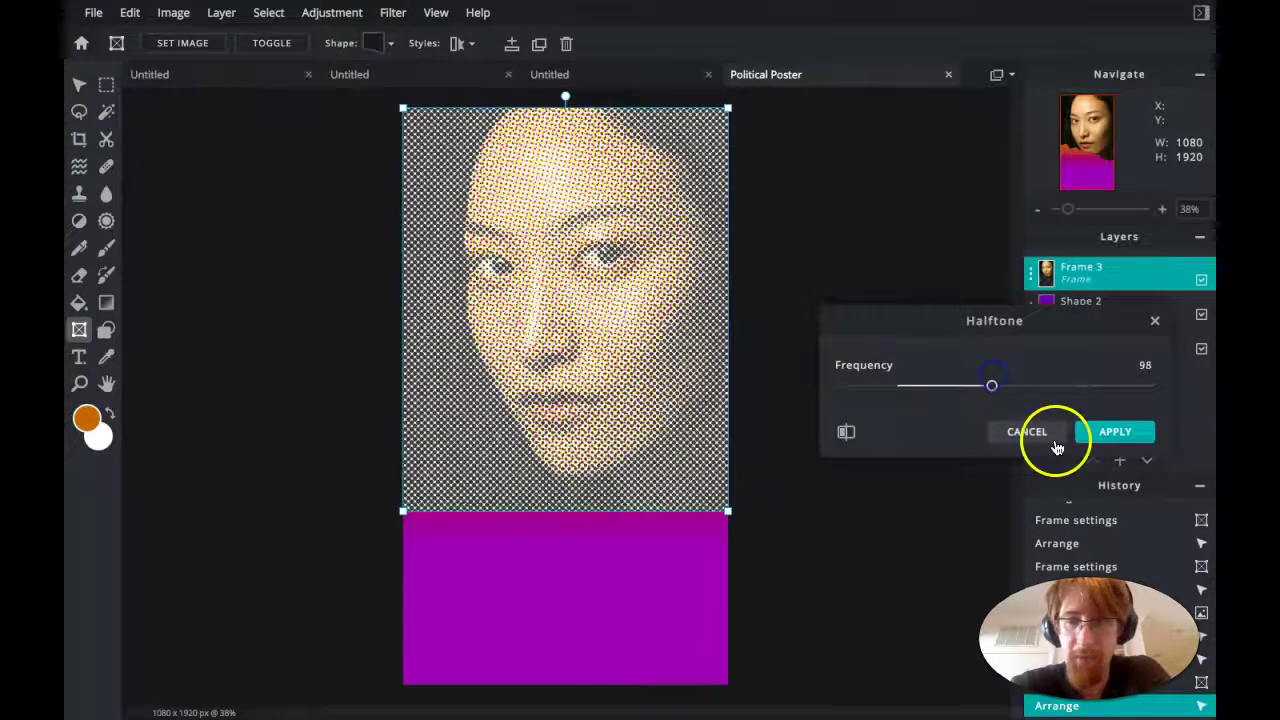
pyautogui.click(1044, 440)
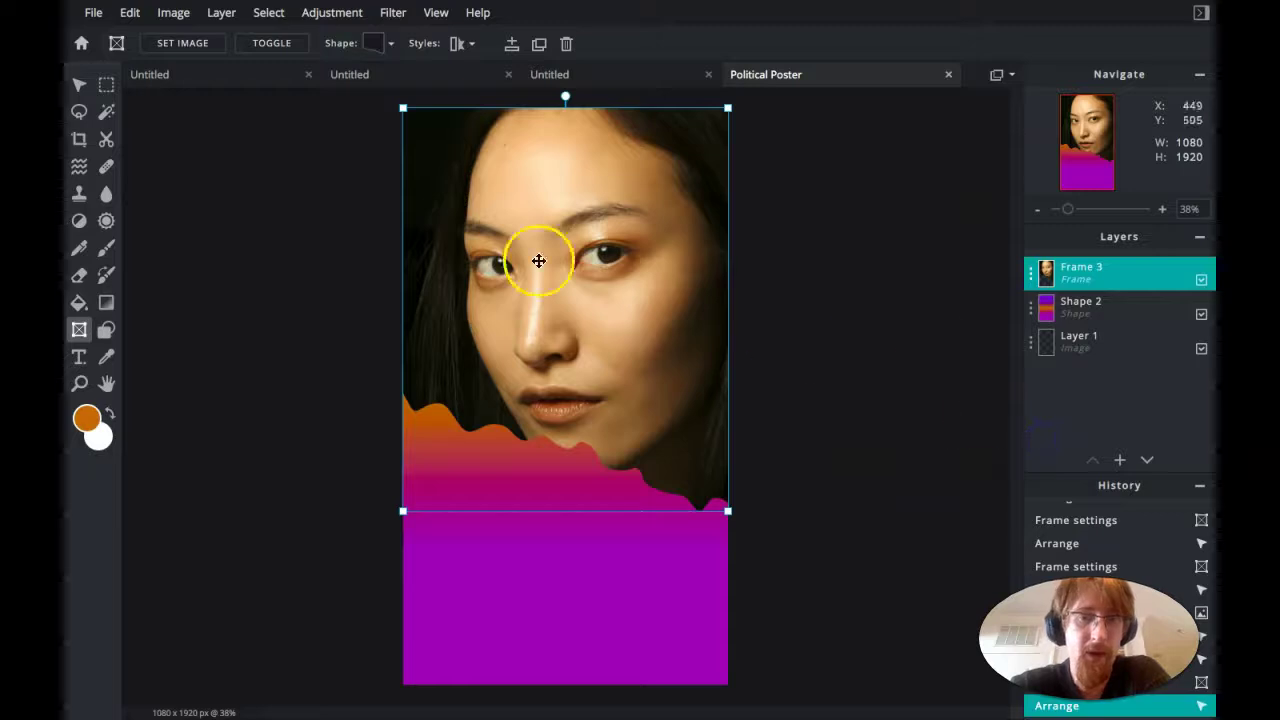
# Start a Color lookup on the photo frame, sample the grey-to-blue gradient and choose the orange-to-white one.
pyautogui.click(345, 18)
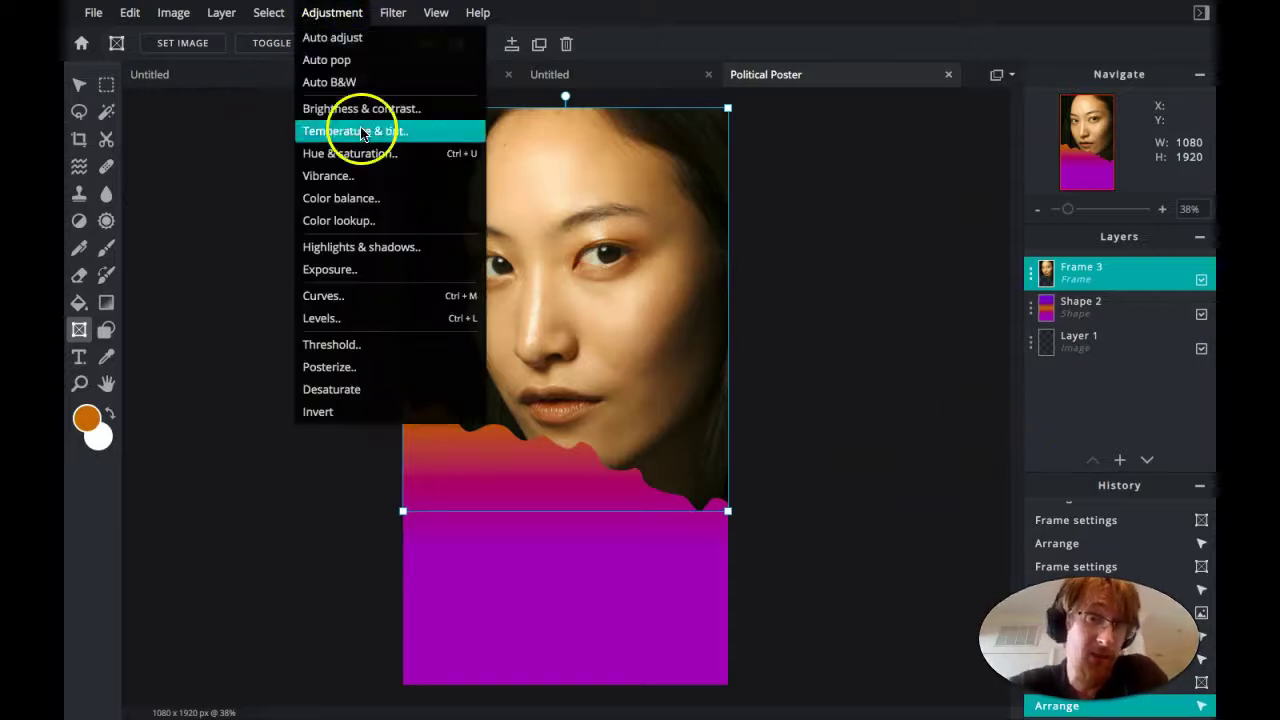
pyautogui.click(390, 221)
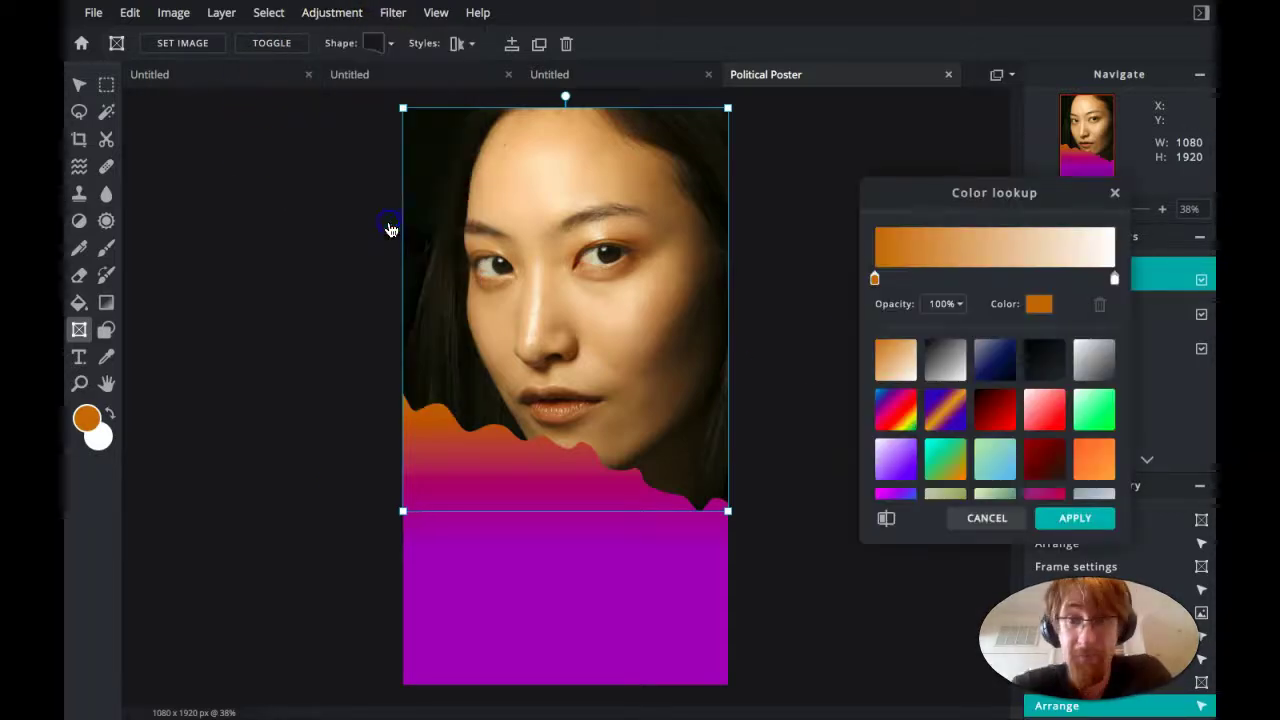
pyautogui.click(880, 360)
pyautogui.click(987, 370)
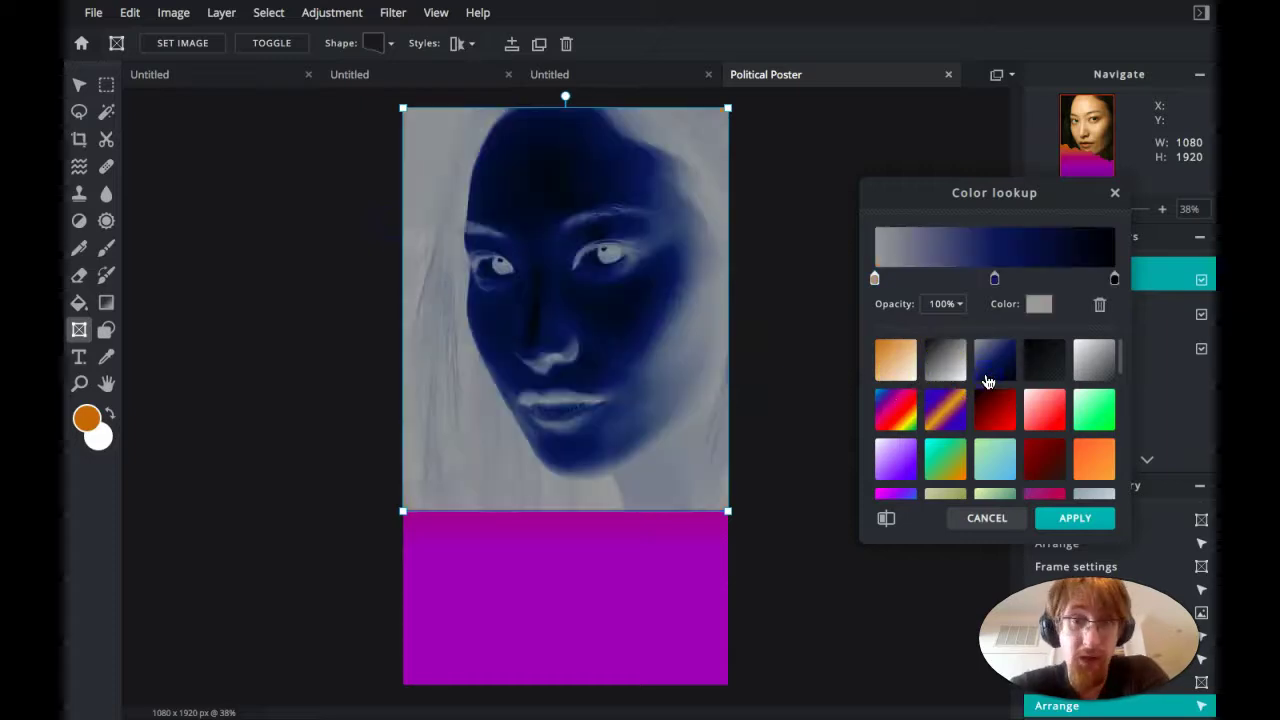
pyautogui.click(903, 376)
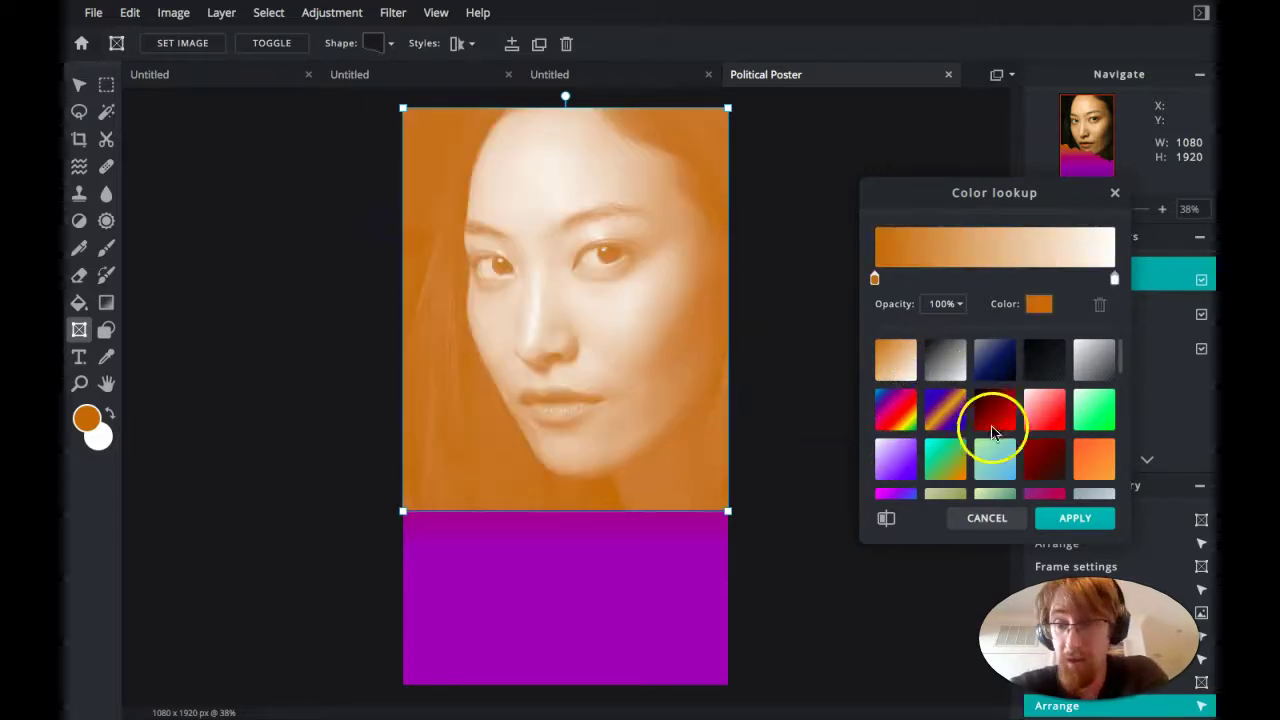
# Preview the rainbow, black-to-red, white-to-green, white-to-purple, teal-to-orange and dark red gradients on the photo, ending on orange-to-white.
pyautogui.click(908, 419)
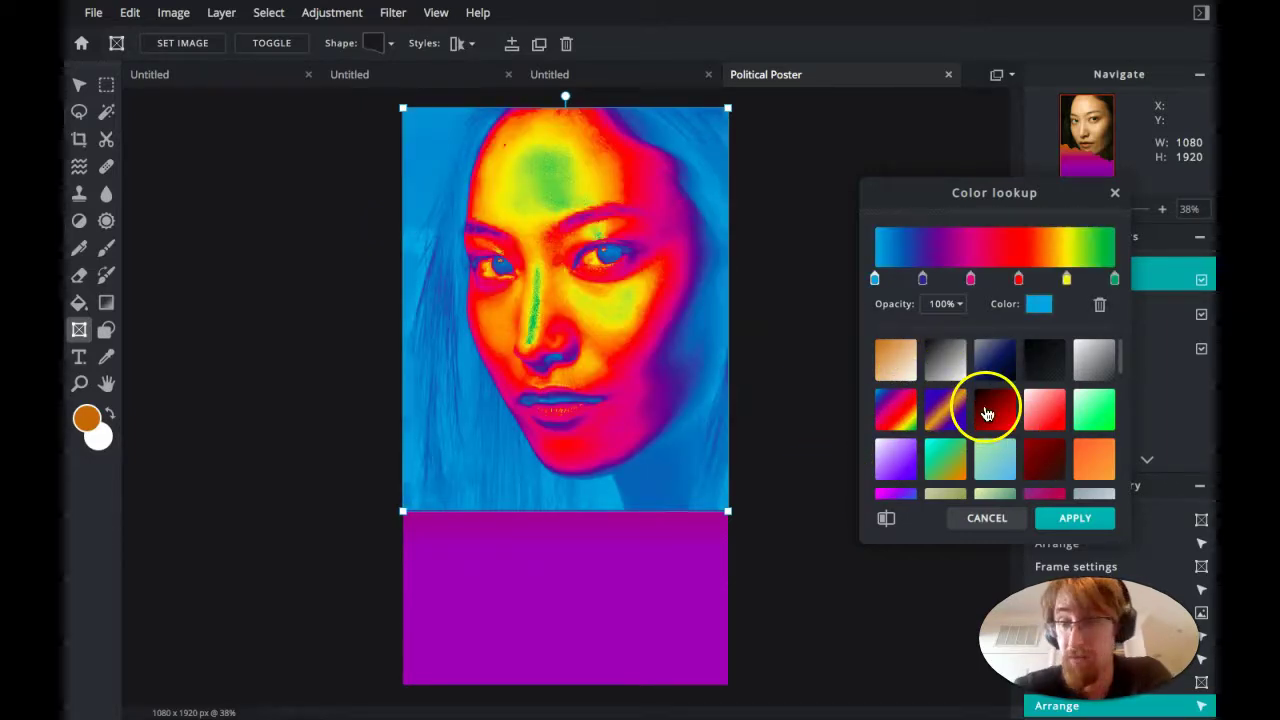
pyautogui.click(987, 413)
pyautogui.click(1094, 413)
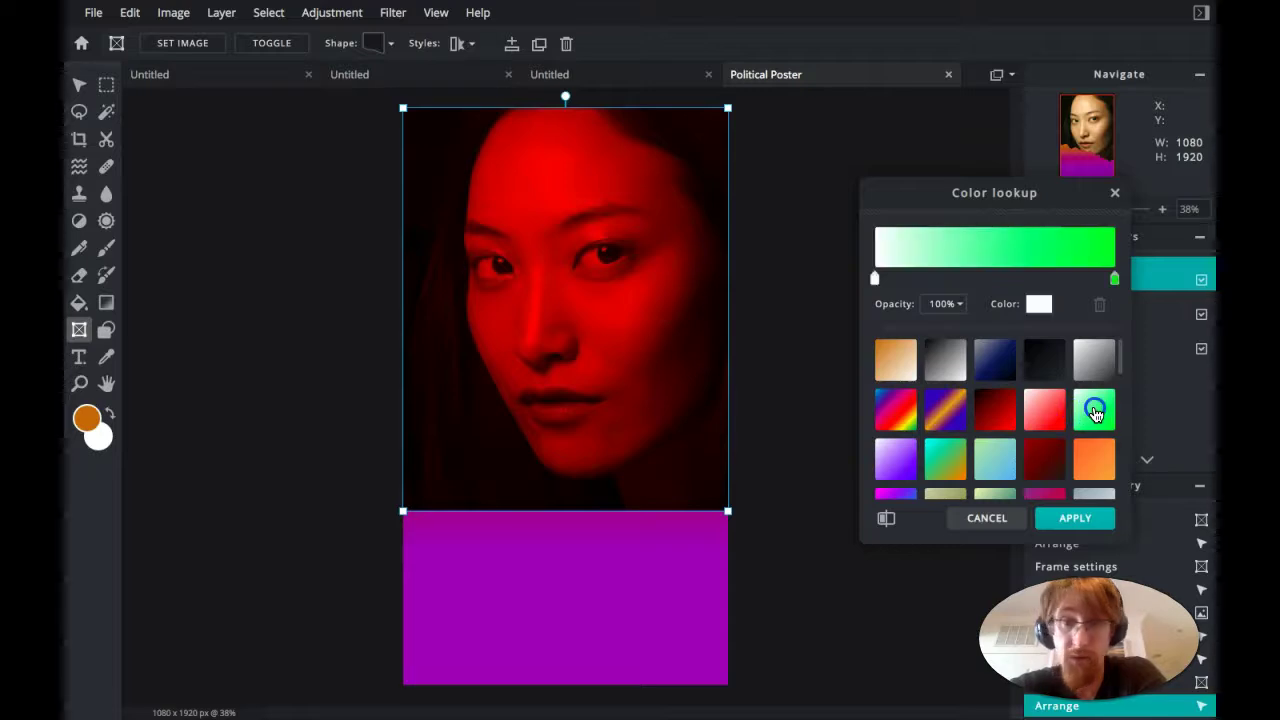
pyautogui.click(895, 459)
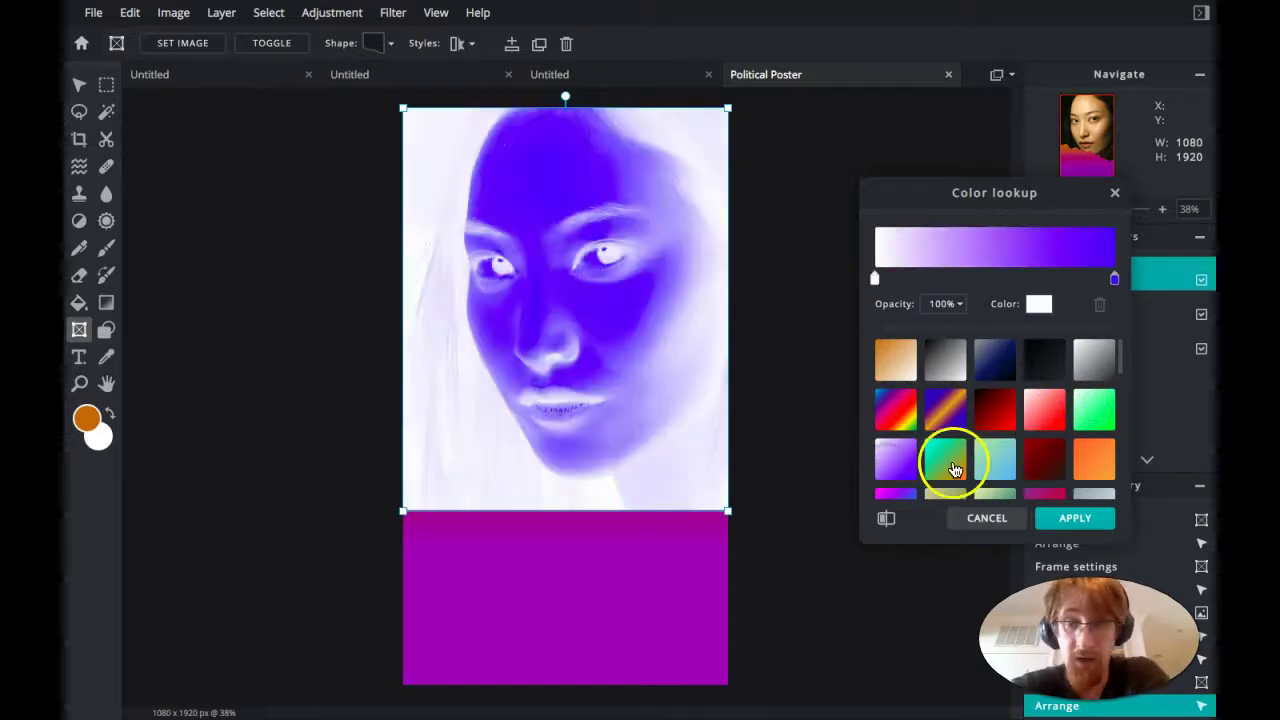
pyautogui.click(955, 469)
pyautogui.click(1057, 460)
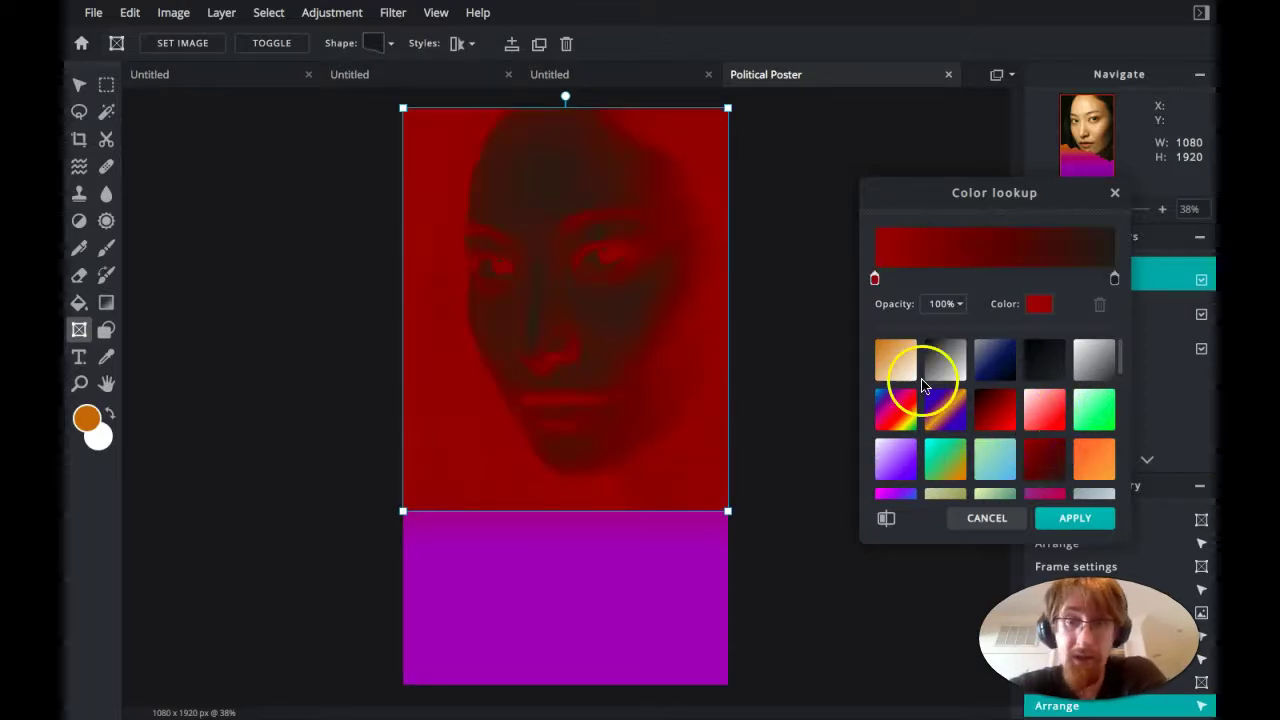
pyautogui.click(900, 358)
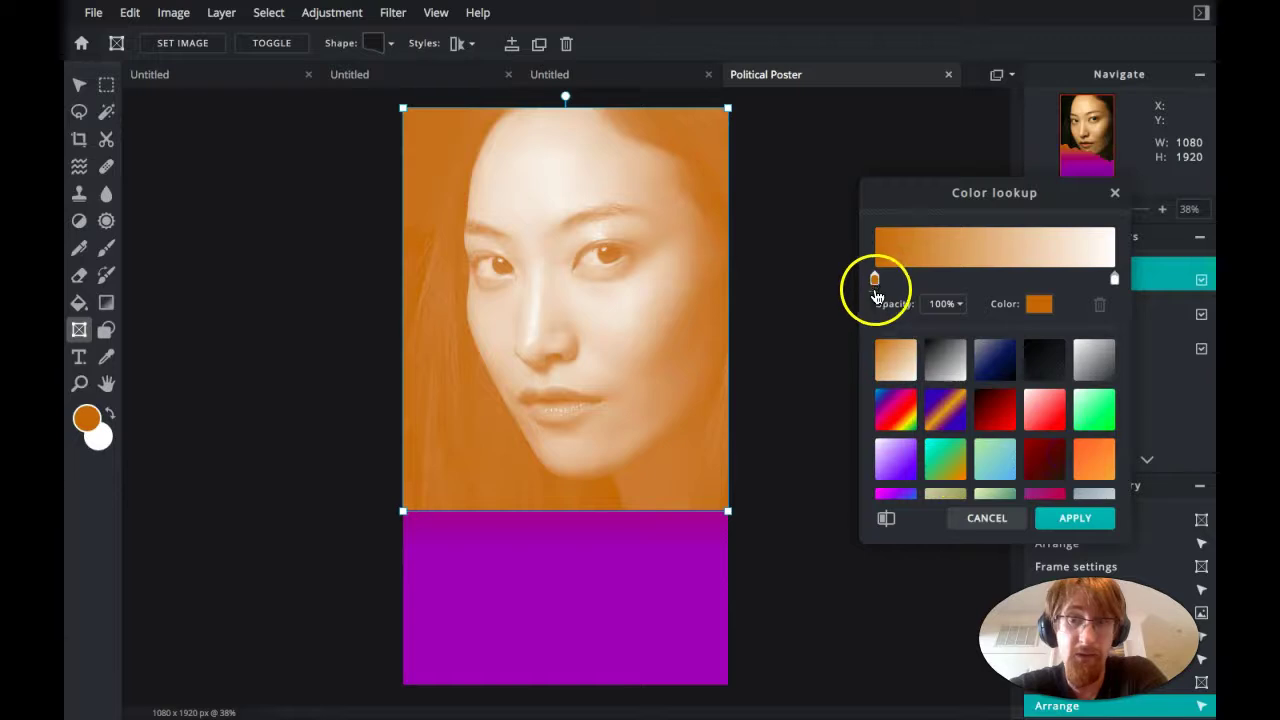
pyautogui.click(1110, 289)
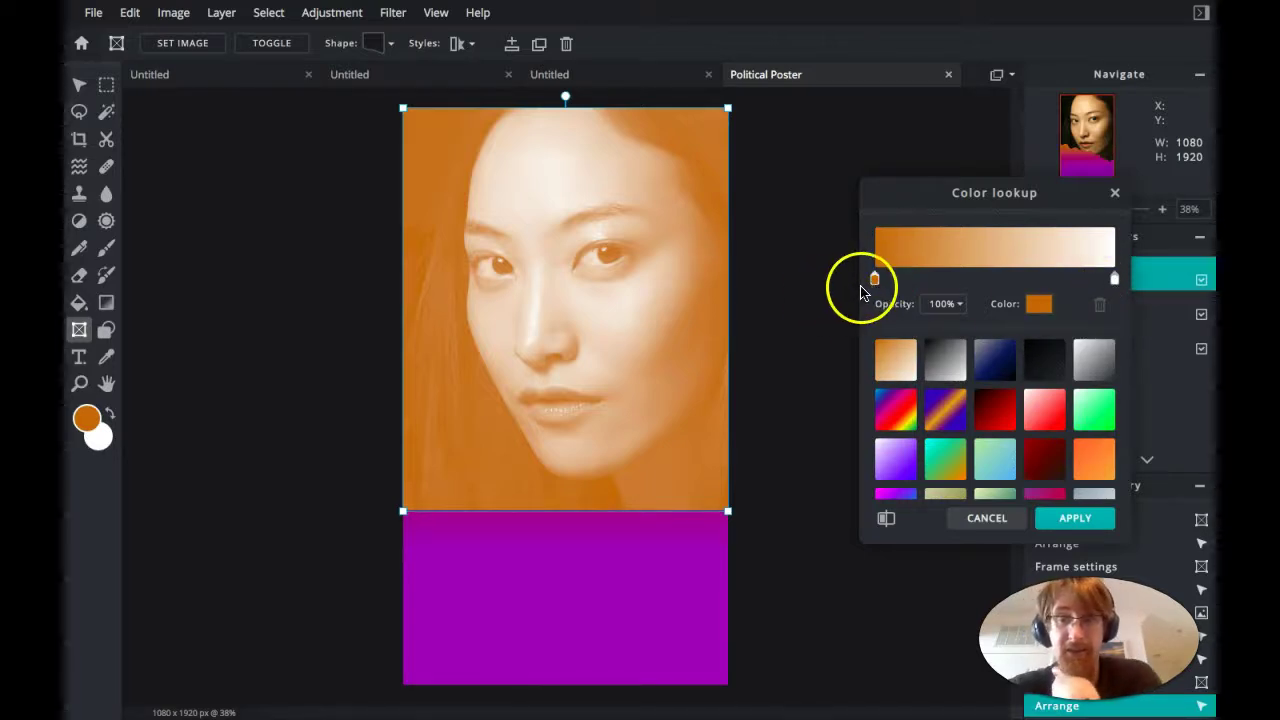
# Change the orange stop of the Color lookup gradient to a dark purple and apply the lookup to the photo.
pyautogui.click(1028, 304)
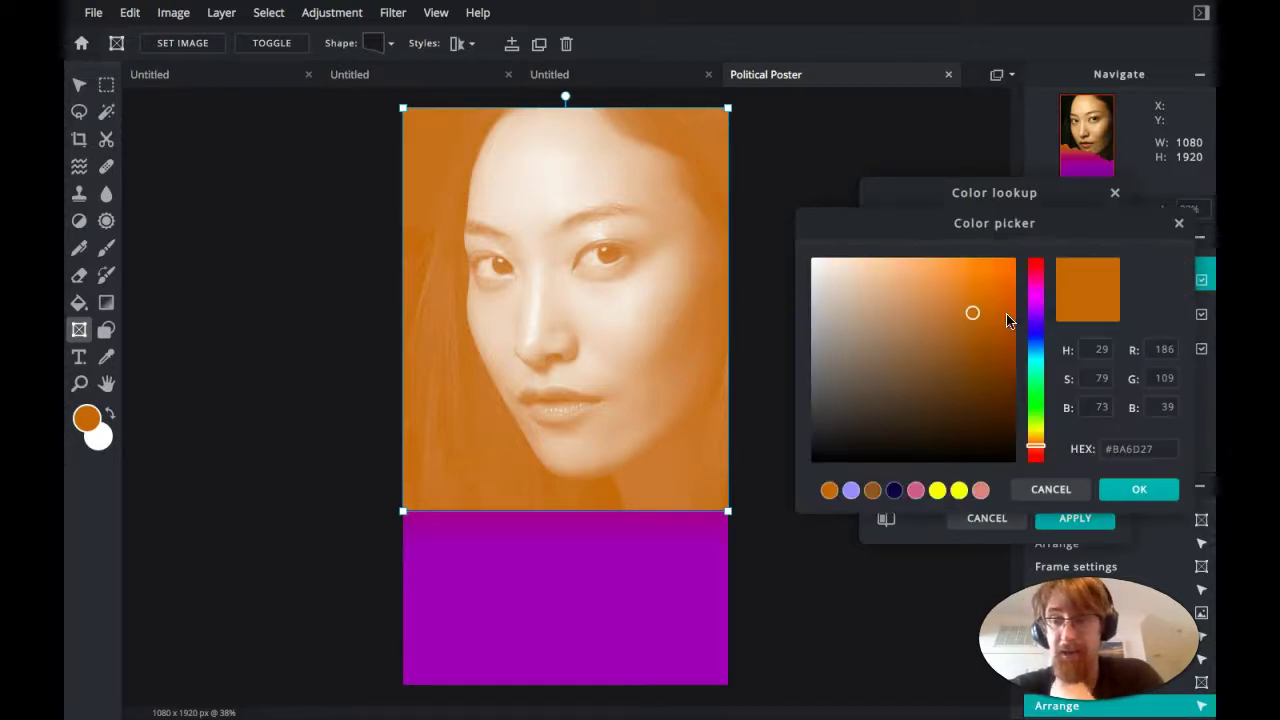
pyautogui.click(1037, 302)
pyautogui.click(1160, 489)
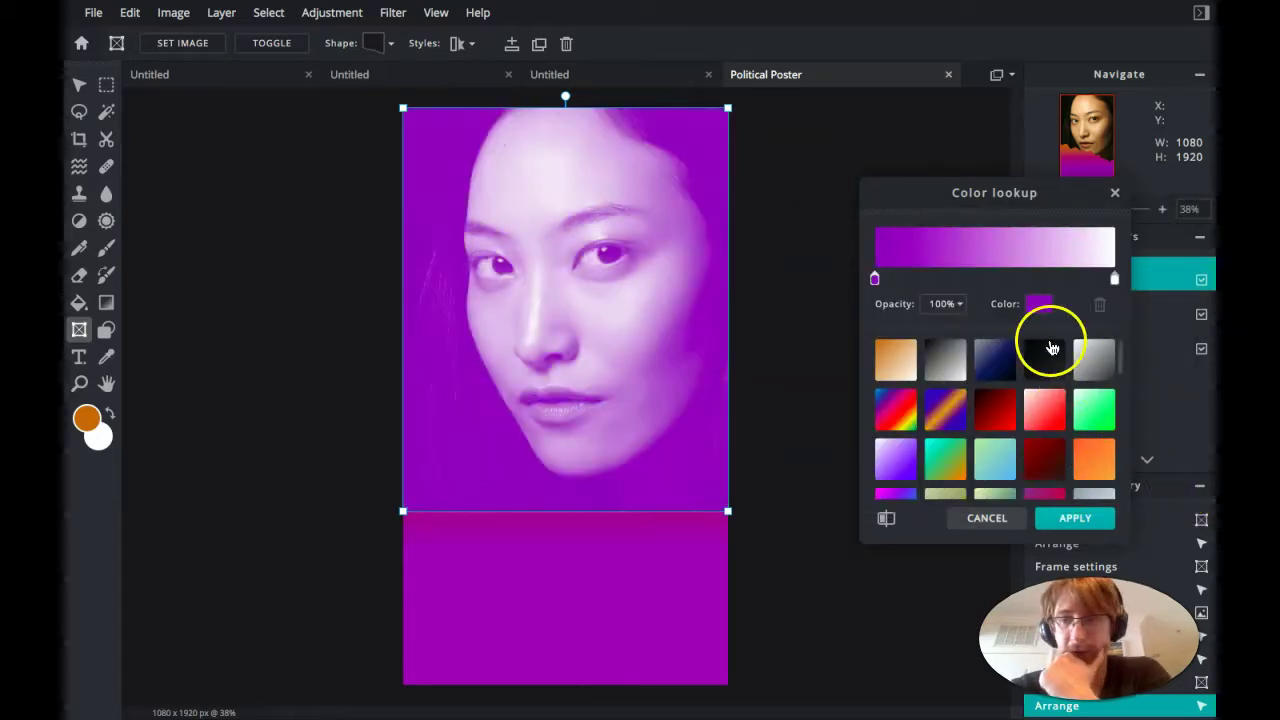
pyautogui.click(1044, 309)
pyautogui.click(1072, 456)
pyautogui.click(1117, 485)
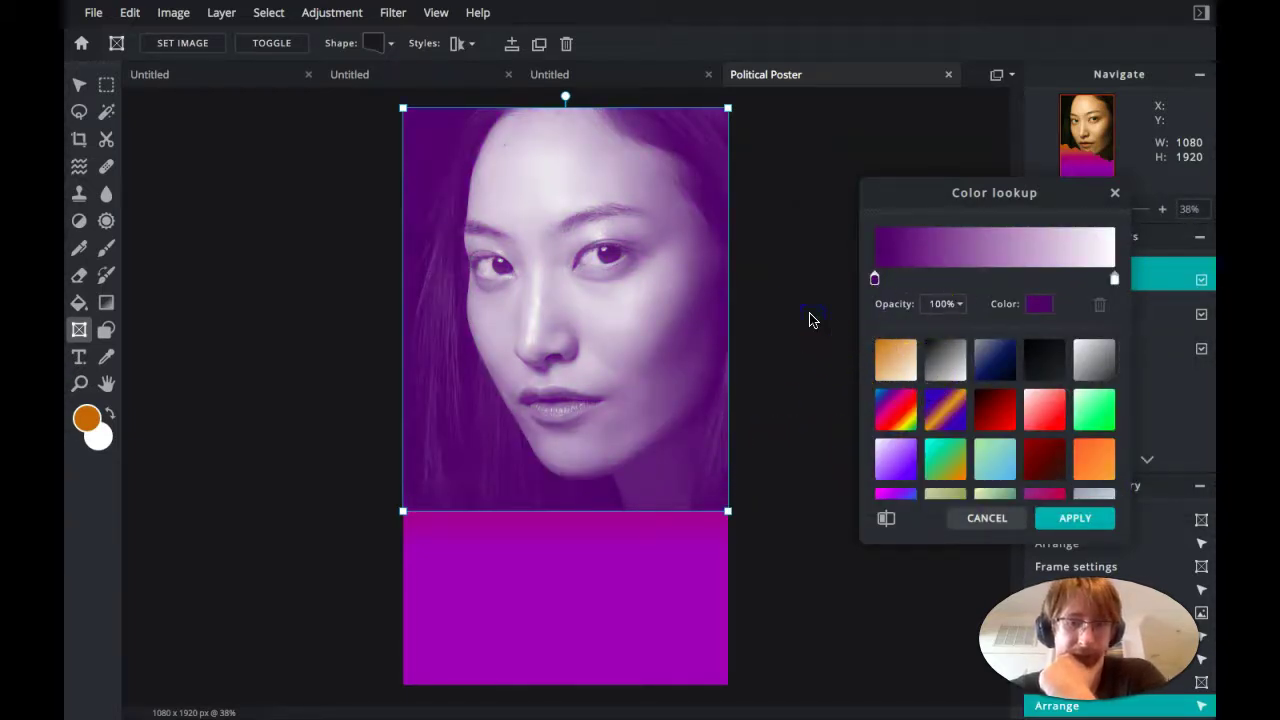
pyautogui.click(1075, 518)
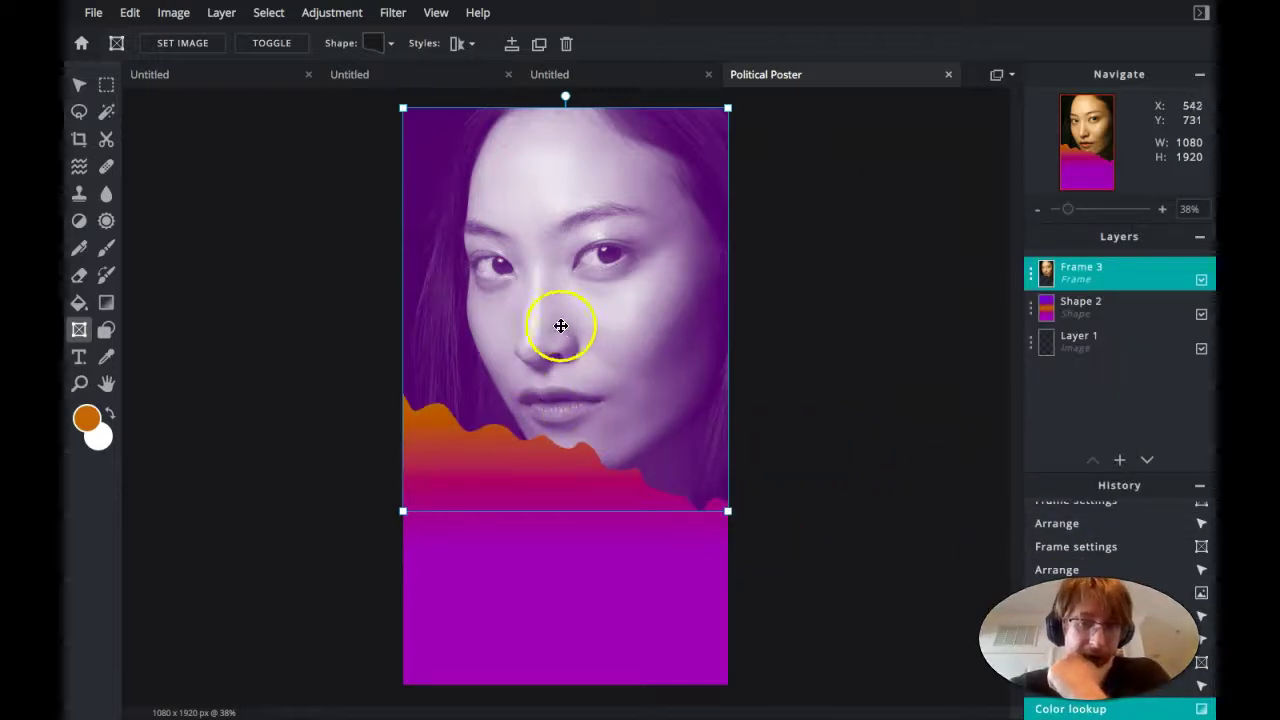
# Try the Posterize adjustment on the photo frame with a low number of colors.
pyautogui.click(327, 18)
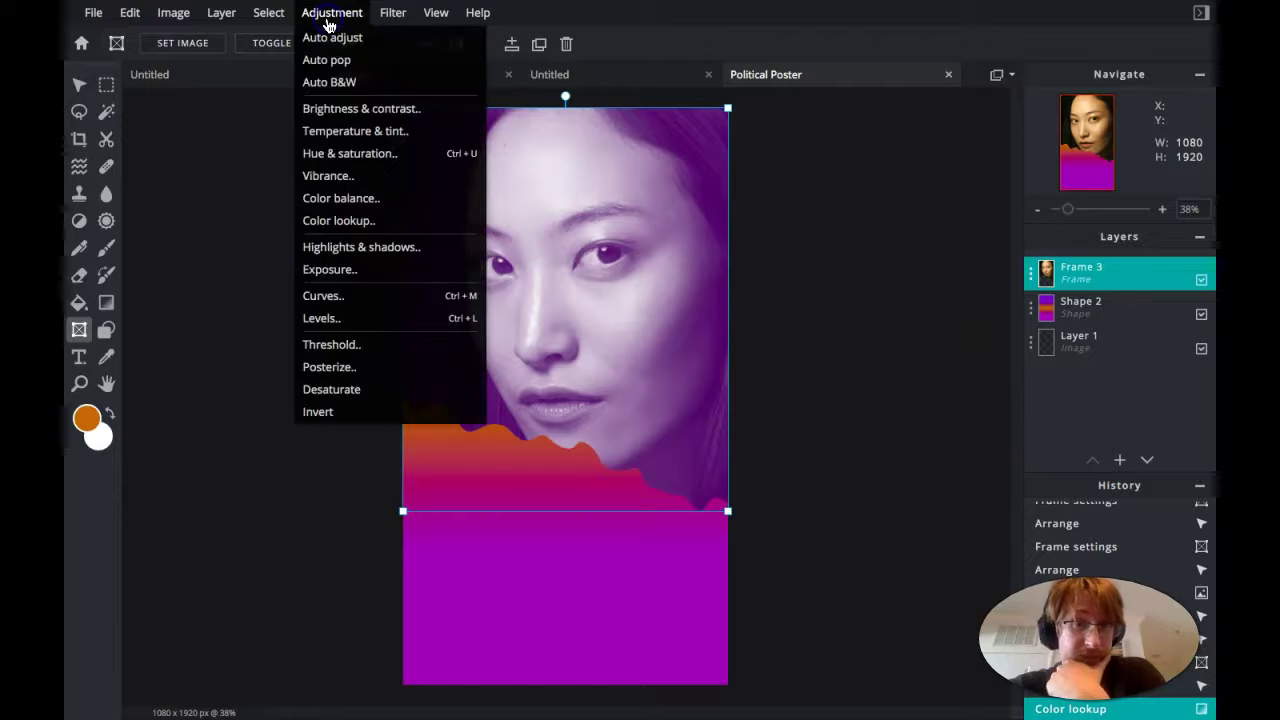
pyautogui.click(372, 367)
pyautogui.click(846, 390)
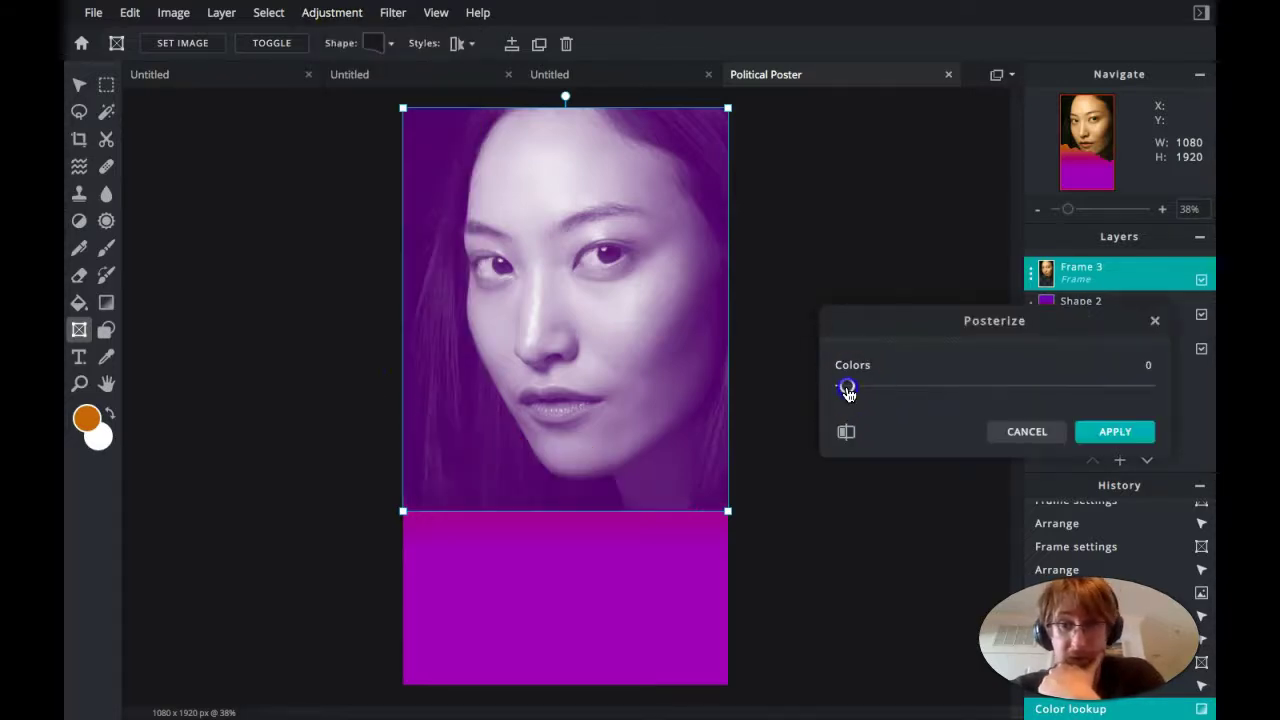
pyautogui.moveTo(858, 393); pyautogui.dragTo(899, 388)
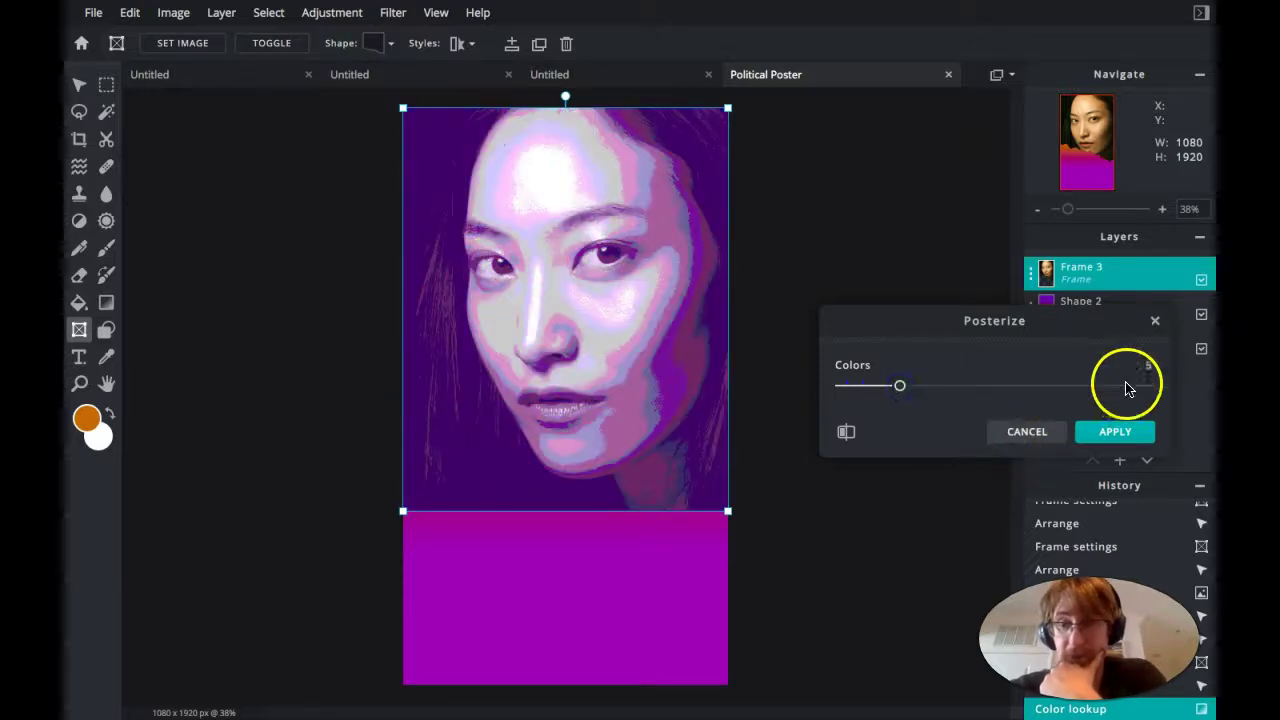
pyautogui.click(1115, 432)
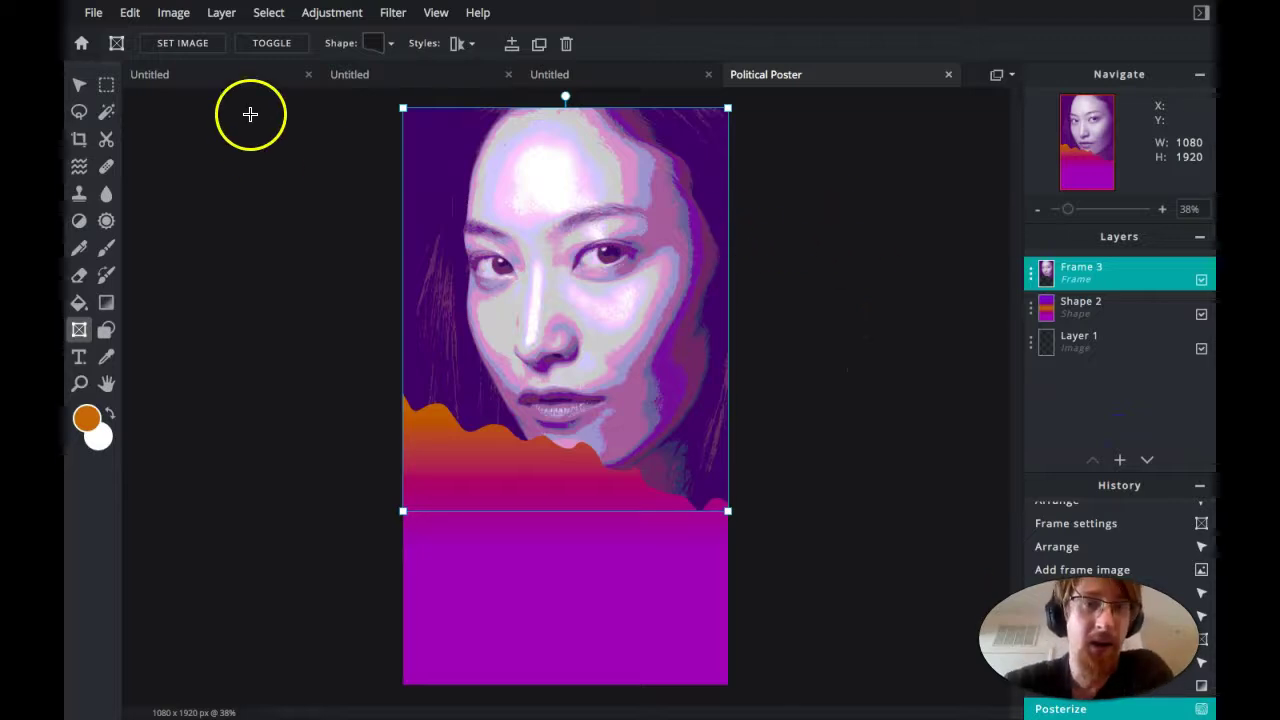
# Try the Threshold adjustment on the photo frame to reduce the portrait to pure black and white.
pyautogui.click(335, 13)
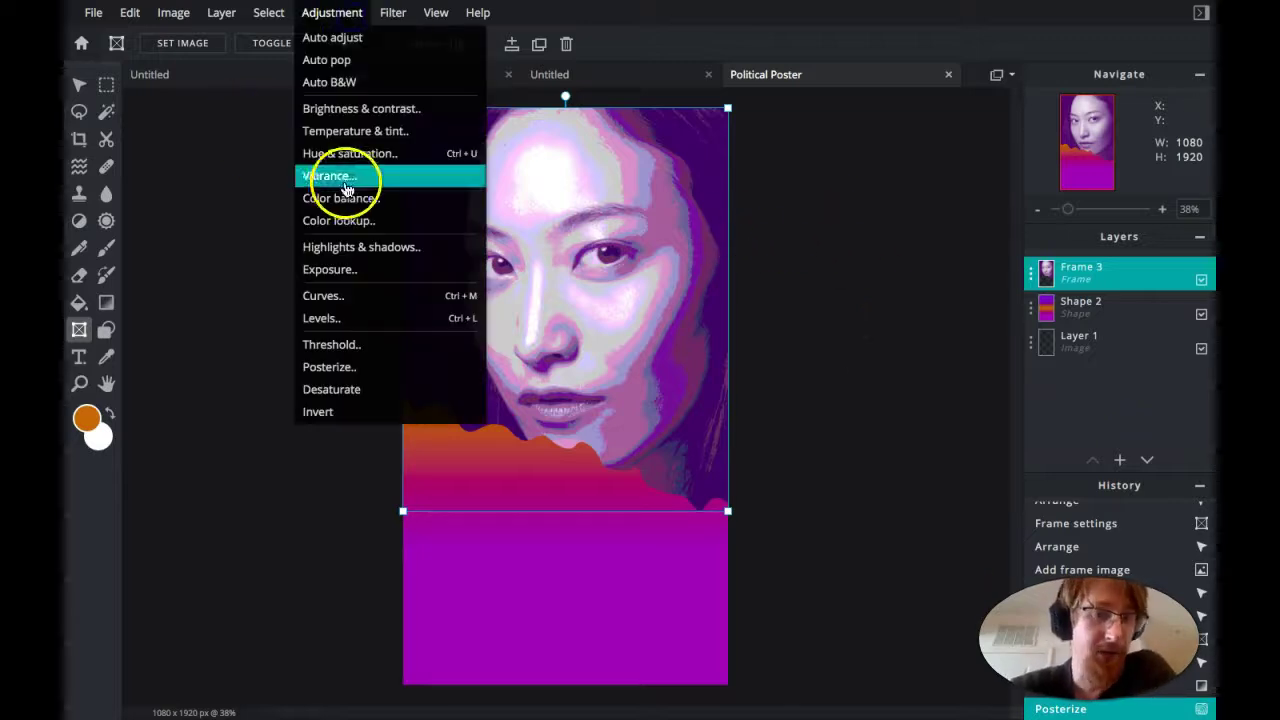
pyautogui.click(367, 354)
pyautogui.moveTo(1009, 387); pyautogui.dragTo(1043, 385)
pyautogui.click(1136, 439)
pyautogui.click(637, 323)
# Start a Color lookup on the photo frame with the orange-to-white gradient and change its orange stop to magenta (R 157, G 17, B 175).
pyautogui.click(326, 14)
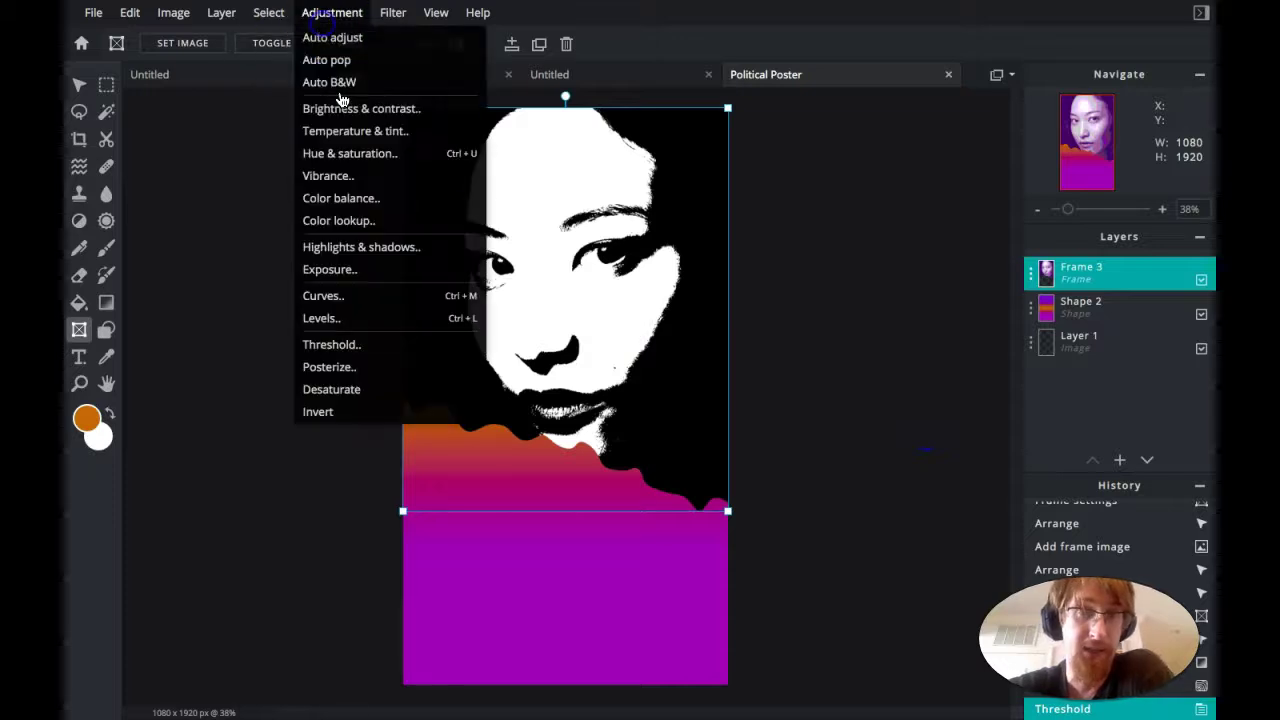
pyautogui.click(362, 226)
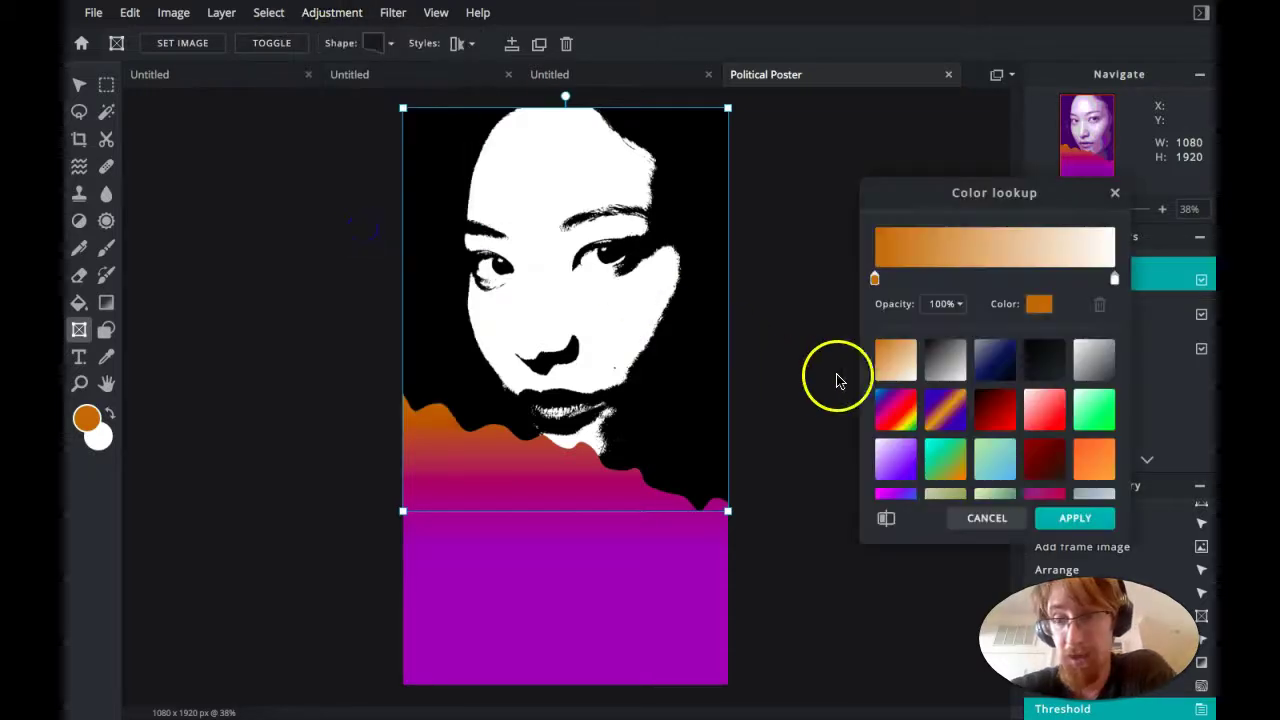
pyautogui.click(895, 358)
pyautogui.click(1035, 306)
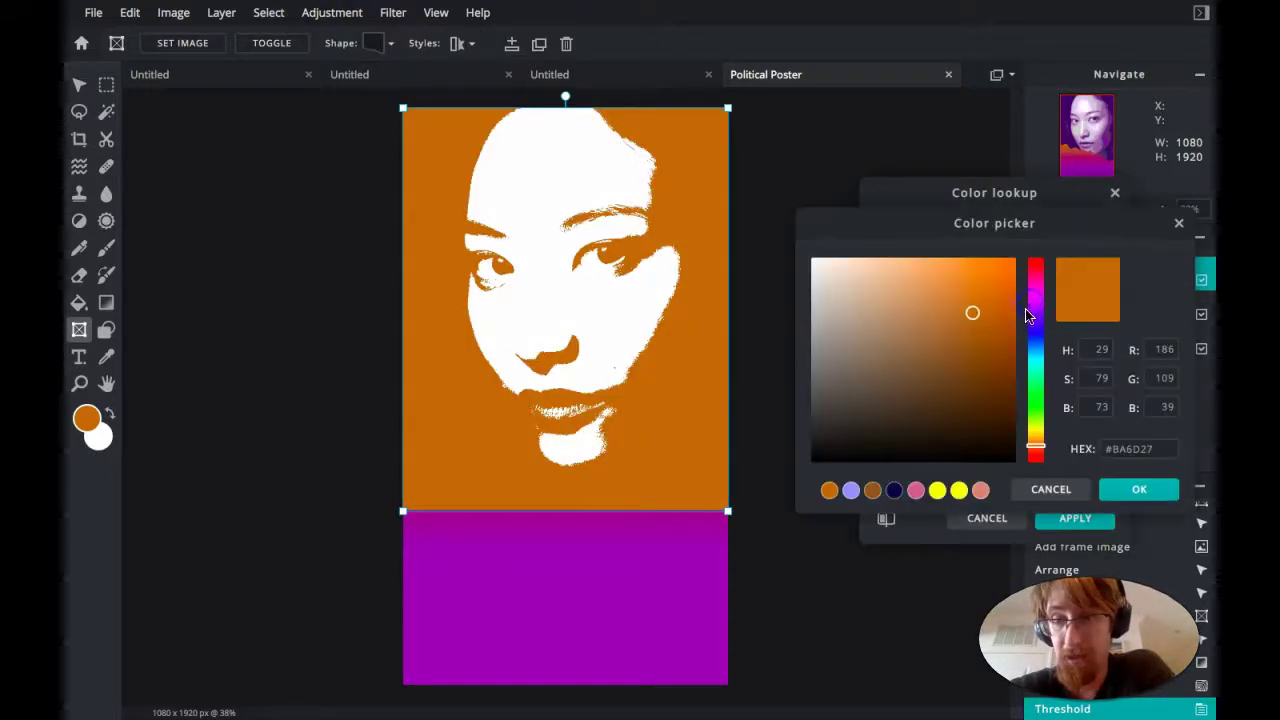
pyautogui.moveTo(1021, 328); pyautogui.dragTo(1034, 302)
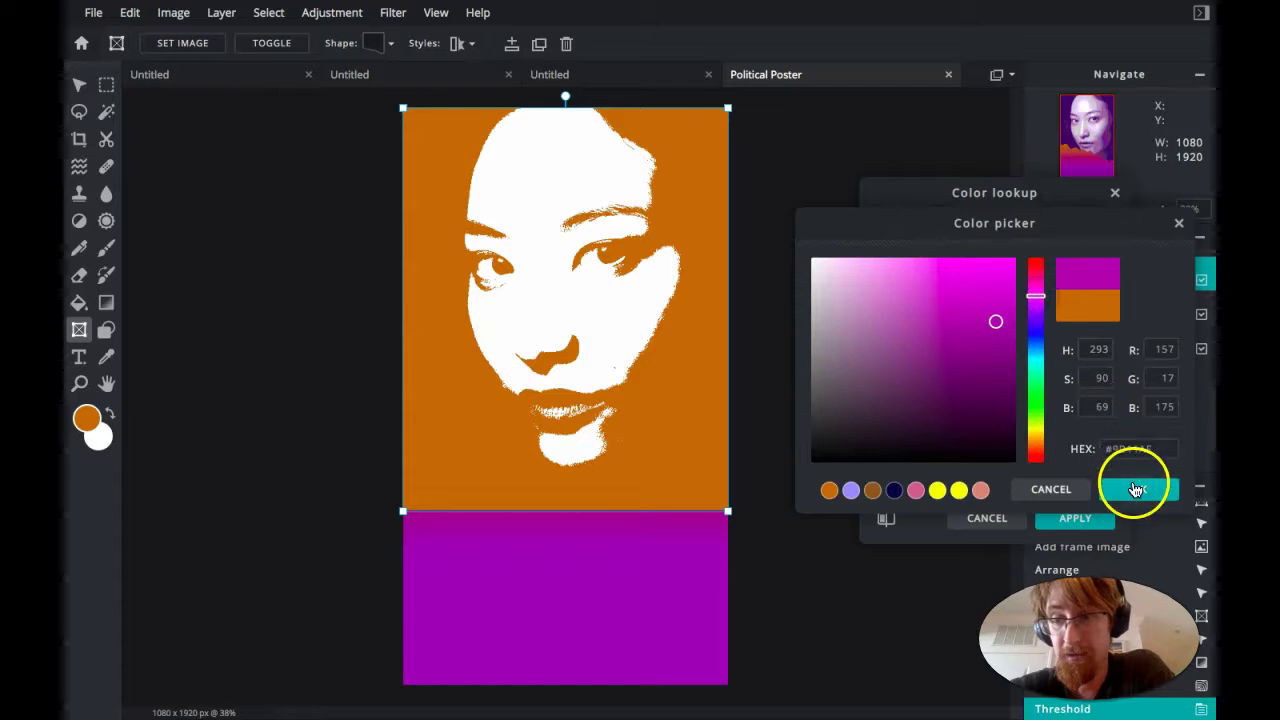
pyautogui.click(1136, 489)
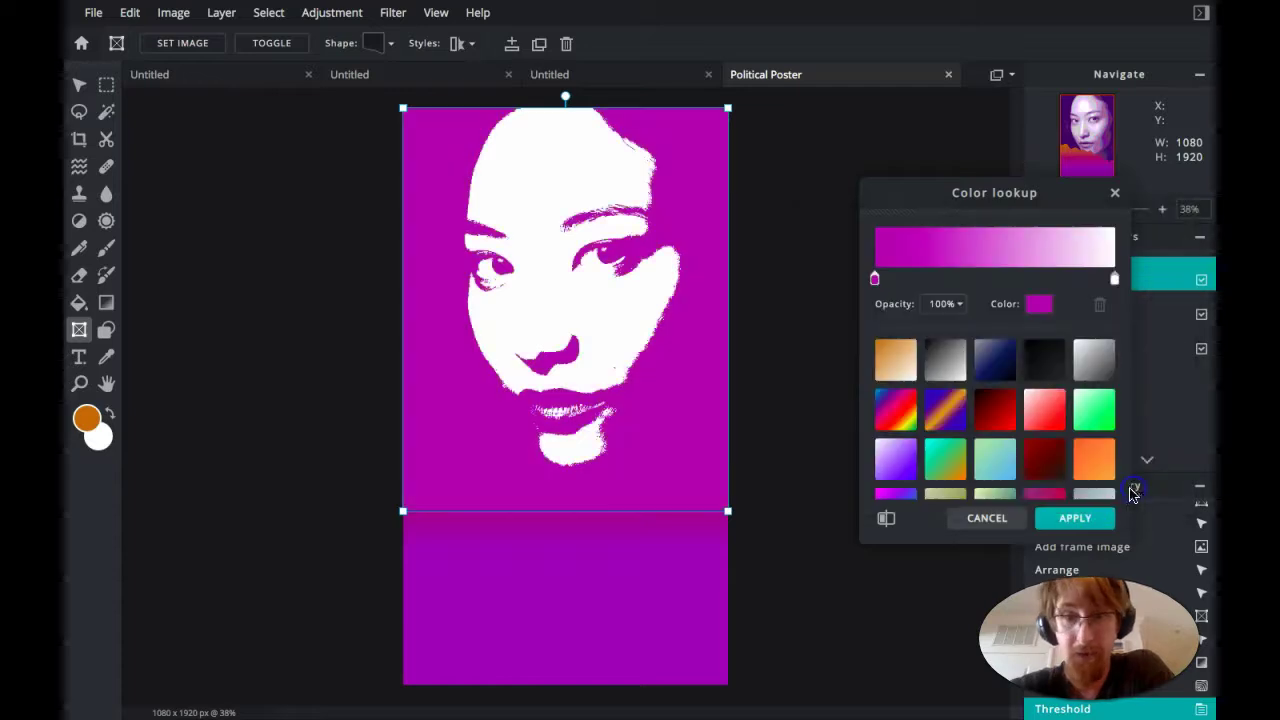
# Darken the magenta gradient stop to #5C0667 and apply the Color lookup to the black-and-white portrait.
pyautogui.click(1032, 320)
pyautogui.moveTo(1000, 343); pyautogui.dragTo(1003, 381)
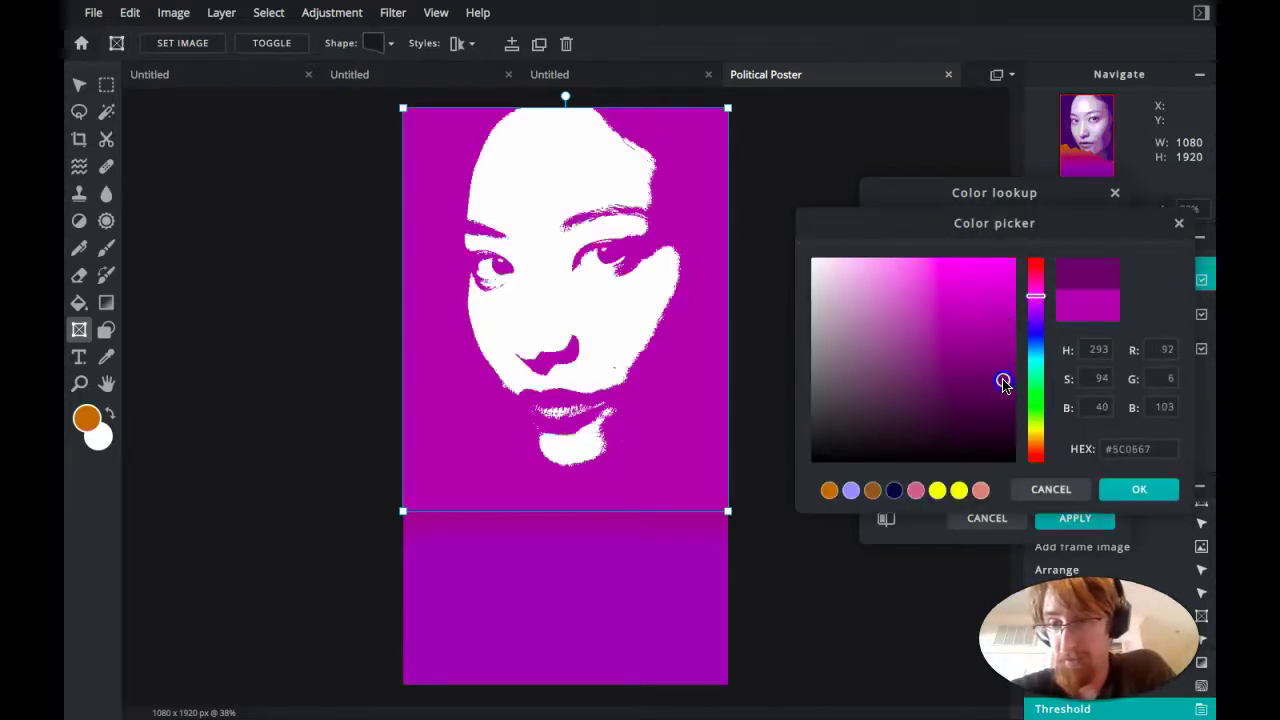
pyautogui.click(826, 380)
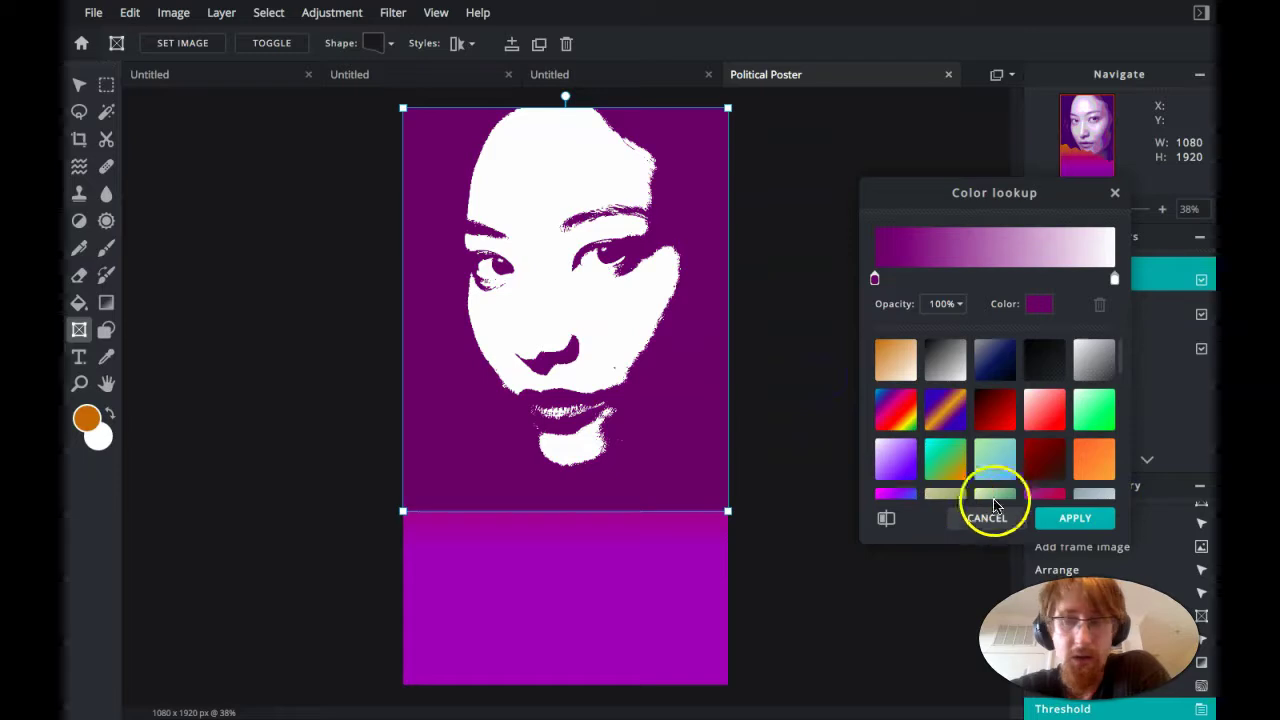
pyautogui.click(1053, 521)
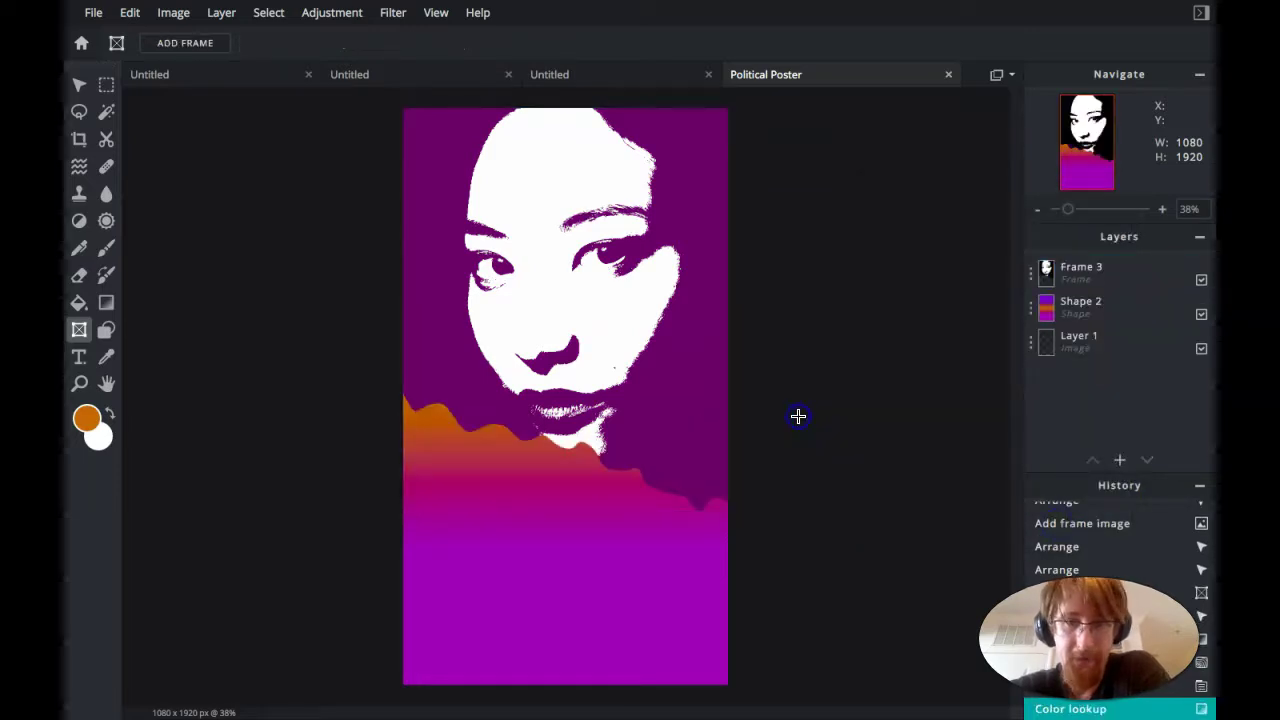
# Undo the Posterize, Threshold and second Color lookup adjustments on the photo frame, then deselect the frame.
pyautogui.moveTo(571, 310); pyautogui.dragTo(571, 300)
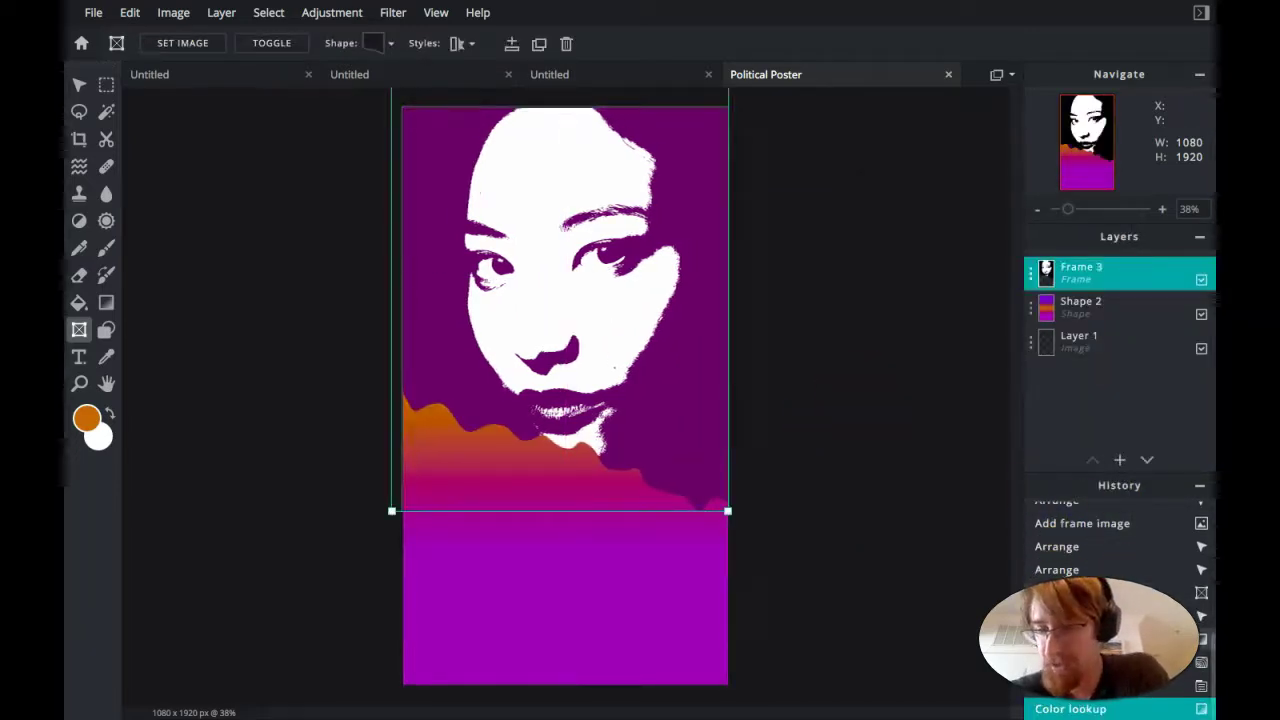
pyautogui.hotkey('ctrl', 'z')
pyautogui.hotkey('ctrl', 'z')
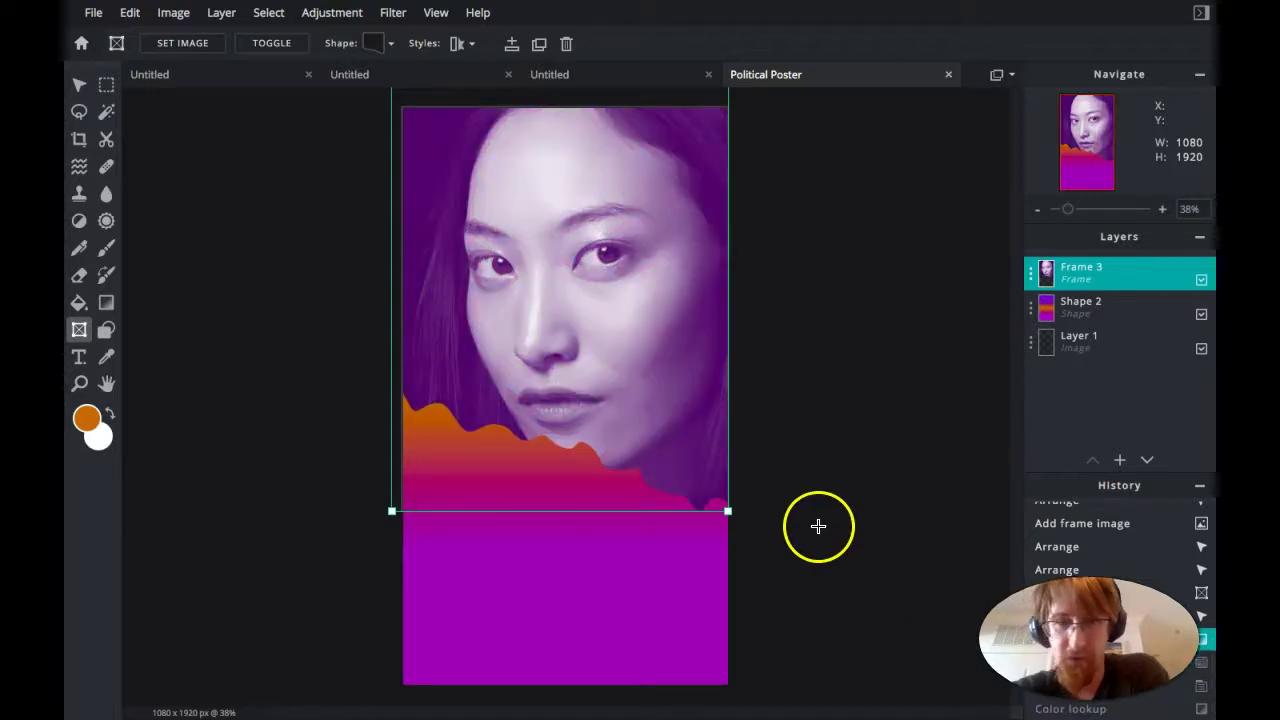
pyautogui.click(816, 510)
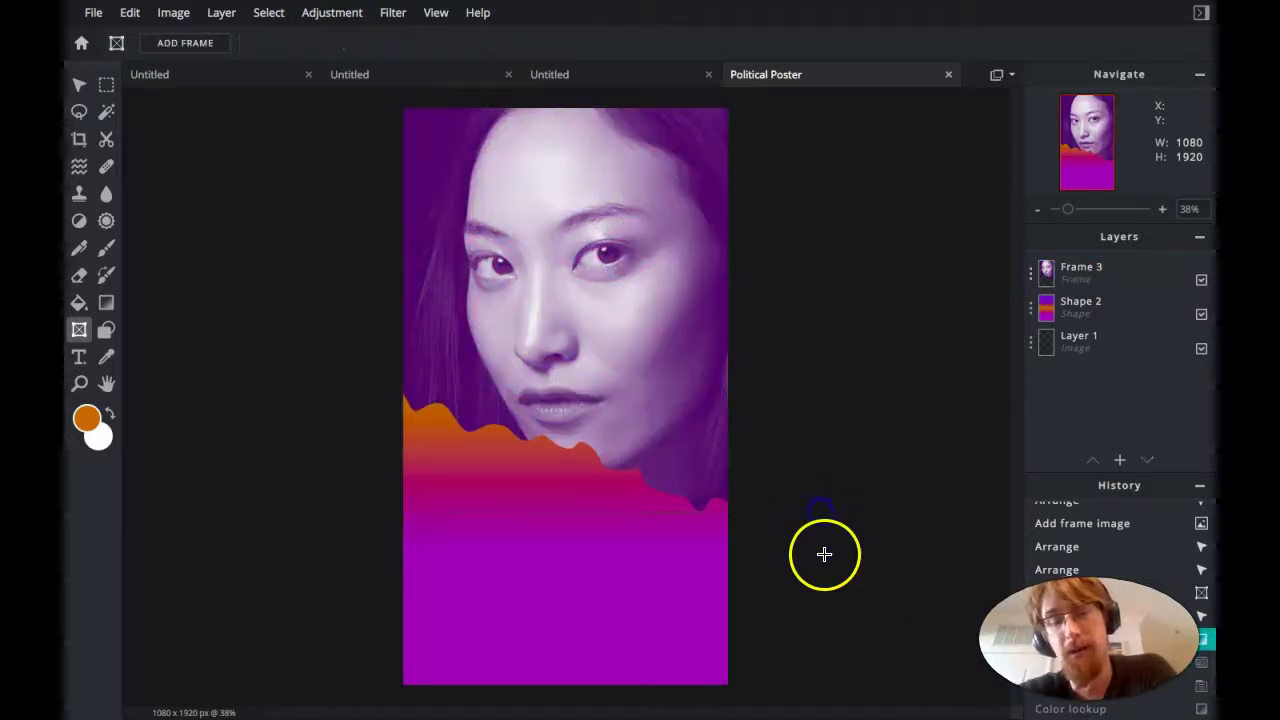
# Enlarge the photo slightly inside the wavy frame and raise it so the mouth stays above the edge.
pyautogui.click(582, 350)
pyautogui.click(334, 434)
pyautogui.click(414, 486)
pyautogui.moveTo(390, 512); pyautogui.dragTo(374, 523)
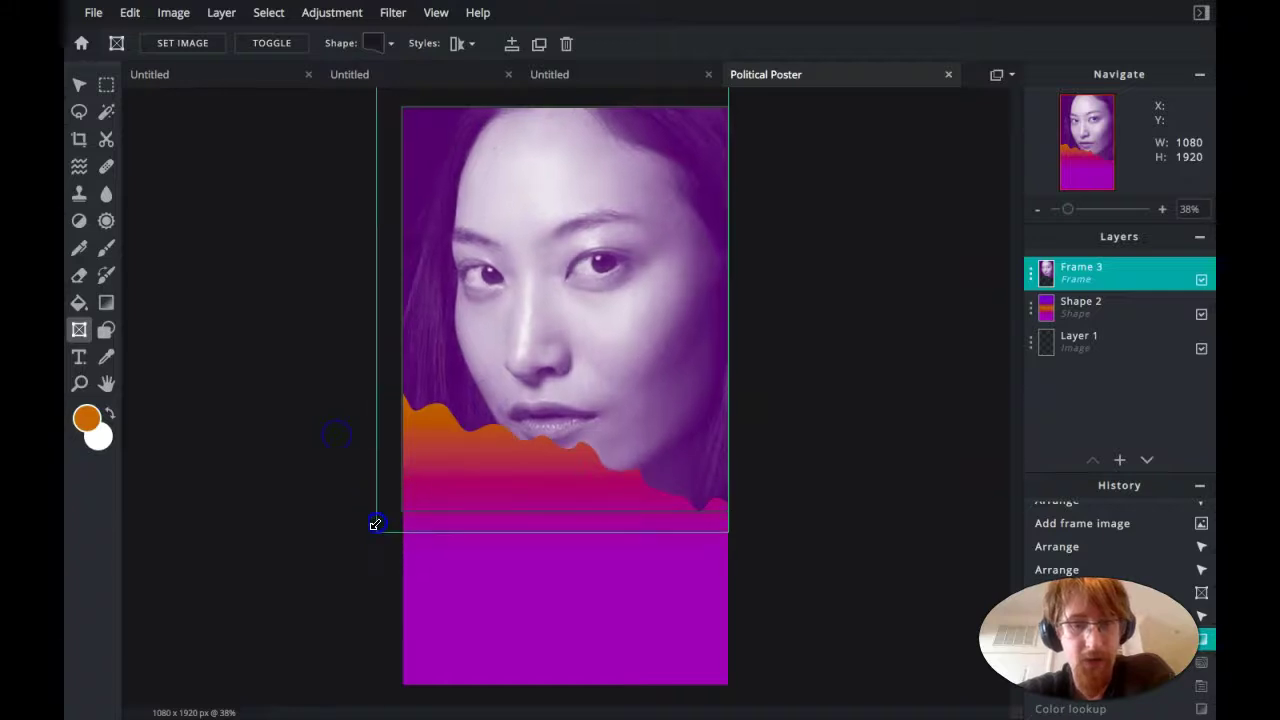
pyautogui.click(334, 357)
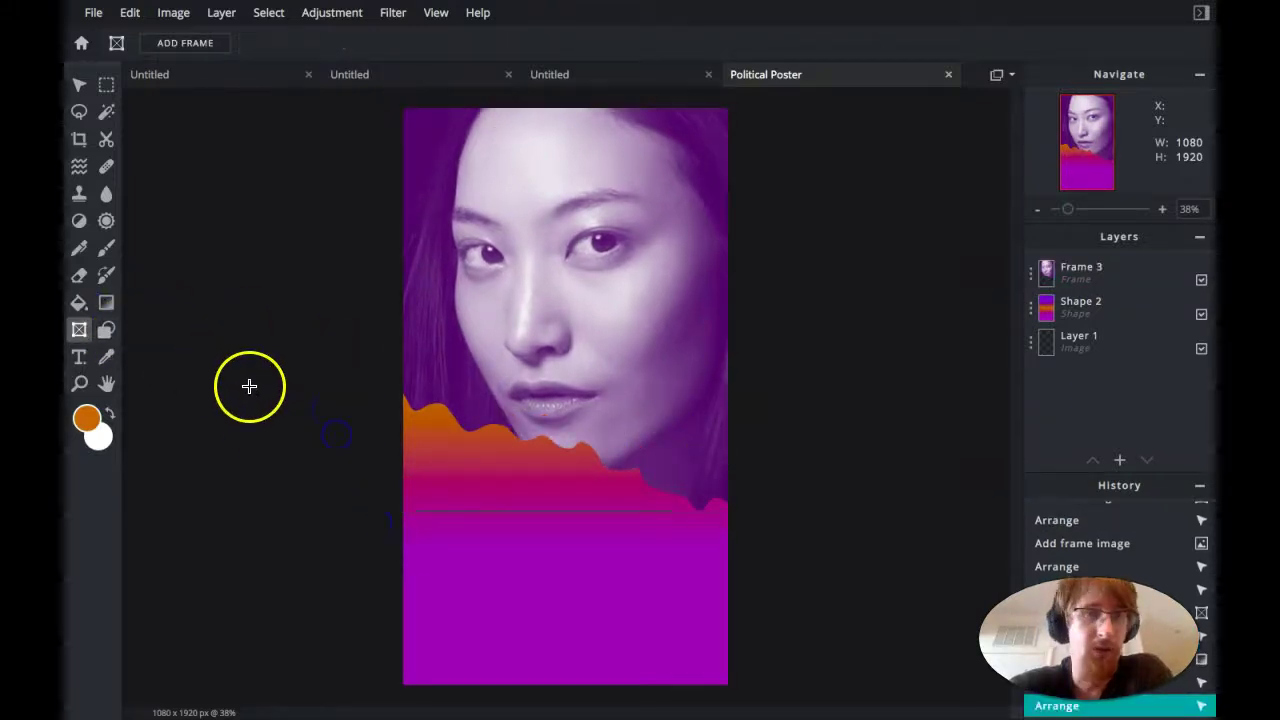
# Save the poster as Political Poster in JPG format at 90% quality and 1080 by 1920 pixels.
pyautogui.click(91, 14)
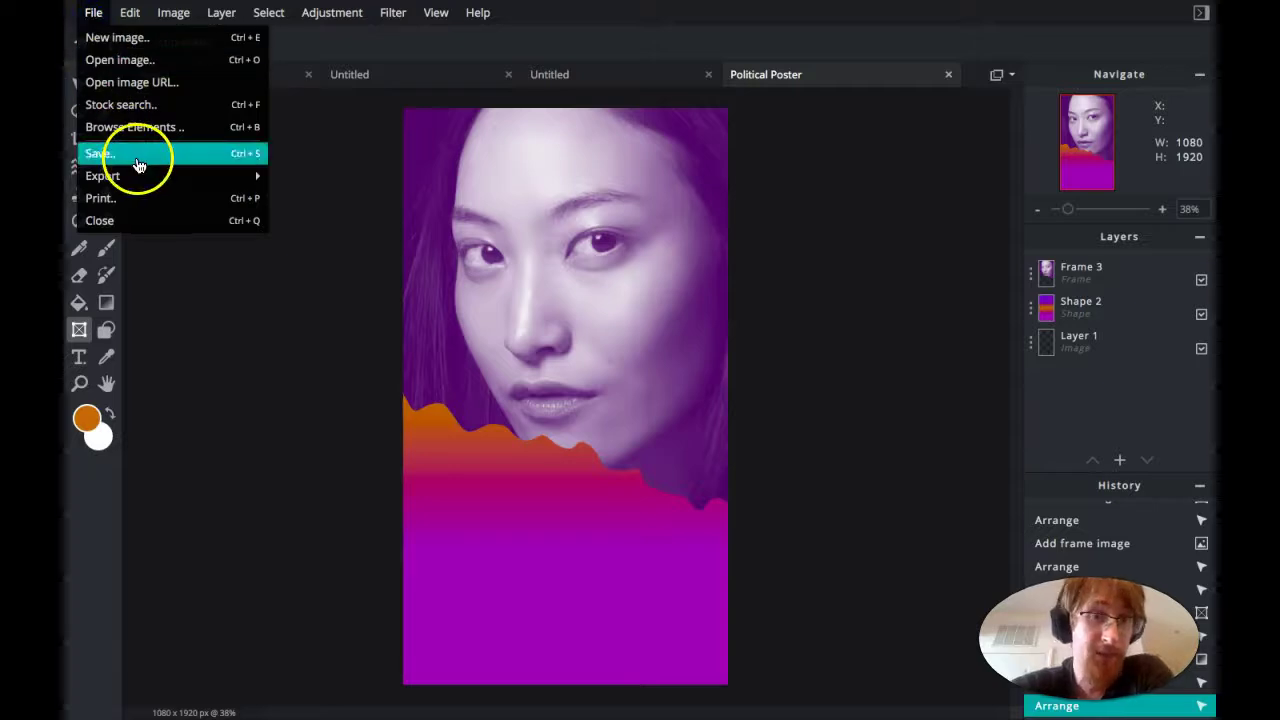
pyautogui.click(138, 160)
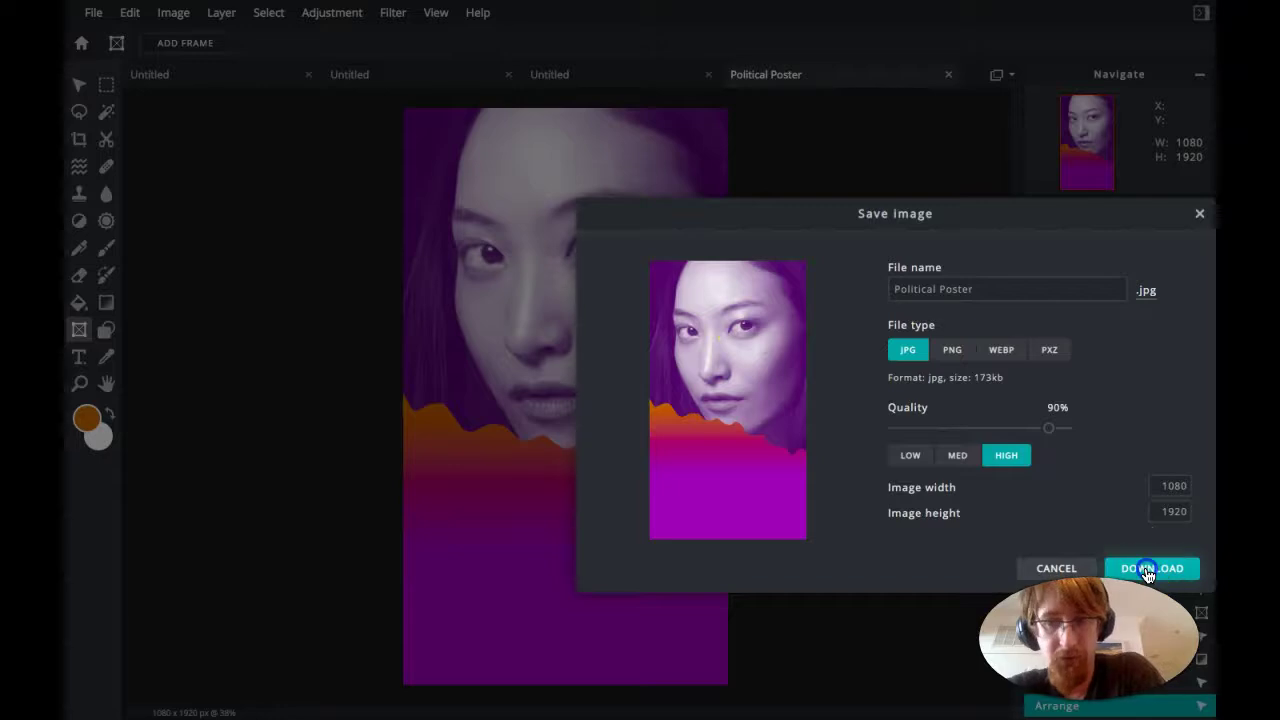
pyautogui.click(1113, 567)
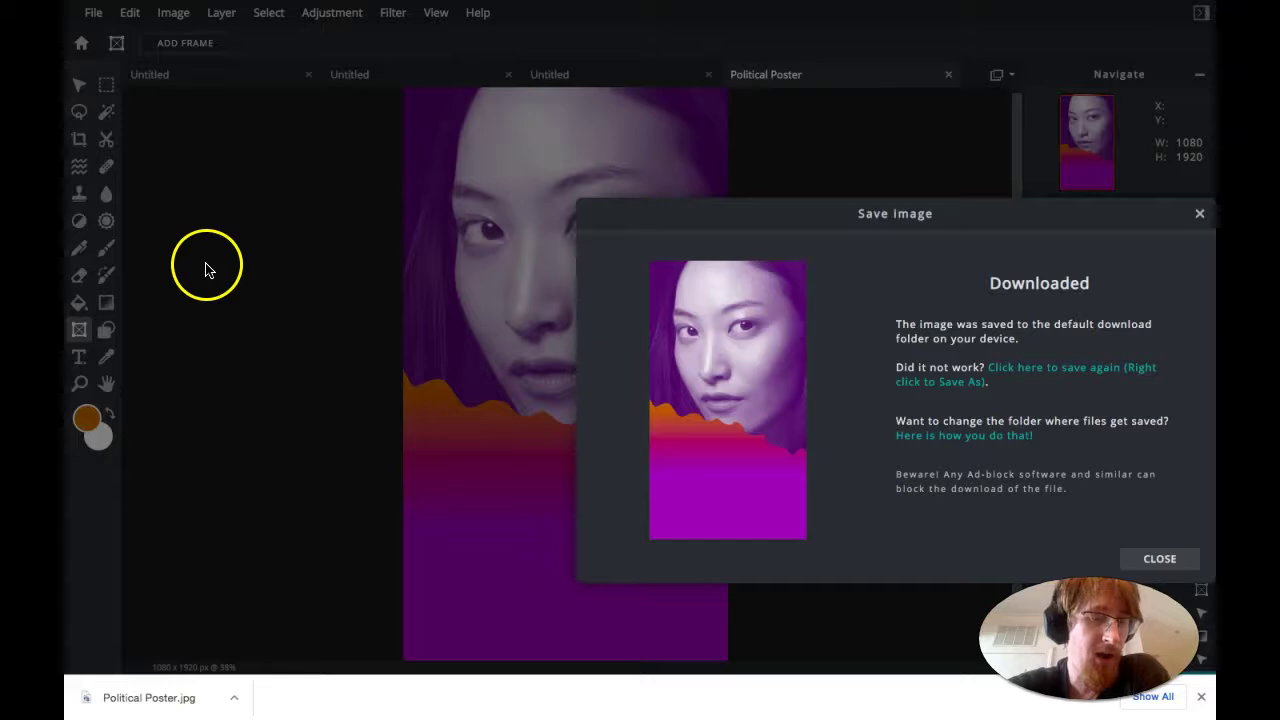
pyautogui.click(1143, 557)
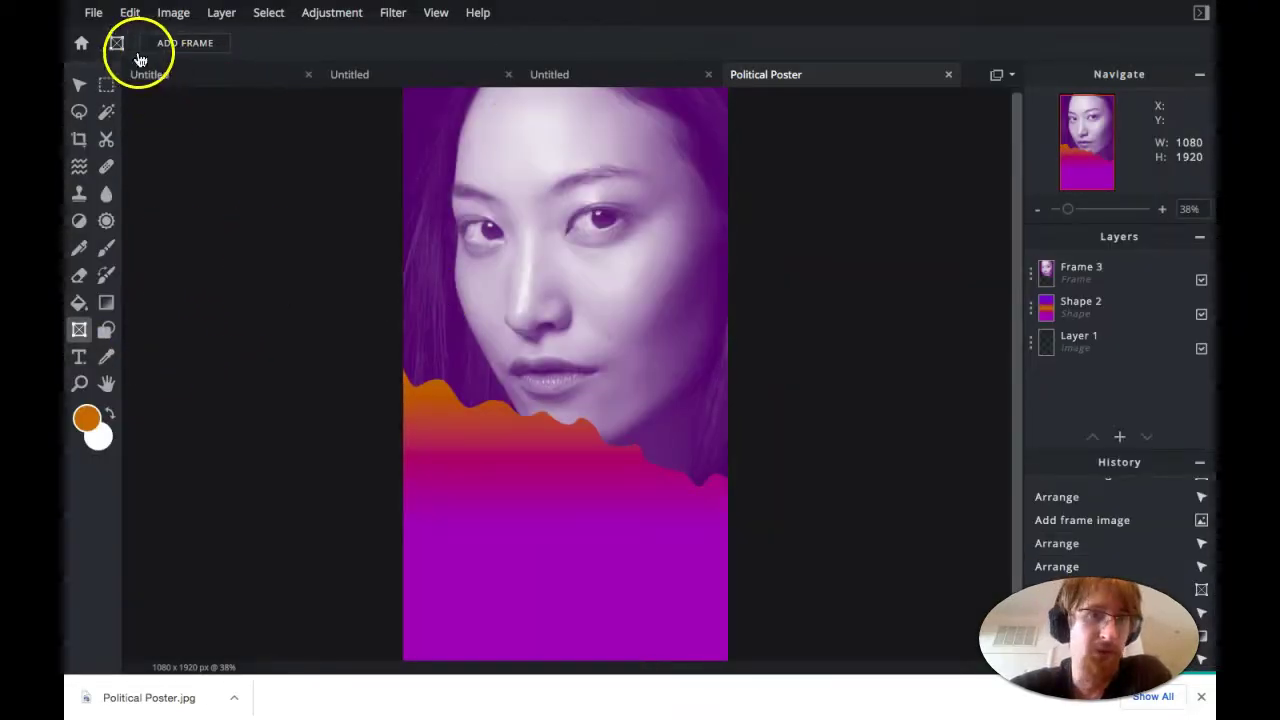
# Save the layered project as Political Poster in PXZ format and dismiss the browser's download bar.
pyautogui.click(94, 13)
pyautogui.click(148, 155)
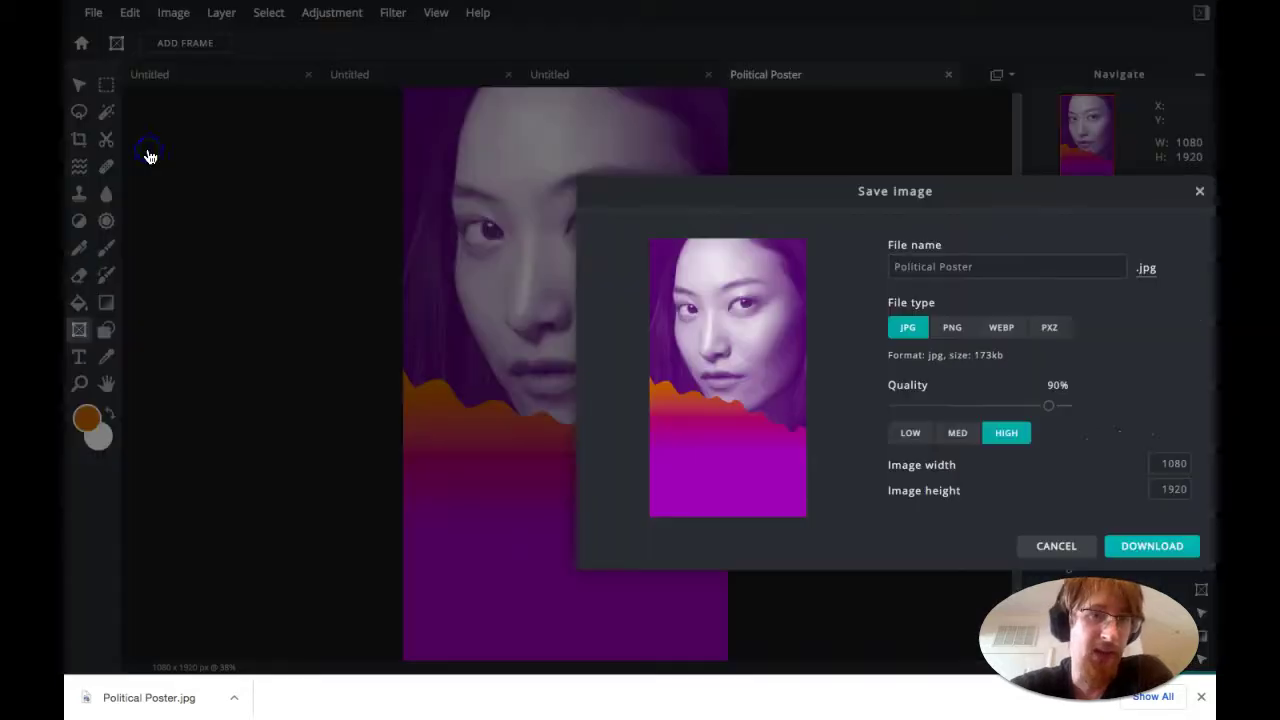
pyautogui.click(1047, 330)
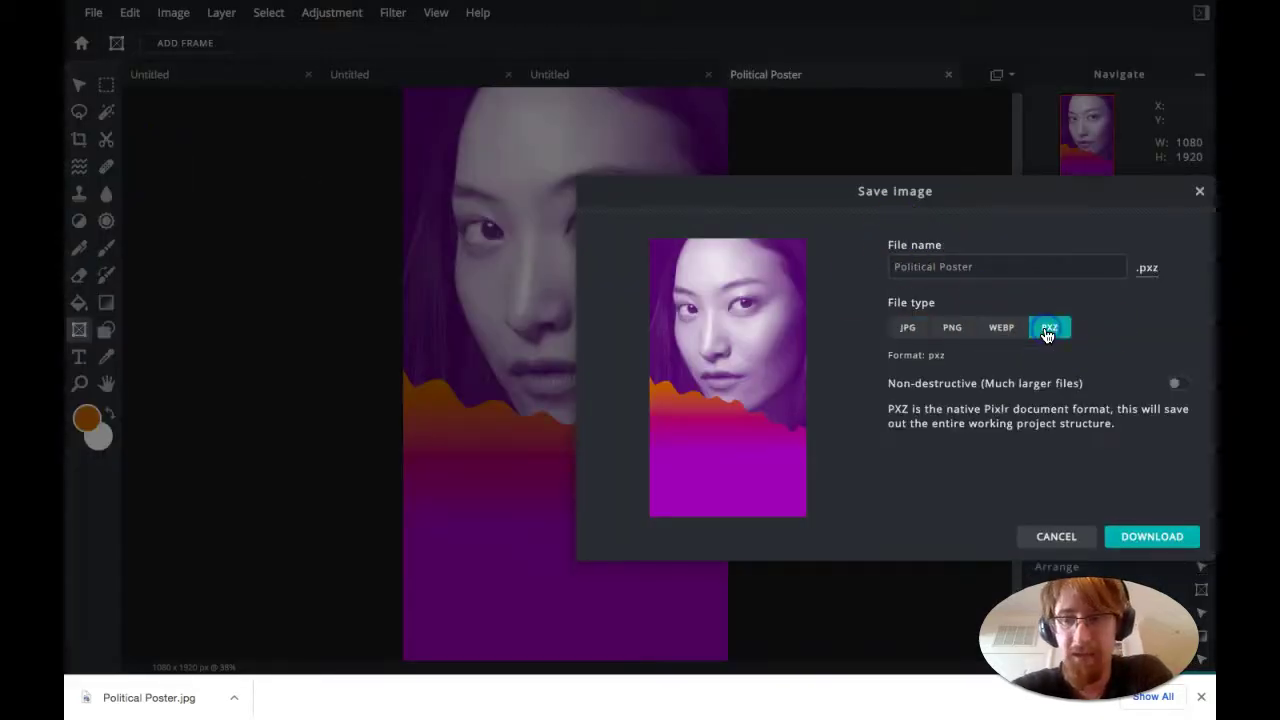
pyautogui.click(1143, 540)
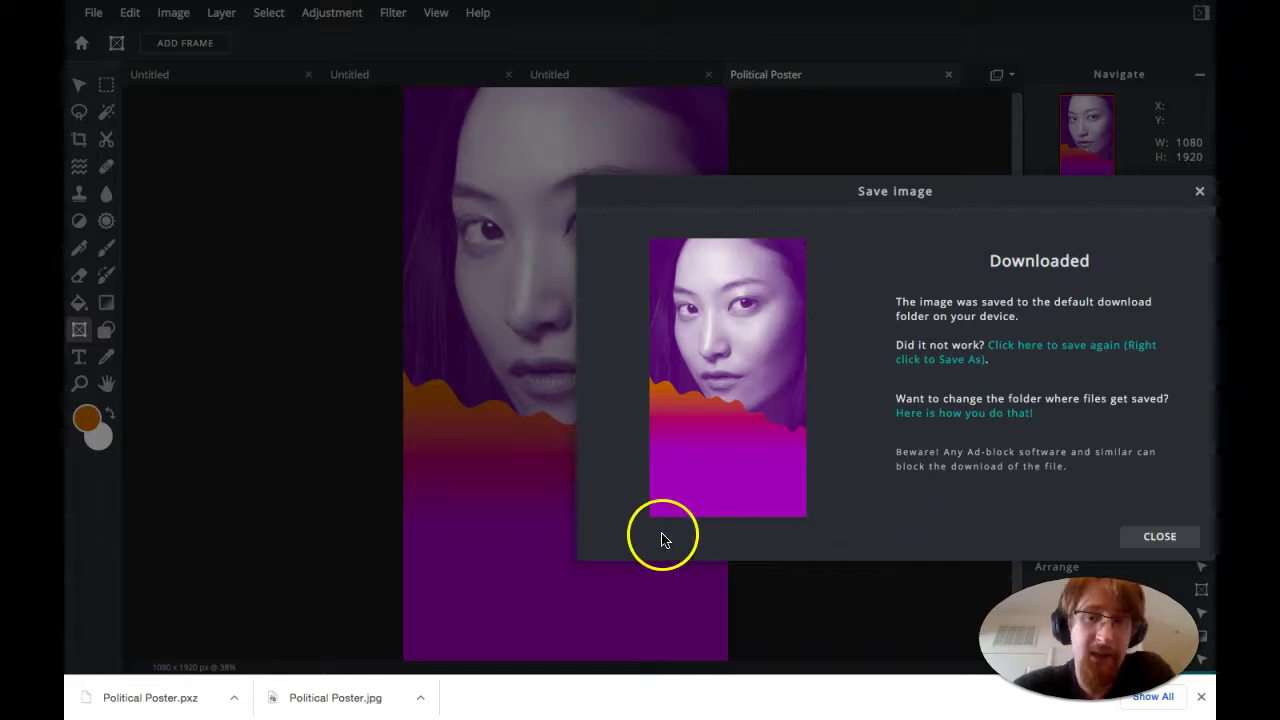
pyautogui.click(1144, 539)
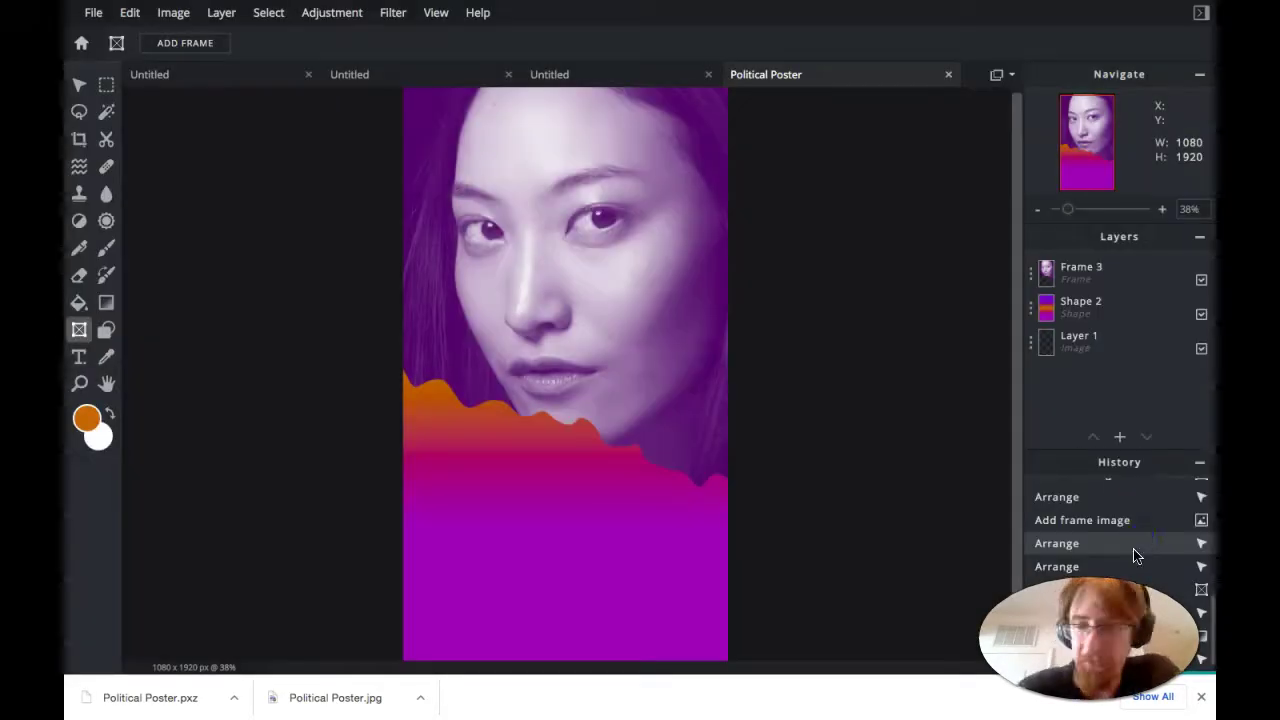
pyautogui.click(1205, 698)
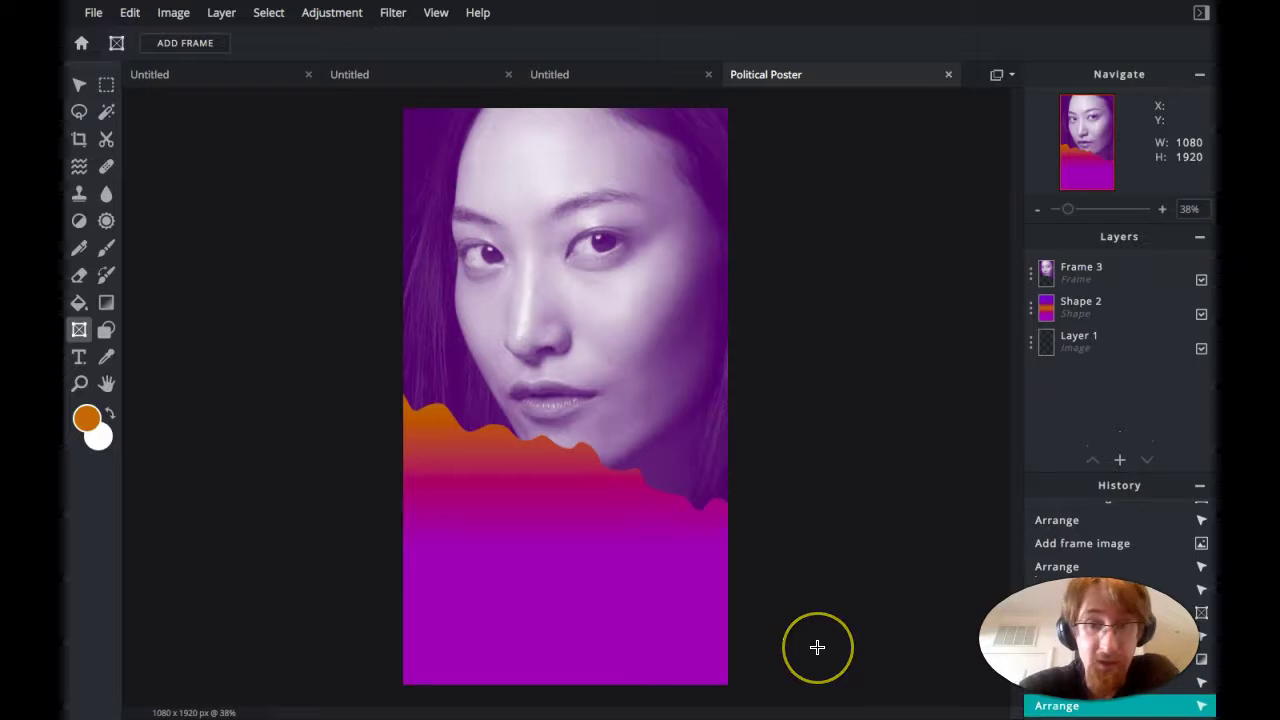